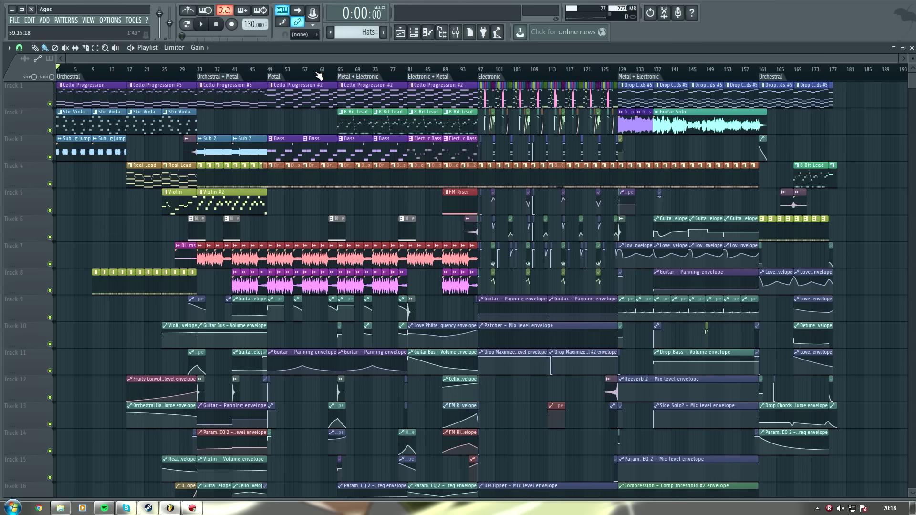
scroll(319, 75, "up", 1)
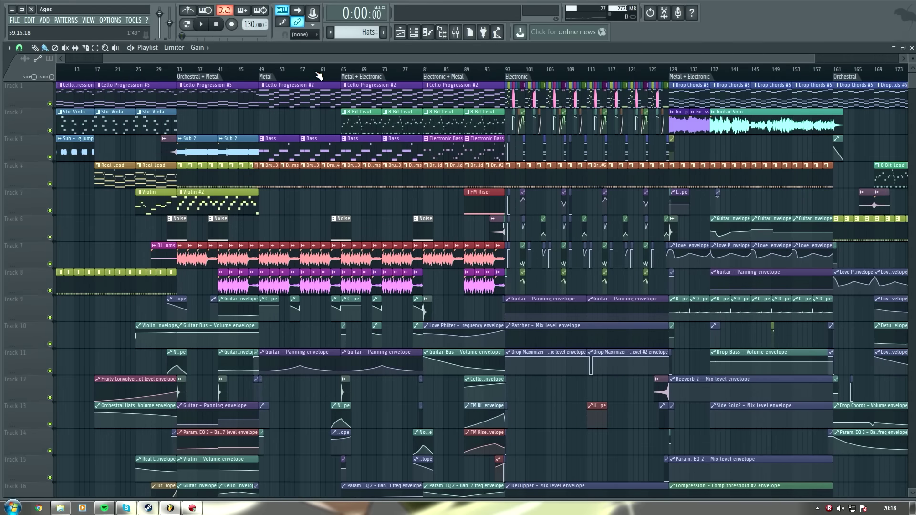
scroll(360, 75, "down", 1)
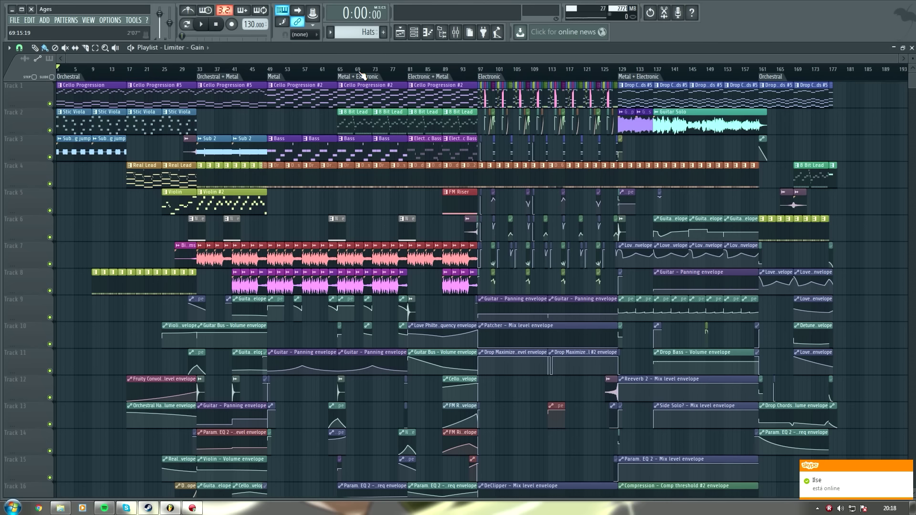
left_click(907, 467)
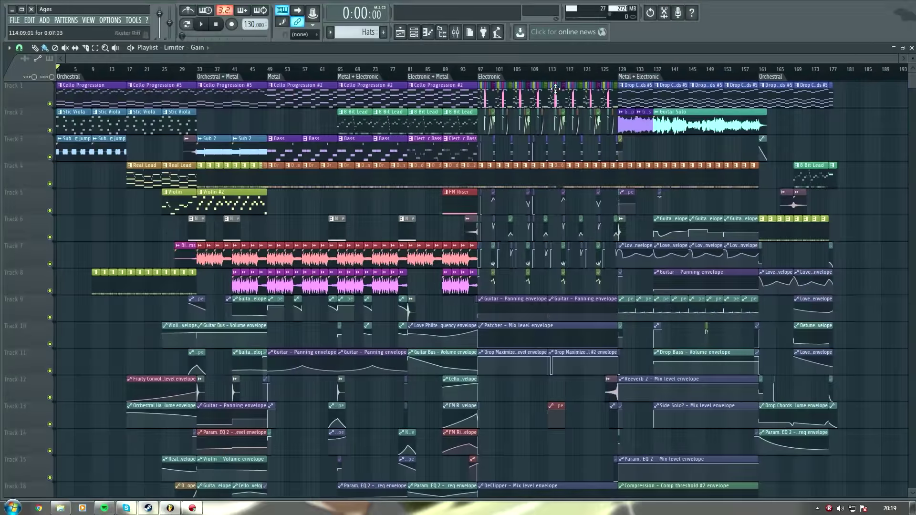
Show the channel rack over the playlist, filtered to the Unsorted channel group, with its channel list in view
left_click(414, 32)
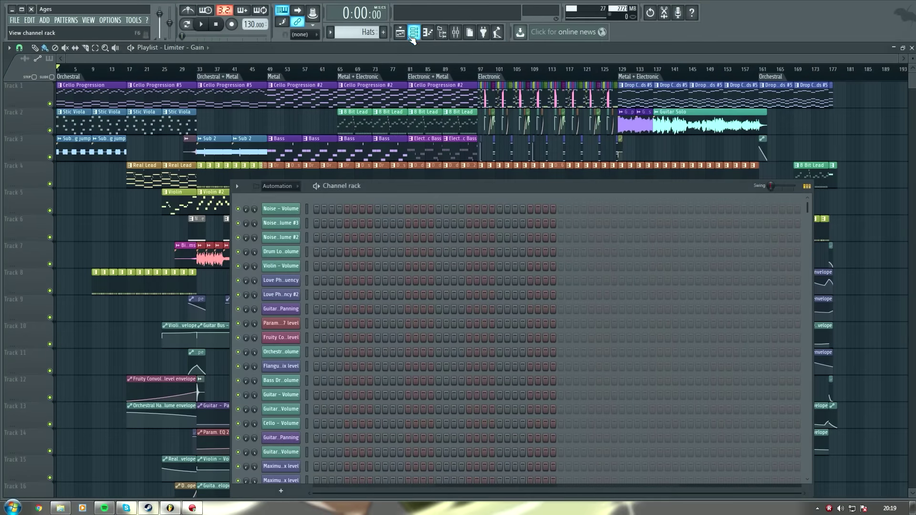
left_click_drag(371, 193, 388, 65)
left_click(302, 147)
left_click(296, 194)
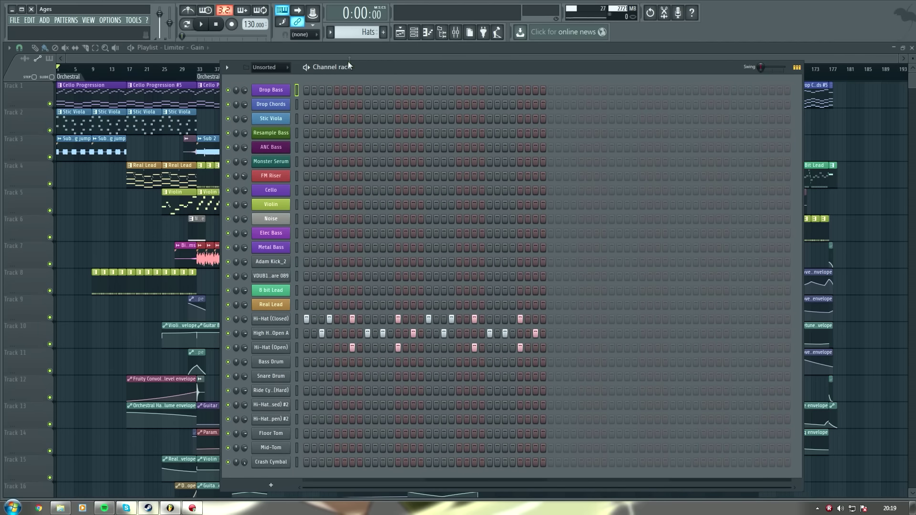
left_click_drag(371, 70, 417, 91)
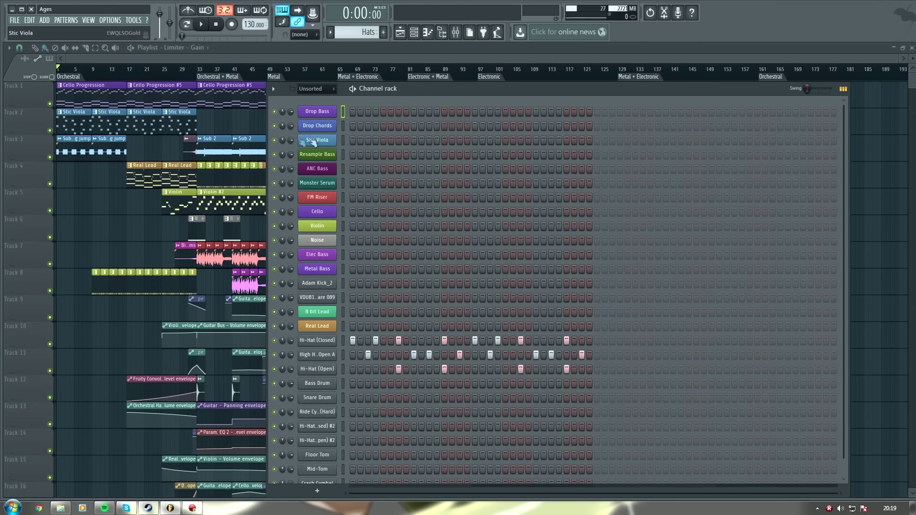
Select the first Cello Progression pattern, audition notes on the Cello channel's instrument, and close the instrument
scroll(84, 96, "up", 3)
left_click(84, 96)
left_click(318, 211)
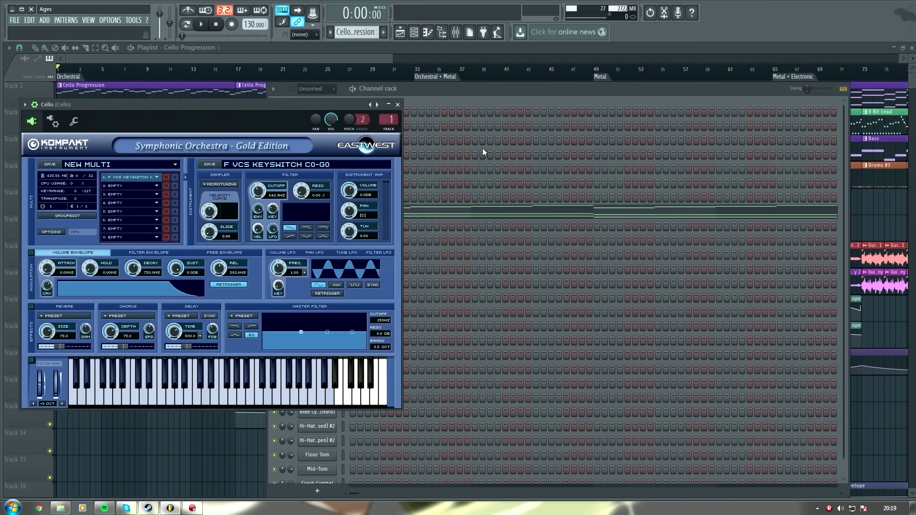
key("z")
key("d")
key("b")
key("r")
key("3")
key("w")
key("d")
key("j")
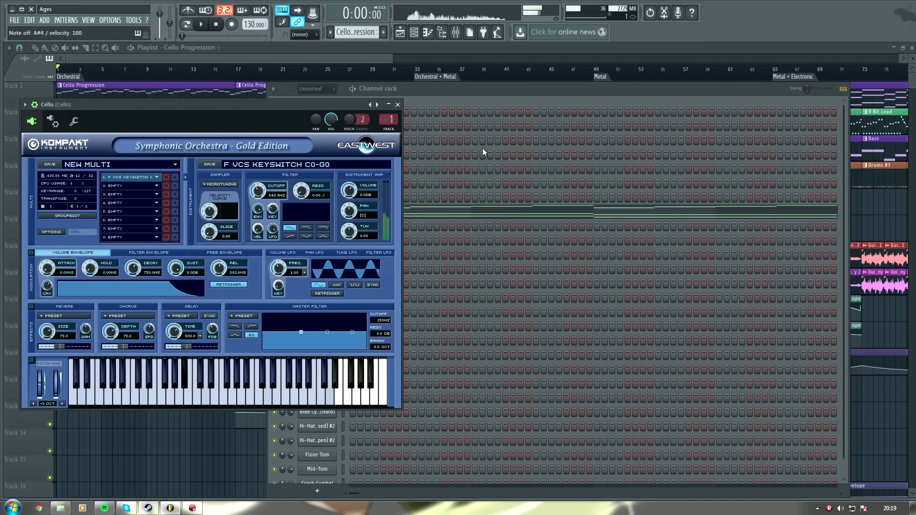
key("d")
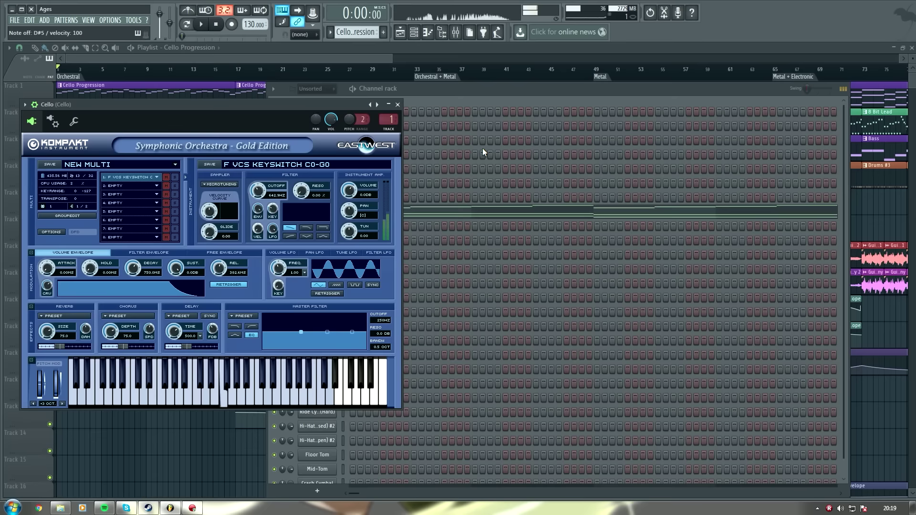
left_click(398, 105)
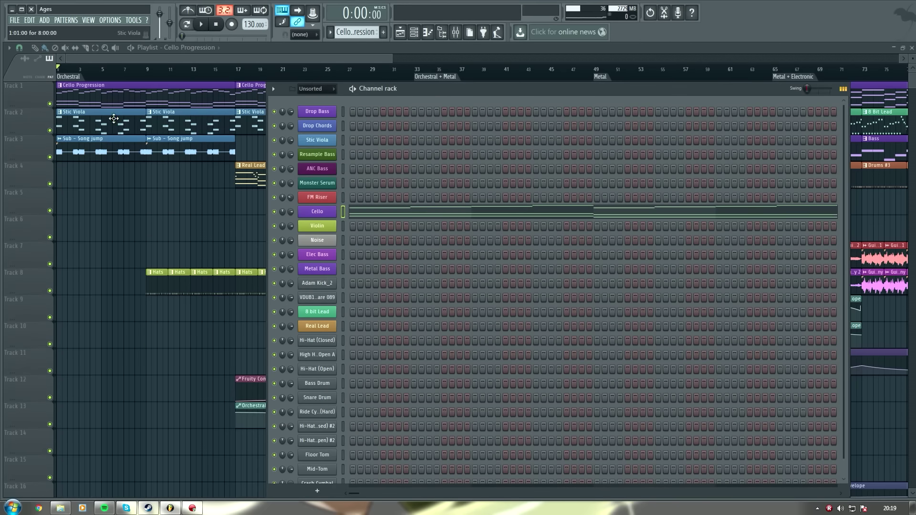
Select the Stic Viola channel and audition its sound with repeated notes and rising and falling scale runs
left_click(343, 140)
key("z")
key("z")
key("z")
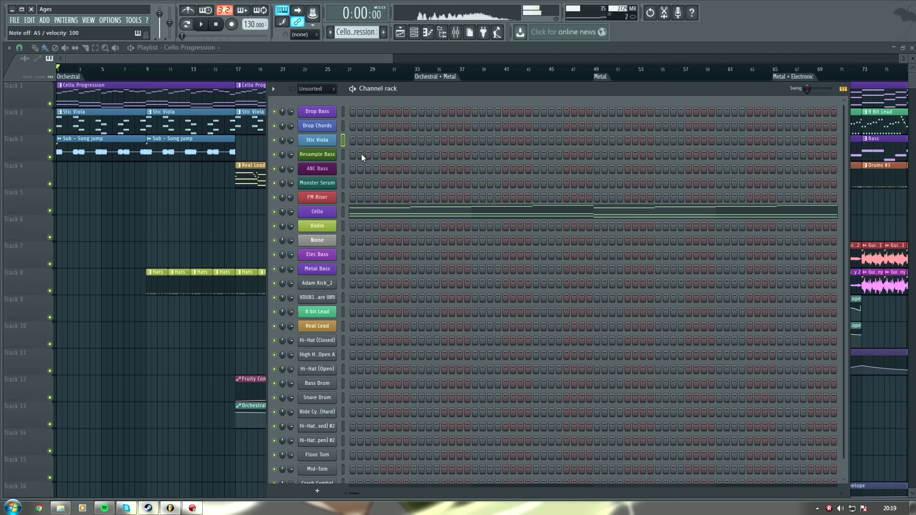
key("j")
key("q")
key("w")
key("3")
key("r")
key("t")
key("6")
key("7")
key("i")
key("7")
key("6")
key("t")
key("r")
key("3")
key("w")
key("q")
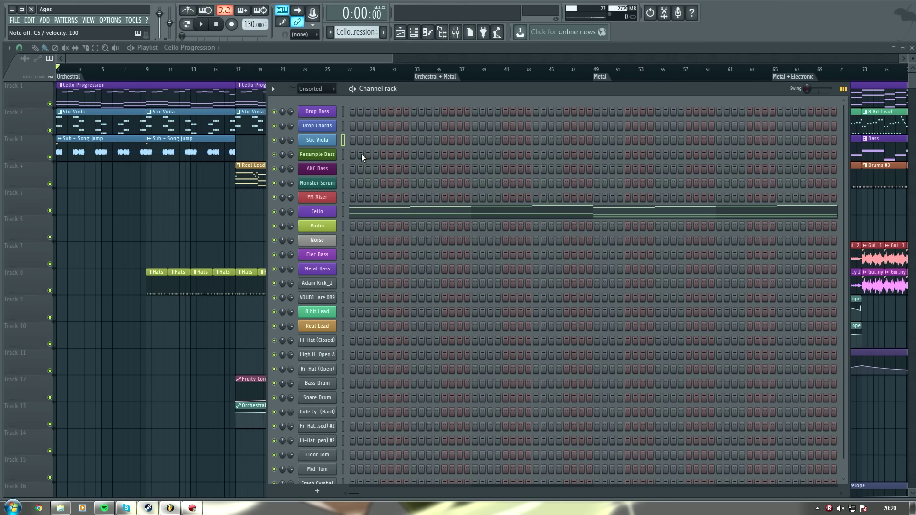
key("q")
key("w")
key("e")
key("r")
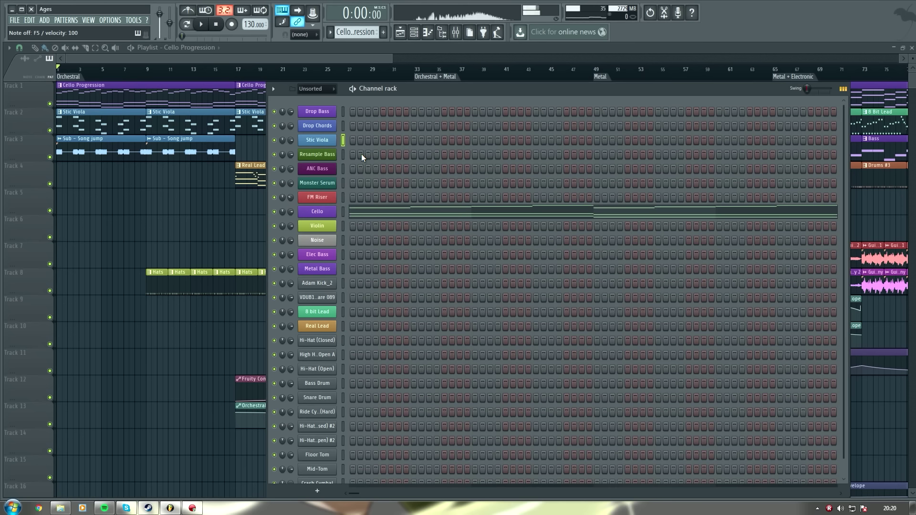
key("t")
key("3")
key("z")
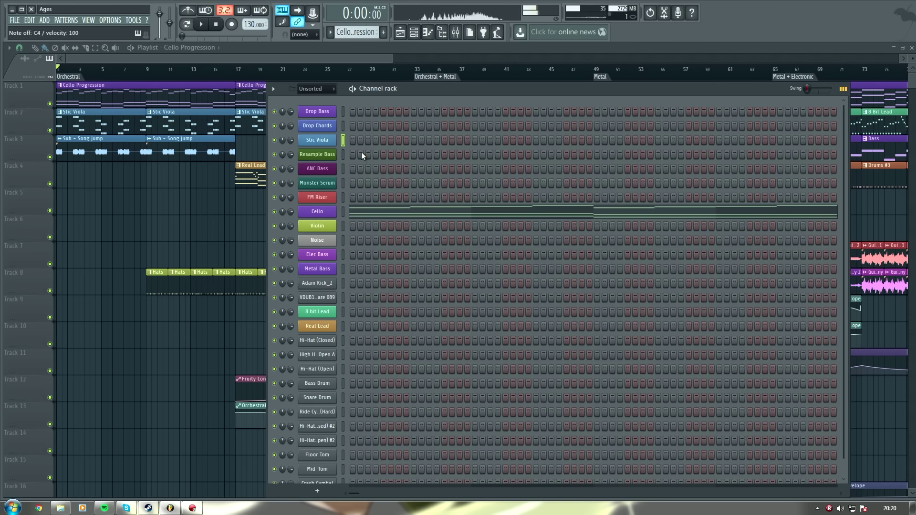
key("z")
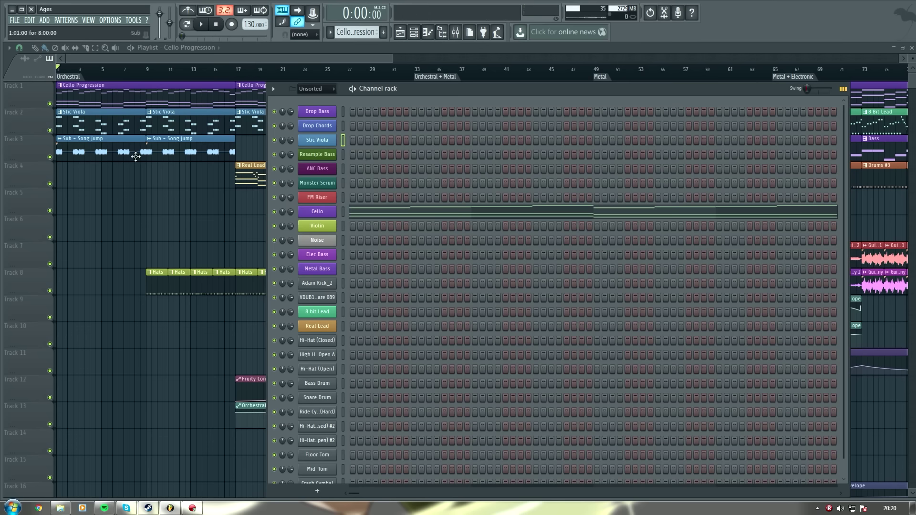
Select the first Sub clip on Track 3 and show the Unsorted group in the channel rack again
left_click(90, 148)
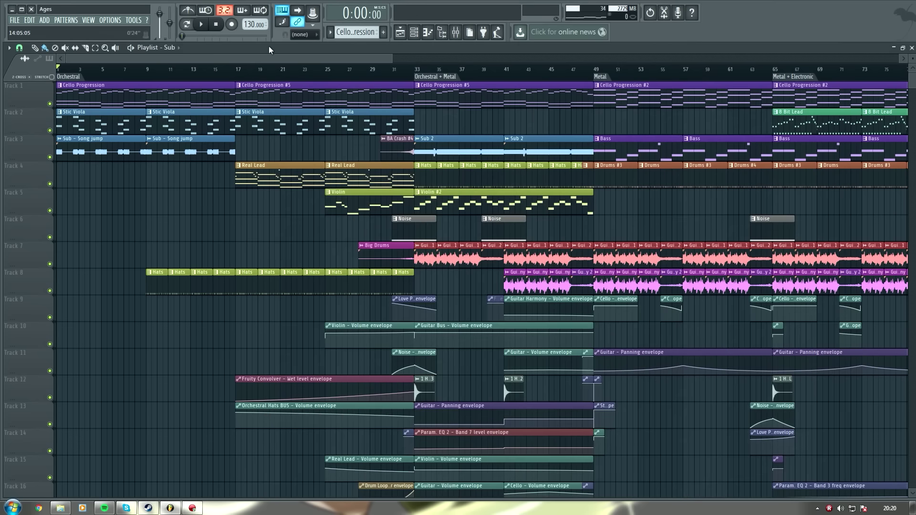
left_click(415, 34)
left_click(329, 89)
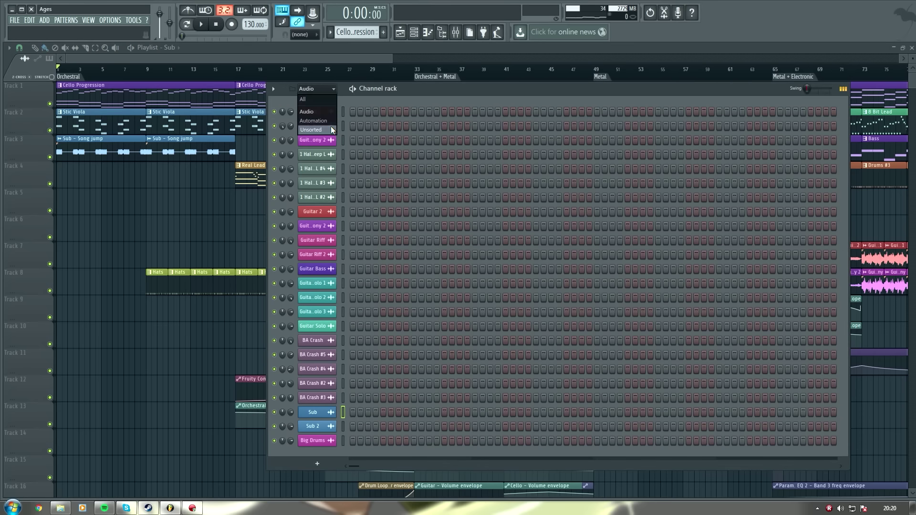
left_click(330, 126)
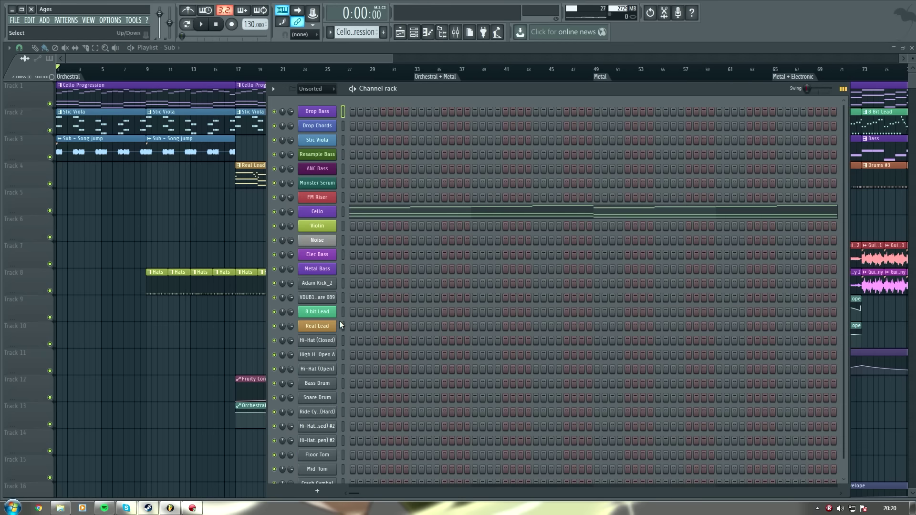
Open the Sub audio clip's channel settings, preview its waveform, and close the settings
double_click(118, 146)
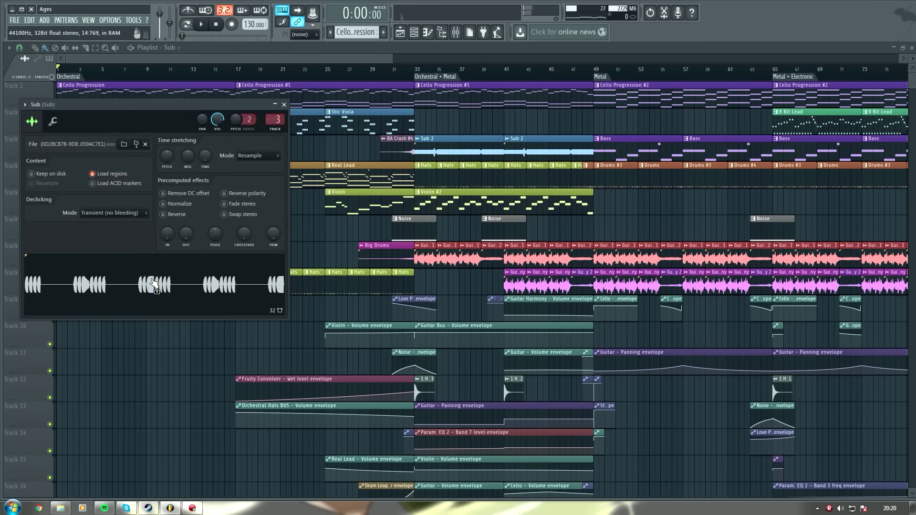
left_click(143, 303)
left_click(284, 105)
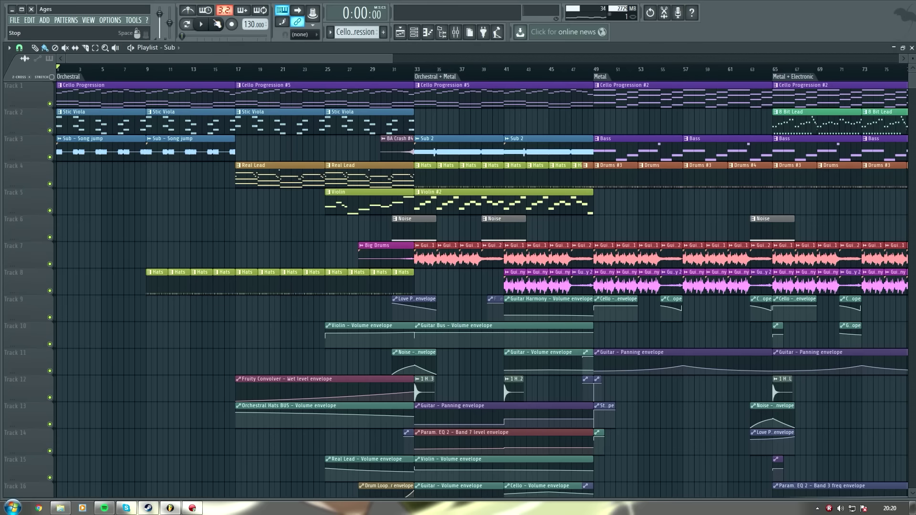
Place the playback position at bar 9 and display the Hats pattern in the channel rack's Unsorted group
left_click(146, 72)
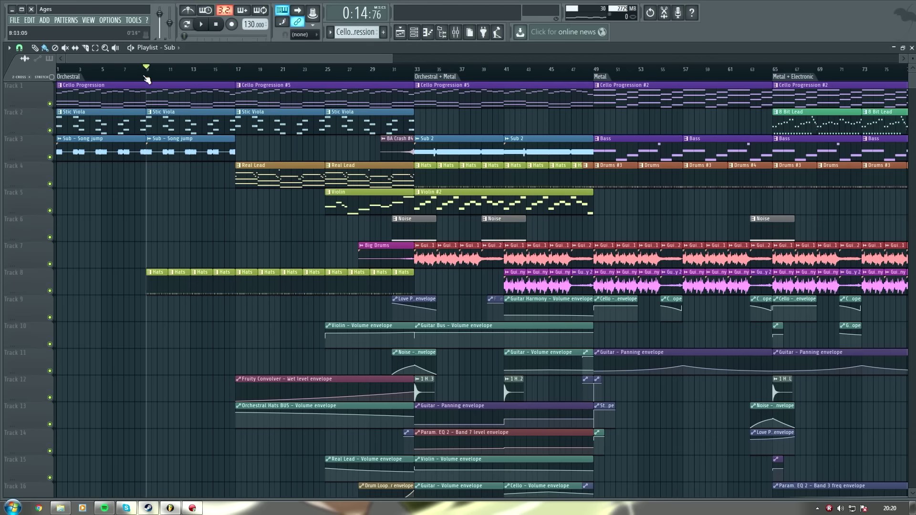
scroll(239, 66, "up", 3)
key("F6")
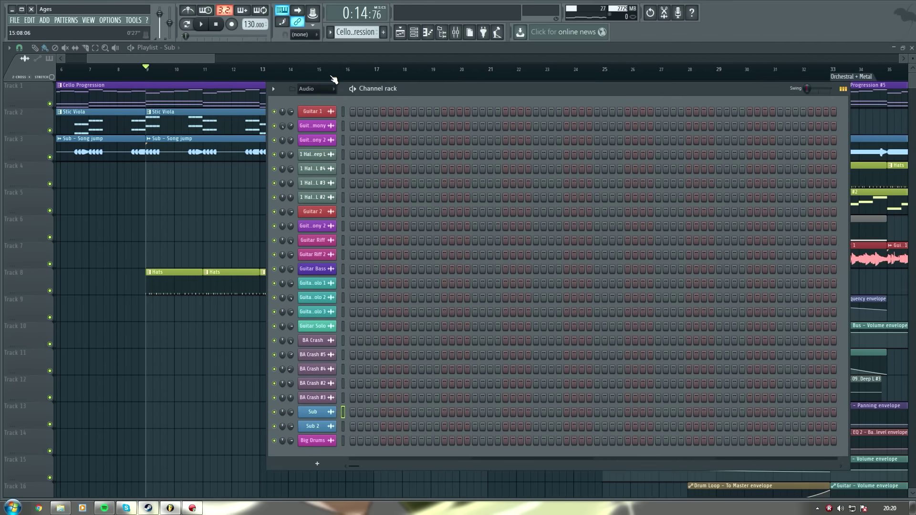
left_click(329, 89)
left_click(319, 129)
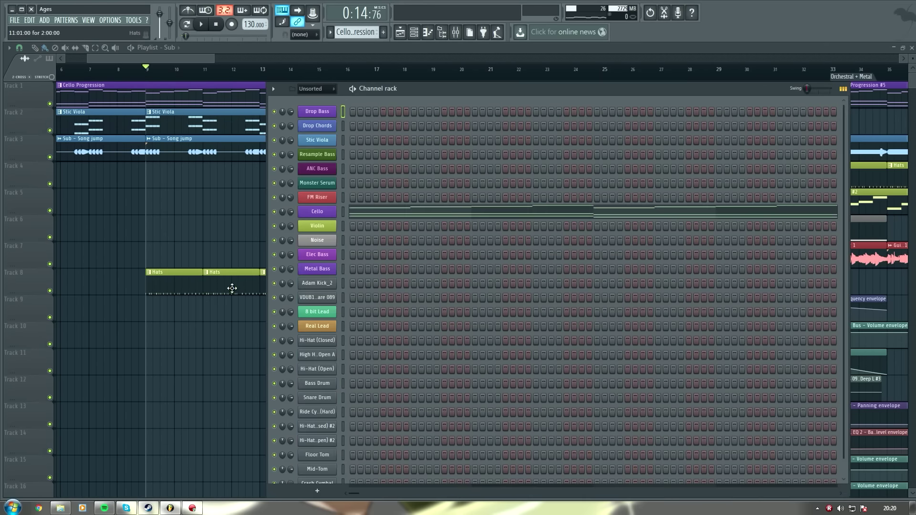
left_click(231, 286)
left_click(414, 32)
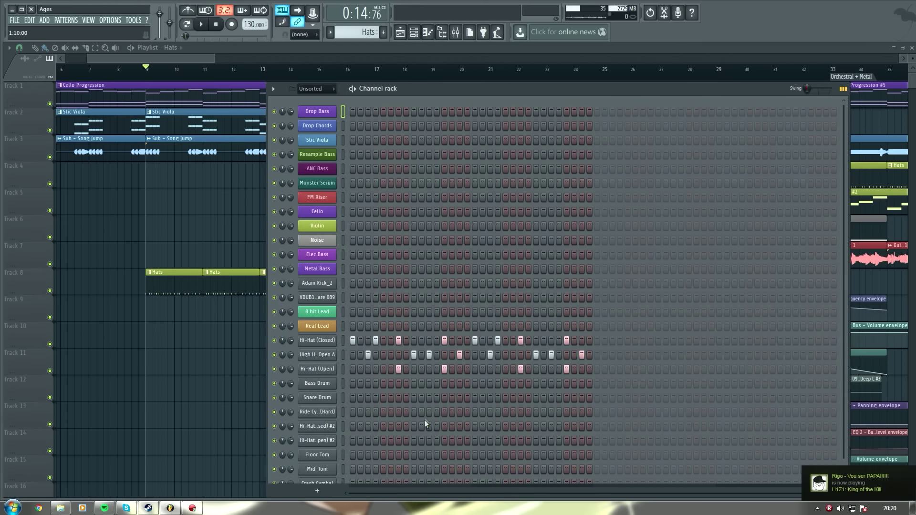
Preview the hi-hat channel samples used in the Hats pattern
scroll(423, 421, "down", 1)
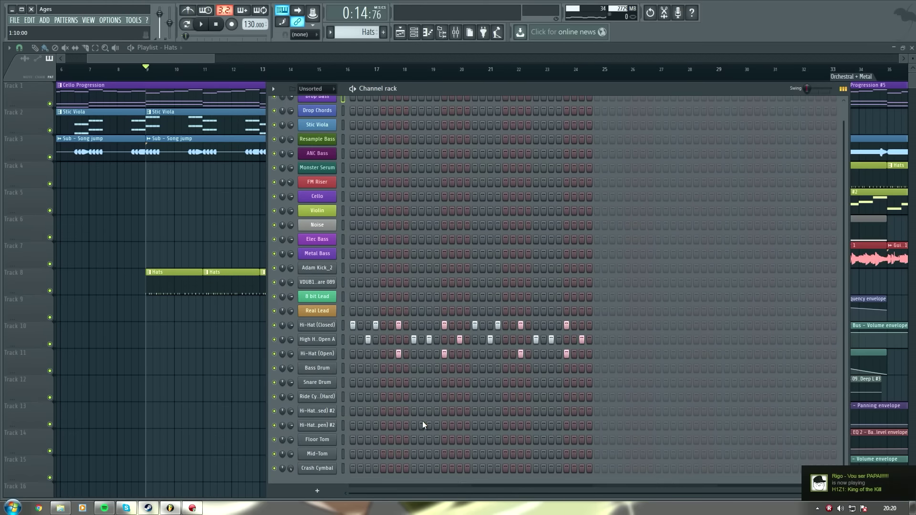
left_click(326, 342)
left_click(328, 341)
left_click(327, 342)
left_click(329, 340)
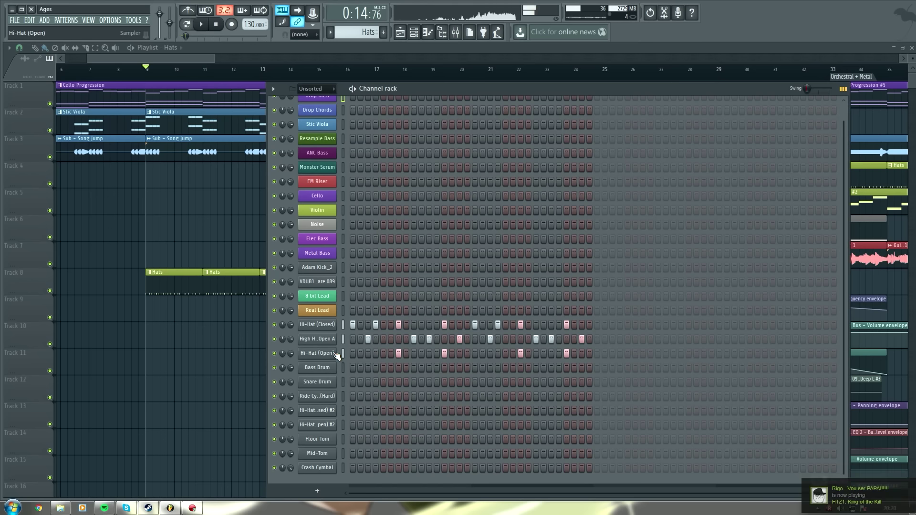
Listen to the Hats clips on Track 8 in solo from bar 9, then unsolo the track and stop playback
key("space")
left_click(55, 297)
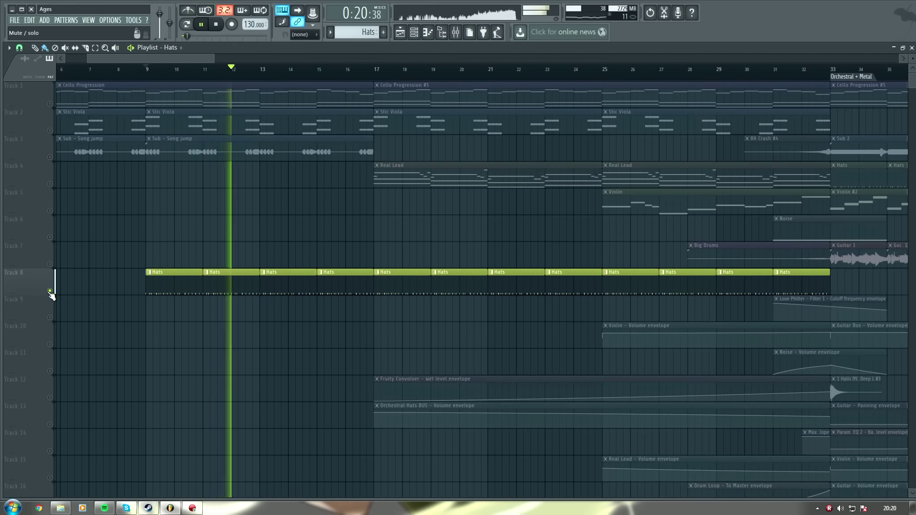
right_click(50, 291)
key("space")
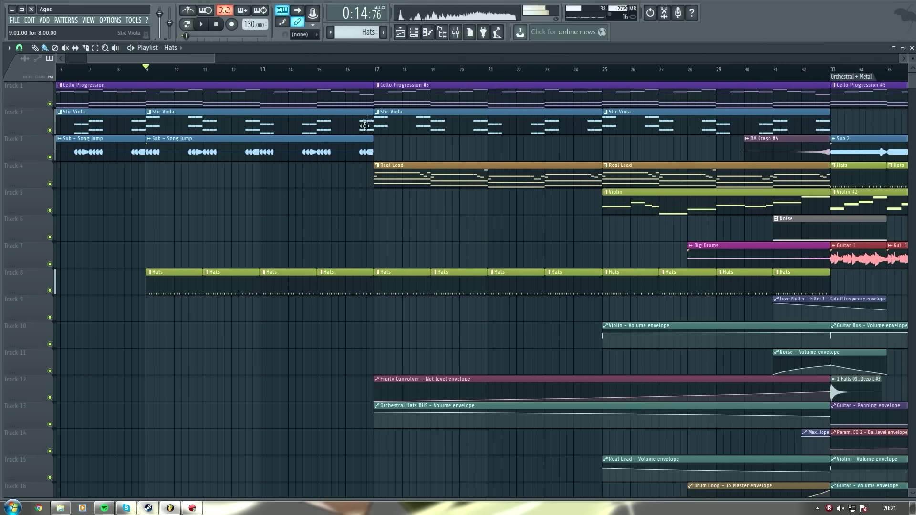
Move the playback position to bar 17 and mark bars 17 to 25 as the playlist's time selection
left_click(380, 77)
scroll(380, 77, "up", 3)
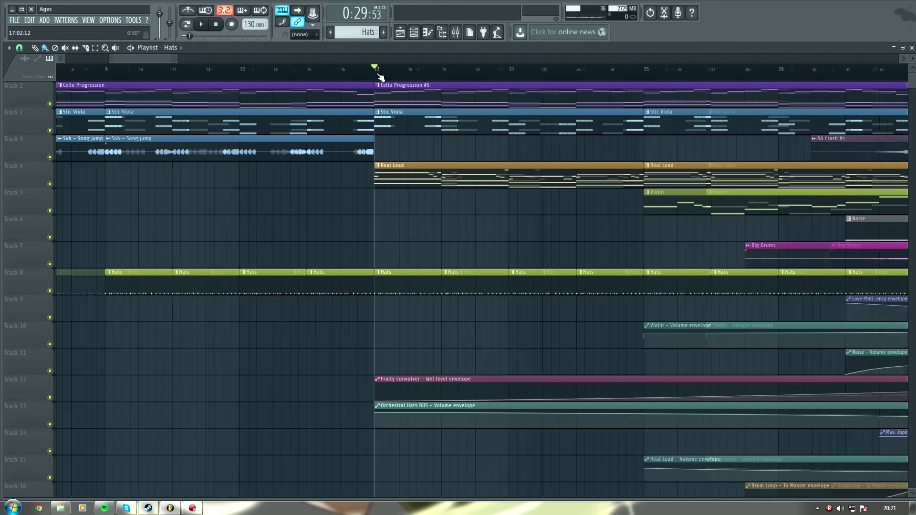
scroll(380, 77, "down", 3)
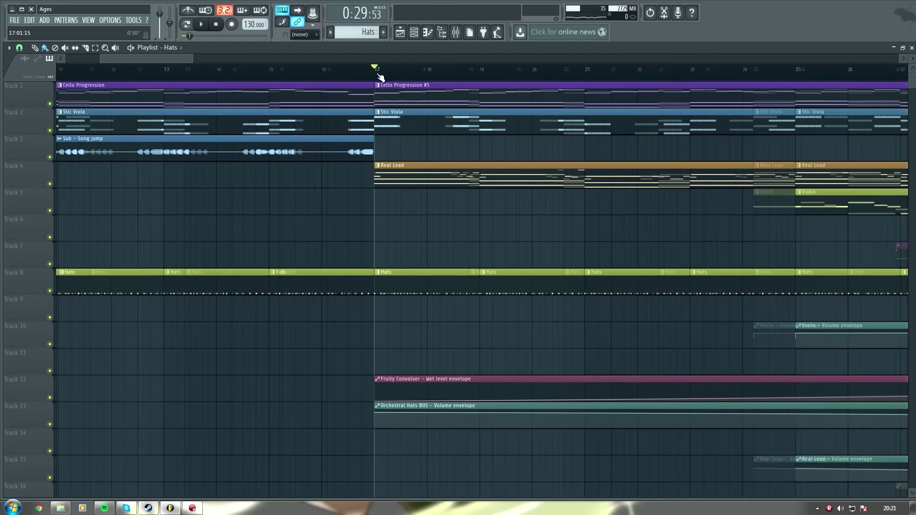
right_click(378, 76)
left_click(188, 59)
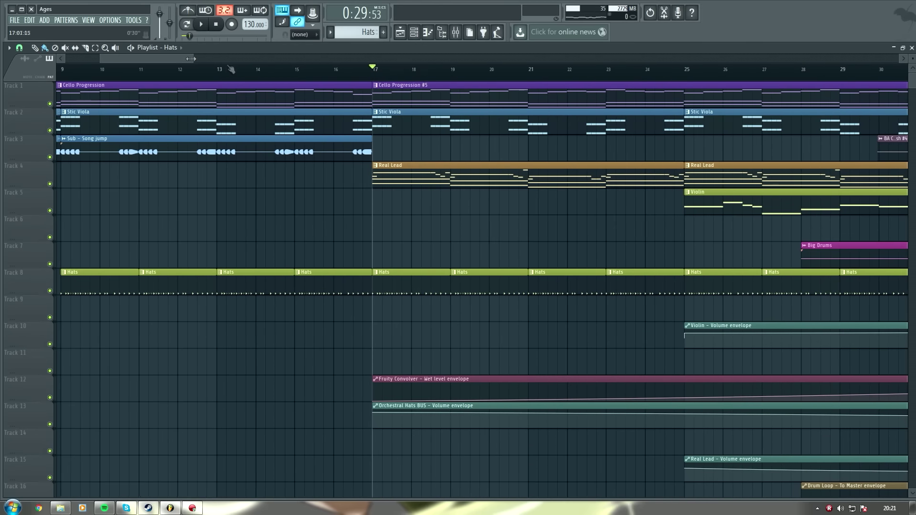
left_click_drag(376, 72, 685, 91)
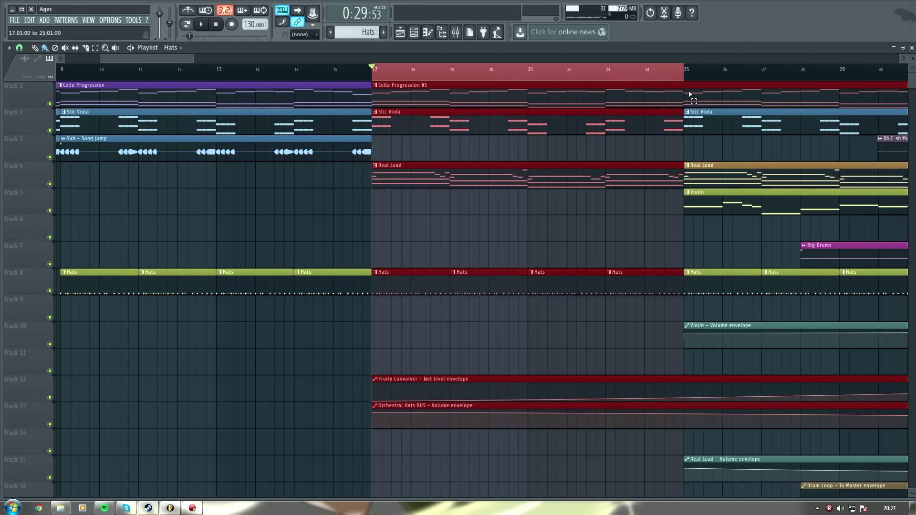
Listen to the Real Lead on Track 4 in solo, unsolo it, stop playback and clear the time selection
right_click(52, 187)
key("space")
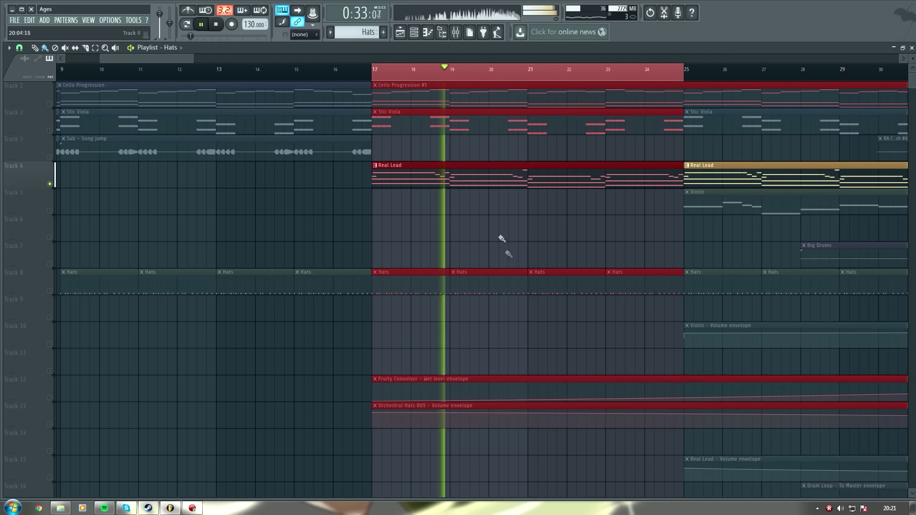
right_click(51, 185)
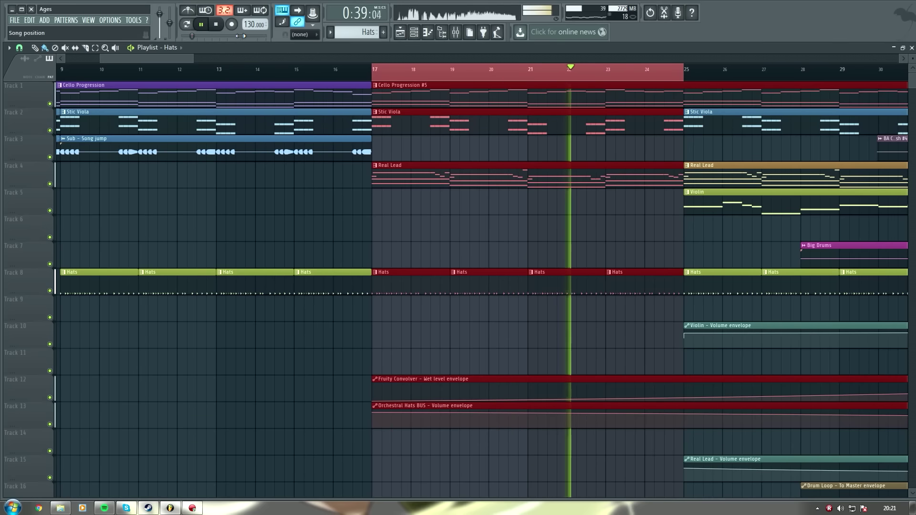
left_click(217, 24)
double_click(377, 72)
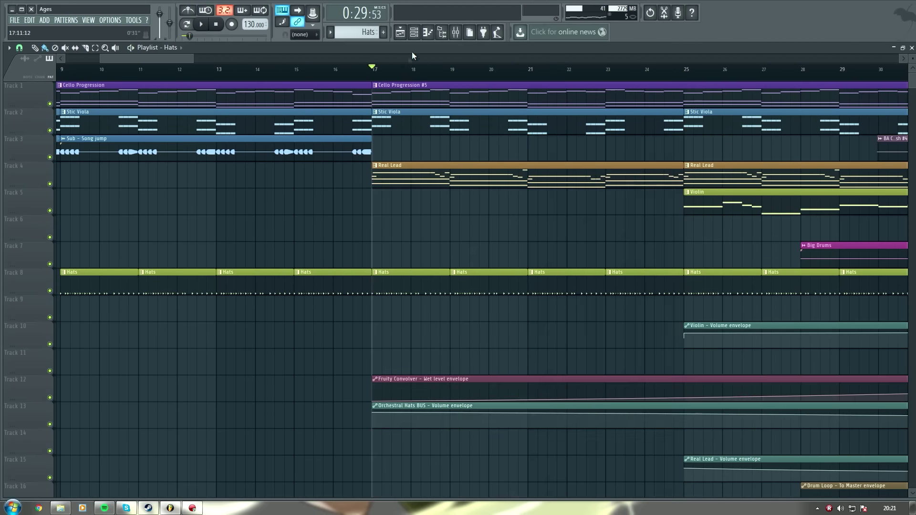
Open the Real Lead channel's Sytrus synth from the channel rack, move its window aside and show its main page
left_click(414, 32)
left_click(325, 313)
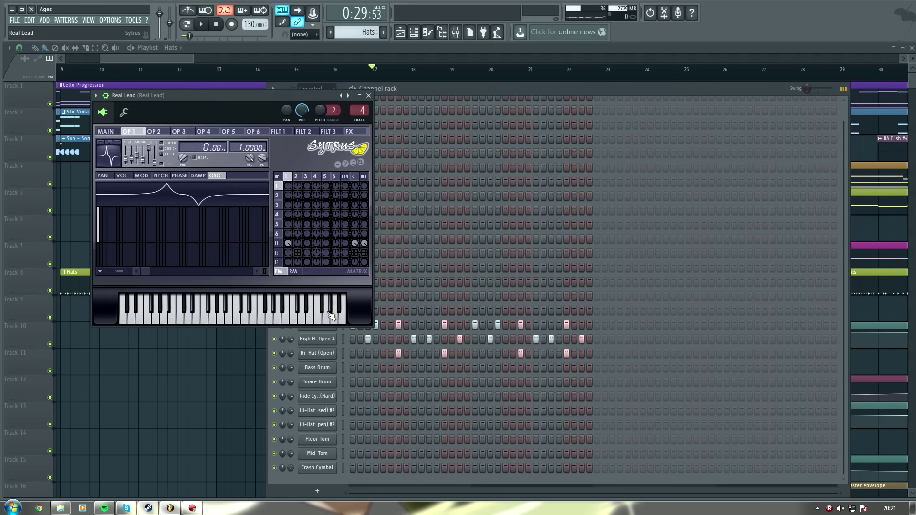
left_click_drag(289, 107, 678, 141)
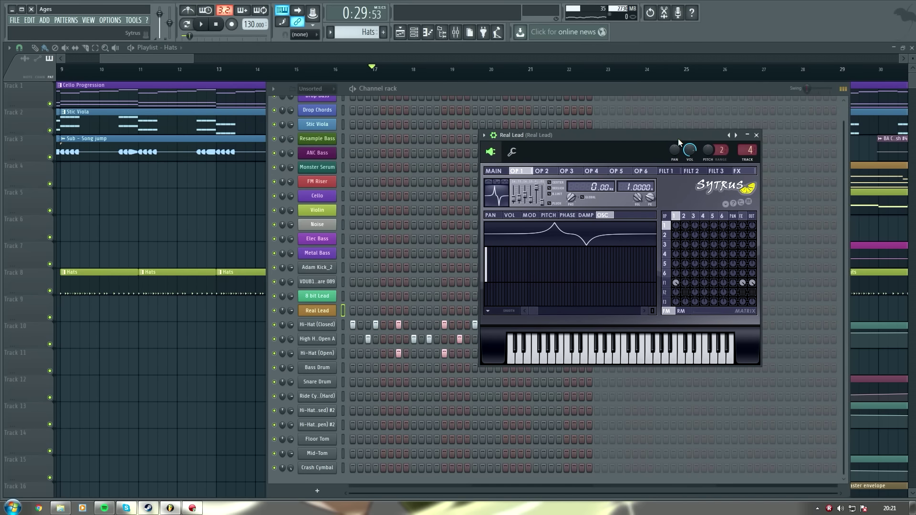
left_click(497, 174)
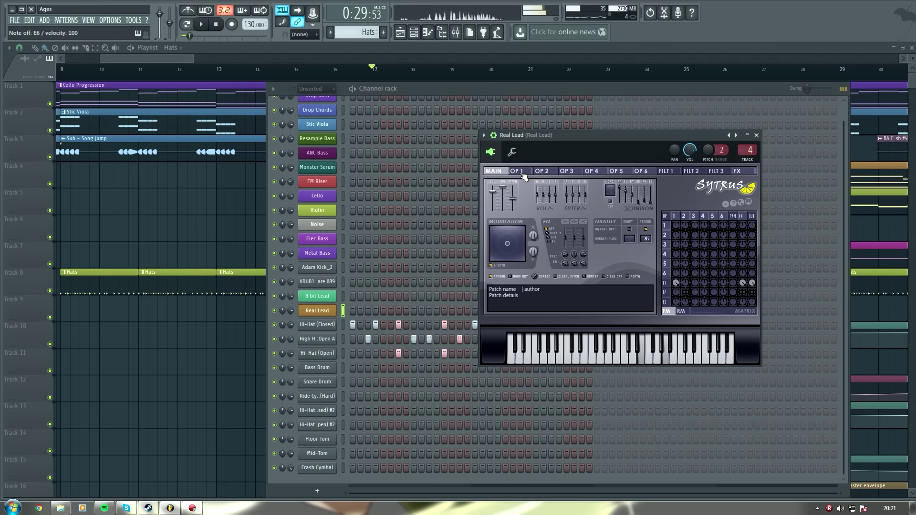
Audition the Real Lead by playing a melody on the typing keyboard
key("c")
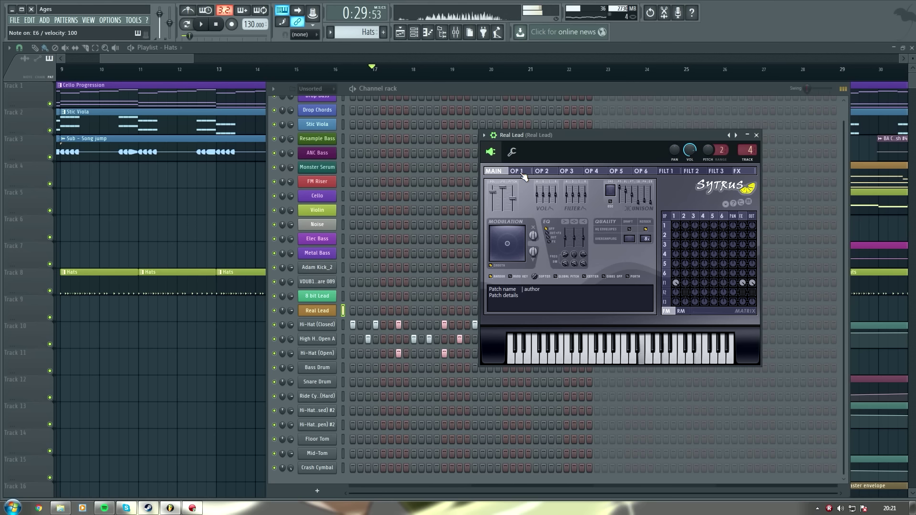
key("n")
key("e")
key("c")
key("n")
key("q")
key("w")
key("e")
key("x")
key("m")
key("b")
key("q")
key("w")
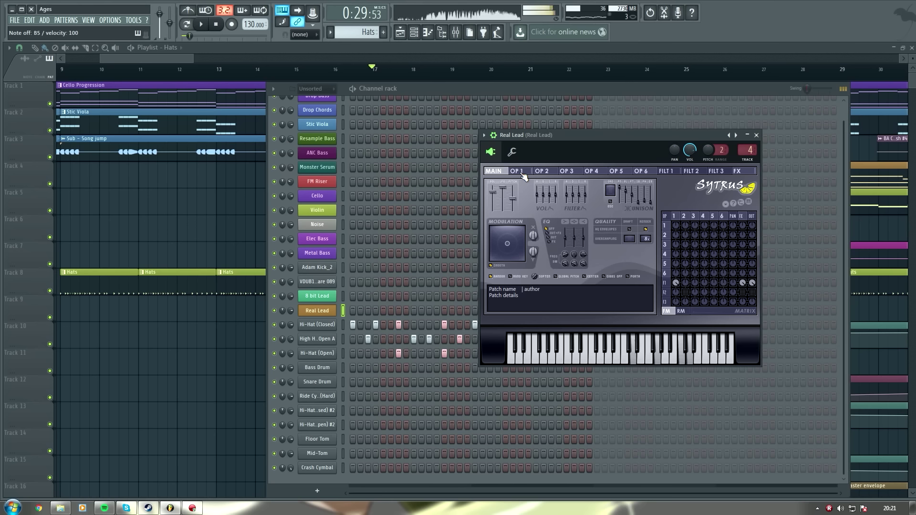
key("m")
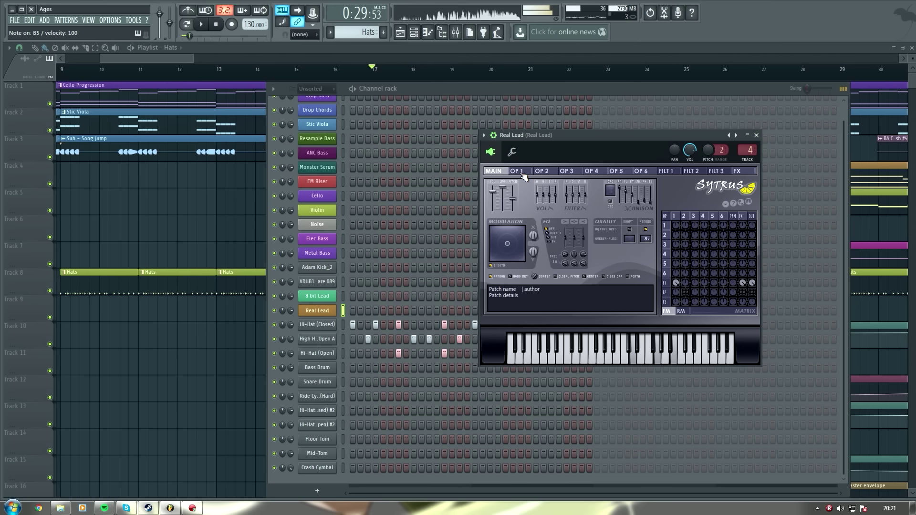
key("t")
key("b")
key("q")
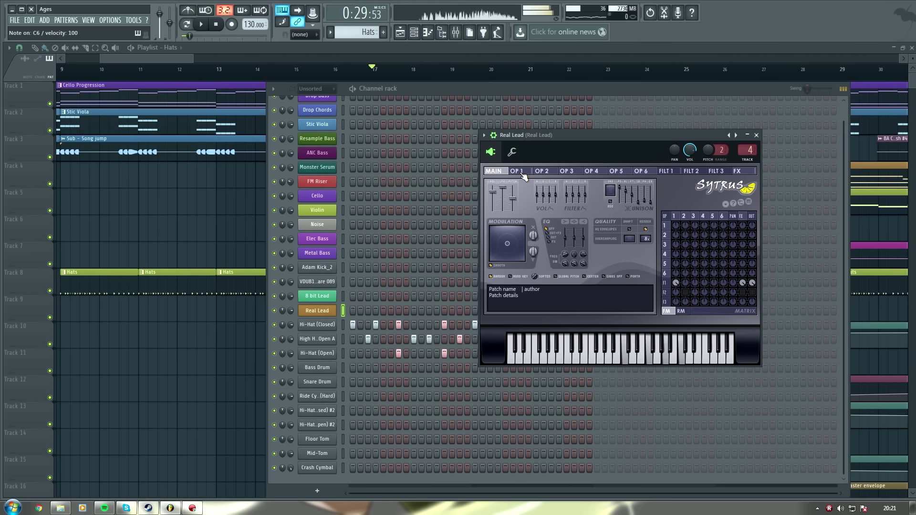
key("q")
key("n")
key("q")
key("x")
key("b")
key("m")
key("w")
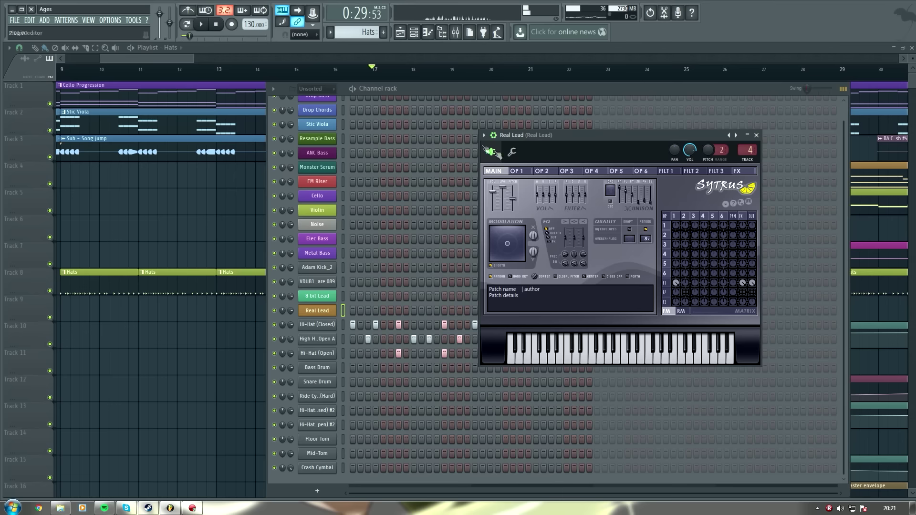
Examine the oscillator settings of operator 1 and operator 2 in the Real Lead patch
left_click(525, 173)
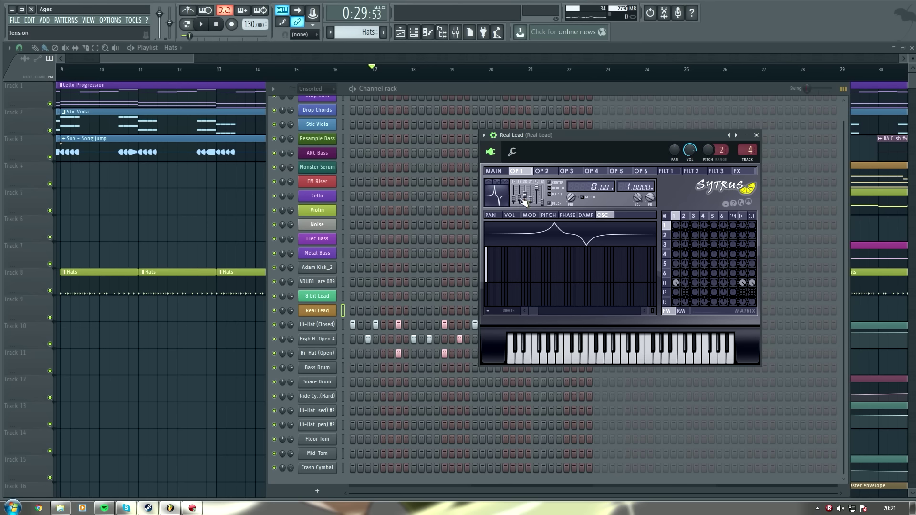
left_click_drag(521, 201, 522, 199)
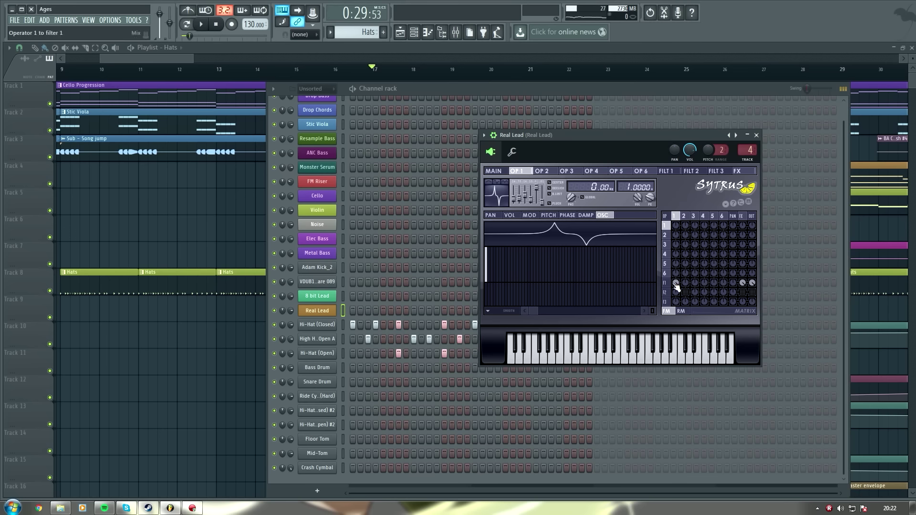
left_click(553, 172)
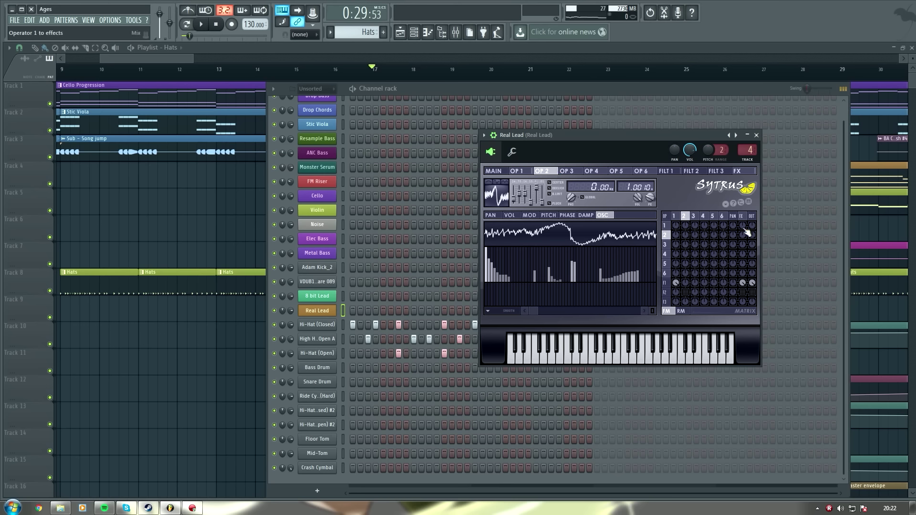
Try raising operator 2's output level in the matrix and play notes to hear it
key("z")
left_click_drag(752, 236, 752, 210)
key("v")
key("b")
key("d")
key("v")
key("z")
key("e")
Review operators 3, 4 and 1, filter 1 and the effects page of the Real Lead patch
left_click(567, 171)
left_click(594, 172)
left_click(527, 172)
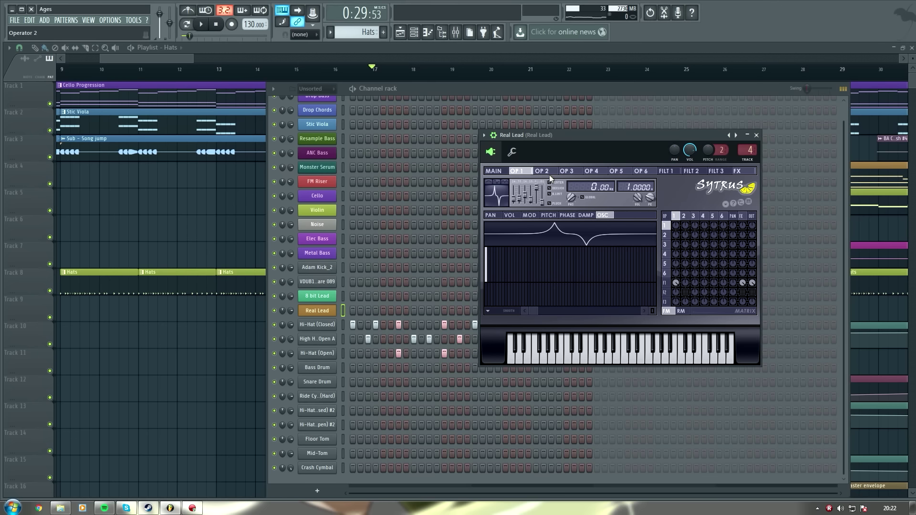
left_click(668, 172)
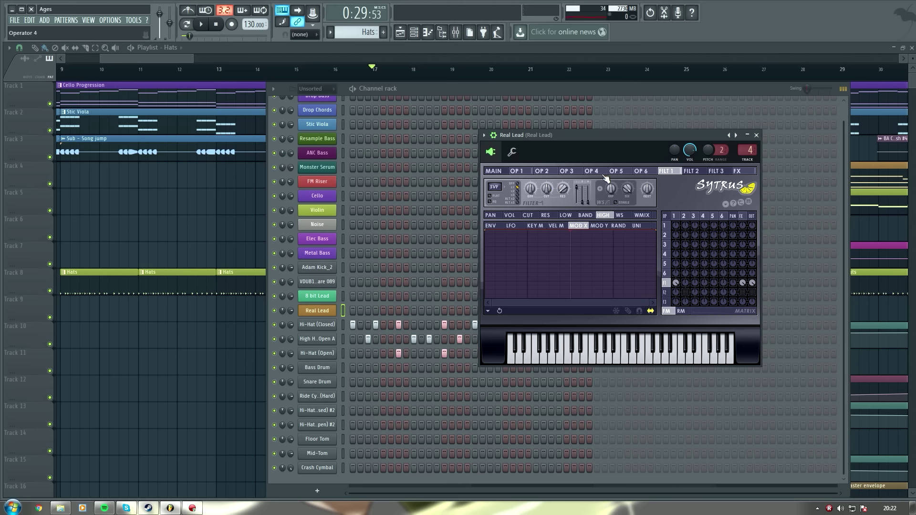
left_click(742, 216)
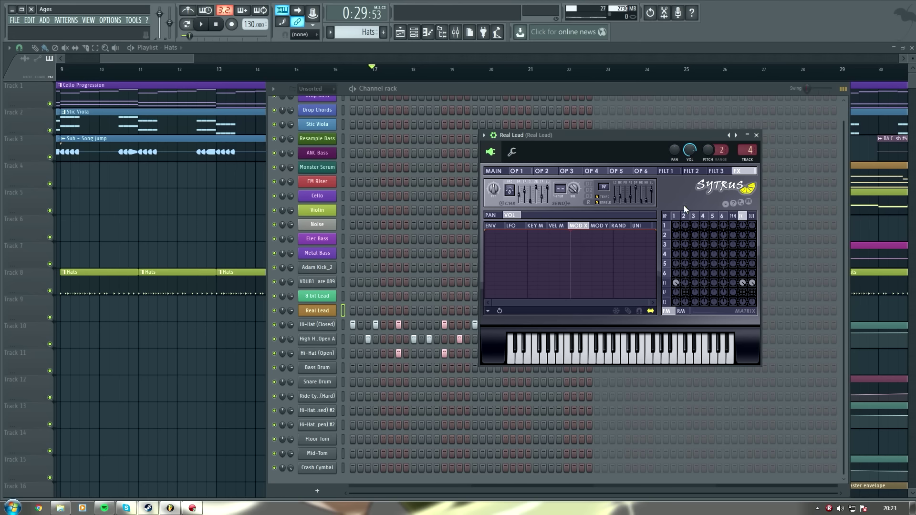
Play another melody on the Real Lead with the effects page showing
key("e")
key("i")
key("u")
key("w")
key("r")
key("q")
key("r")
key("x")
key("m")
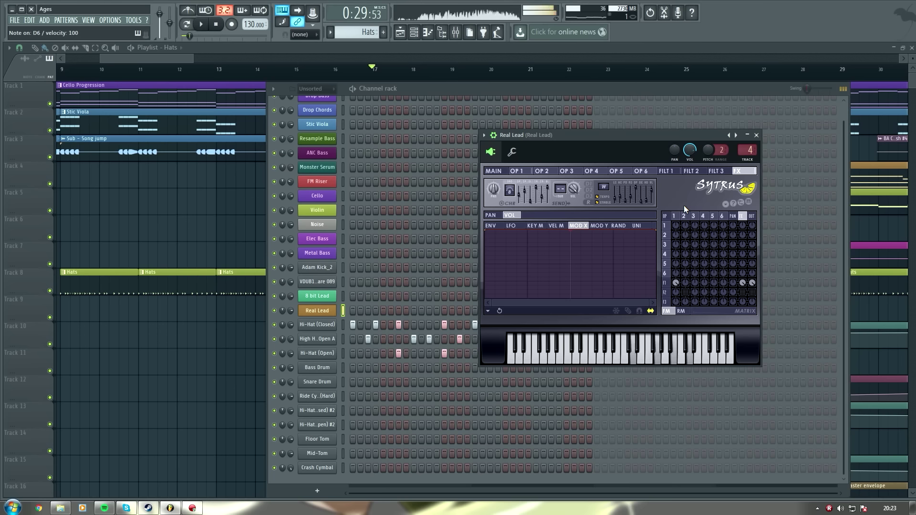
key("e")
key("q")
key("n")
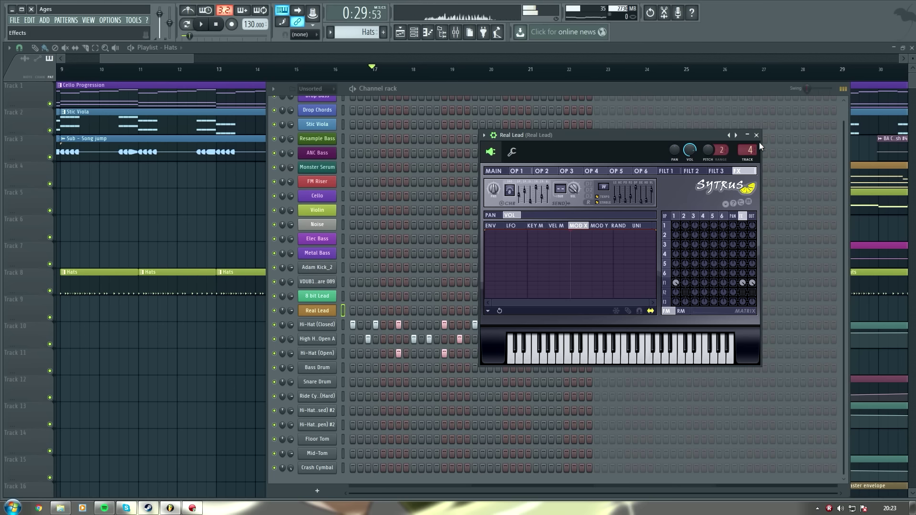
Show operator 1 of the Real Lead once more, close the synth and return to the playlist
left_click(516, 171)
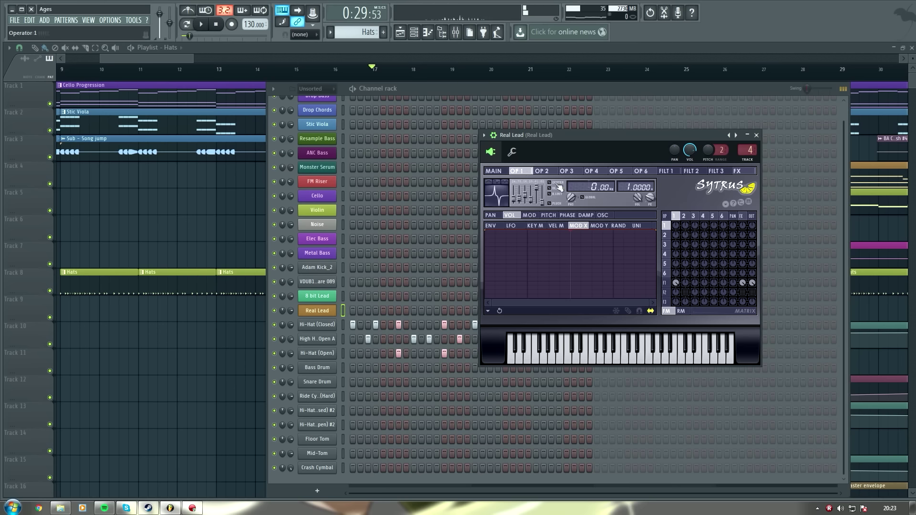
left_click(757, 136)
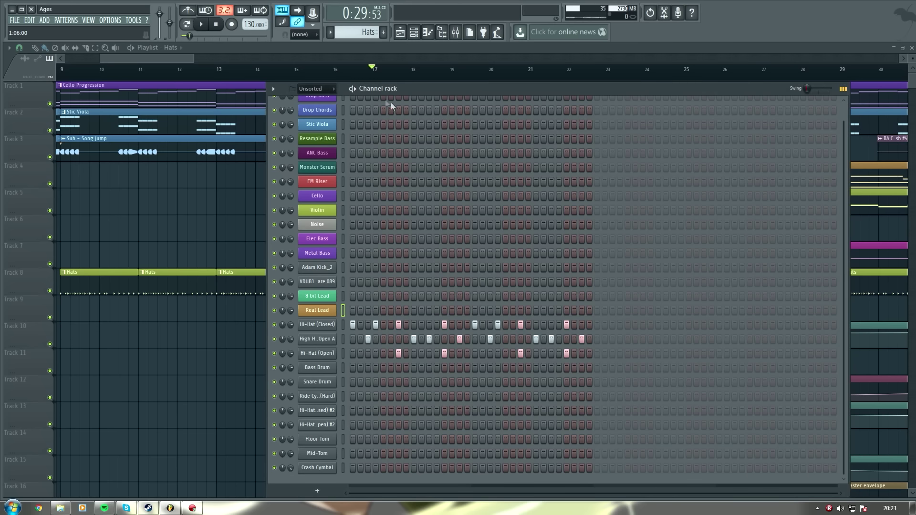
left_click(208, 59)
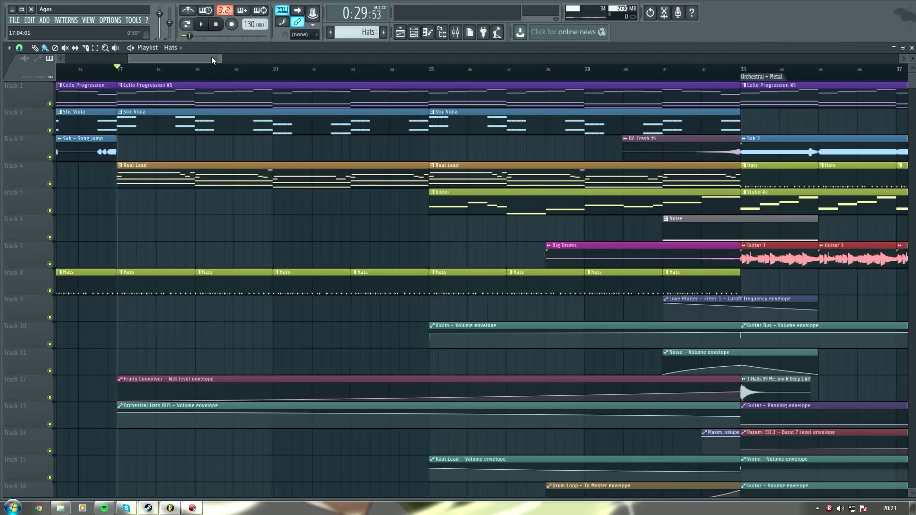
Start playback from bar 25 and solo the Violin on Track 5
left_click(320, 72)
key("space")
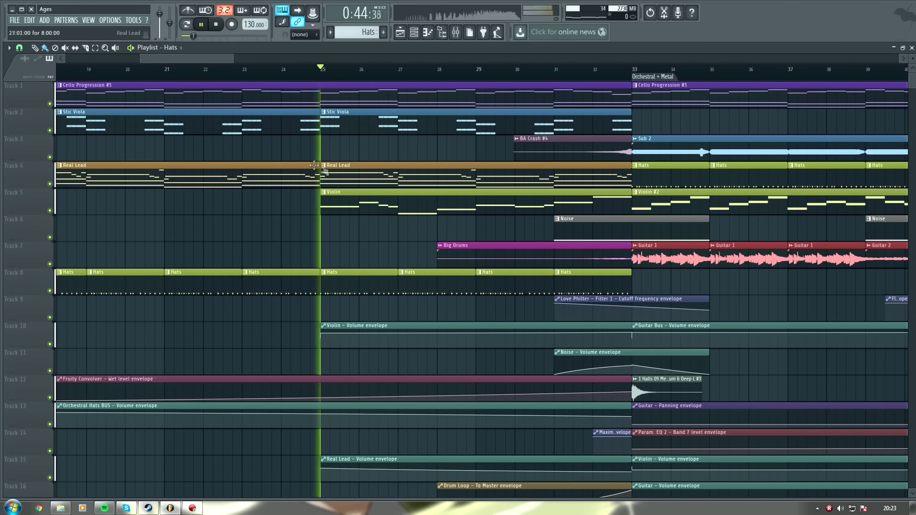
right_click(49, 210)
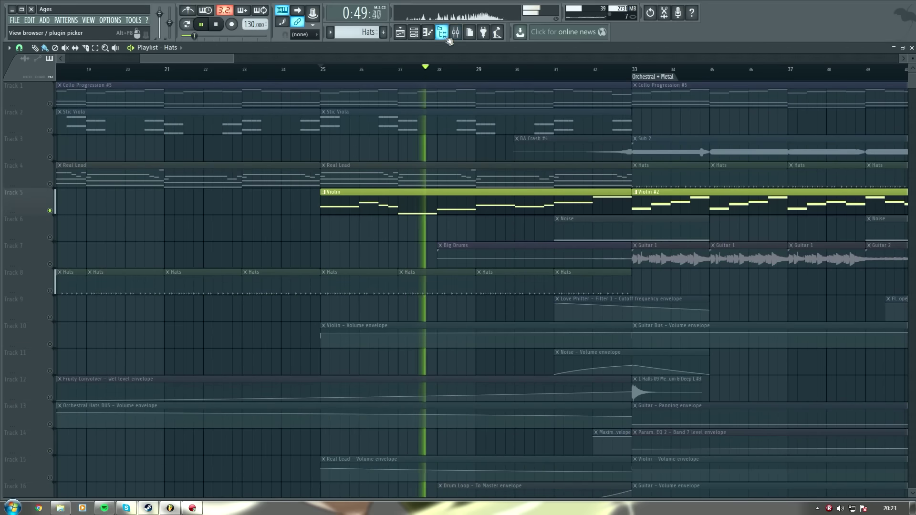
Inspect the Violin channel's instrument plugin during playback, return to the playlist, stop playback and unsolo Track 5
left_click(414, 33)
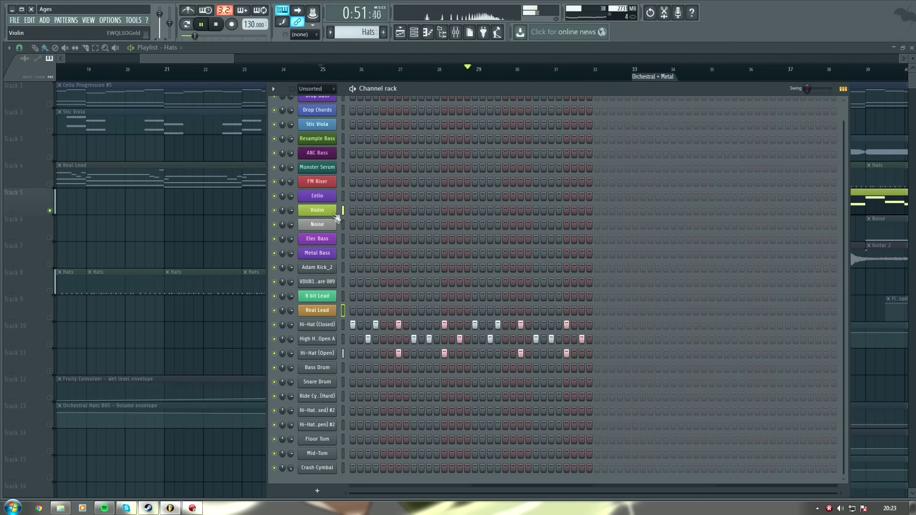
left_click(332, 210)
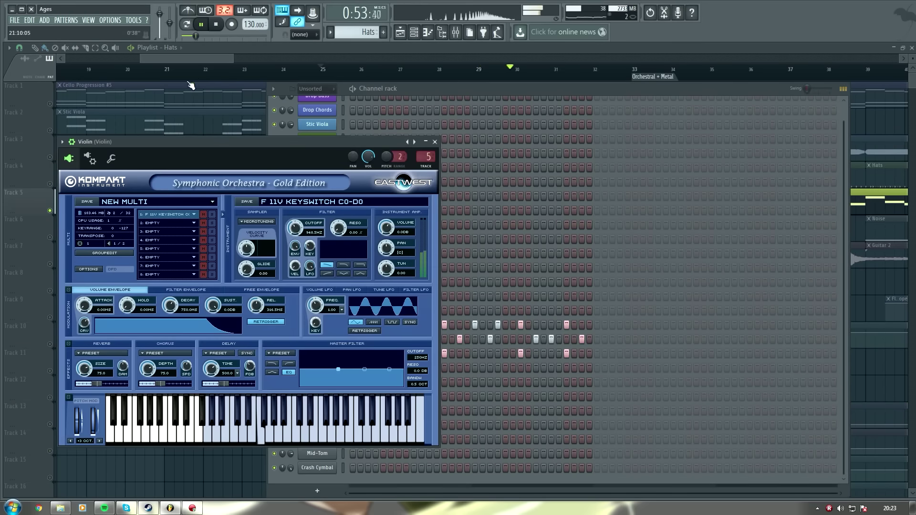
left_click(205, 58)
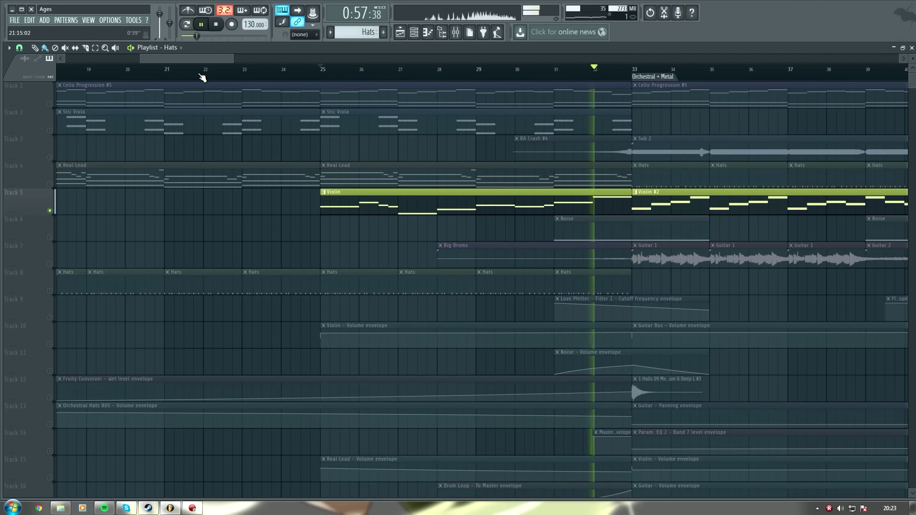
key("space")
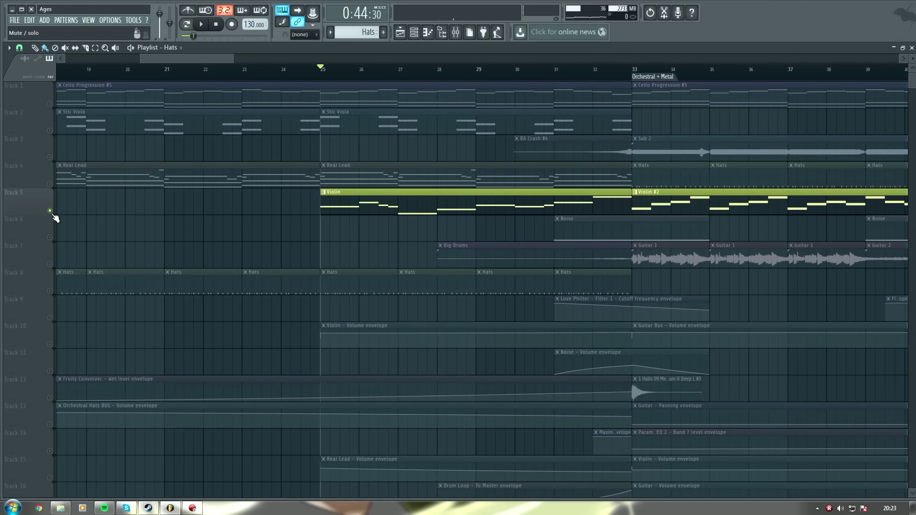
right_click(50, 211)
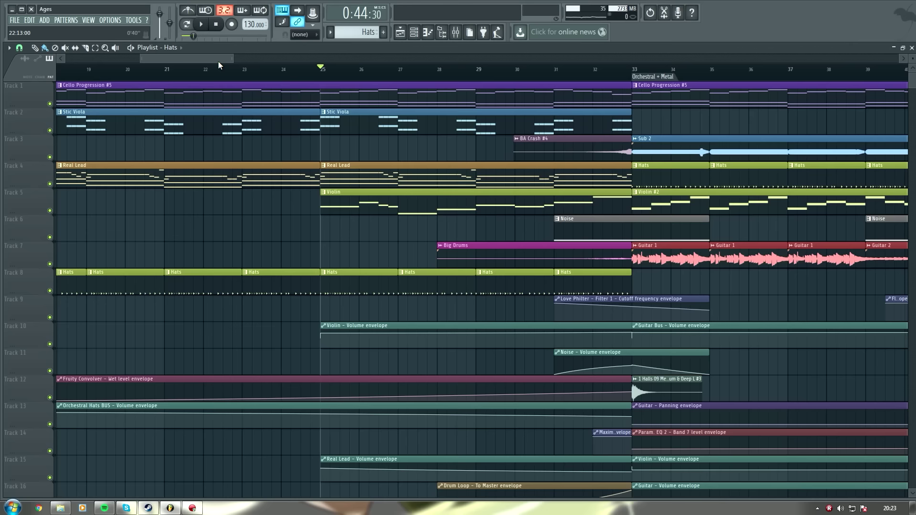
Solo Track 7 and move the playback position to bar 28, where the Big Drums clip starts
left_click_drag(218, 61, 236, 59)
scroll(222, 259, "down", 4)
scroll(234, 308, "up", 4)
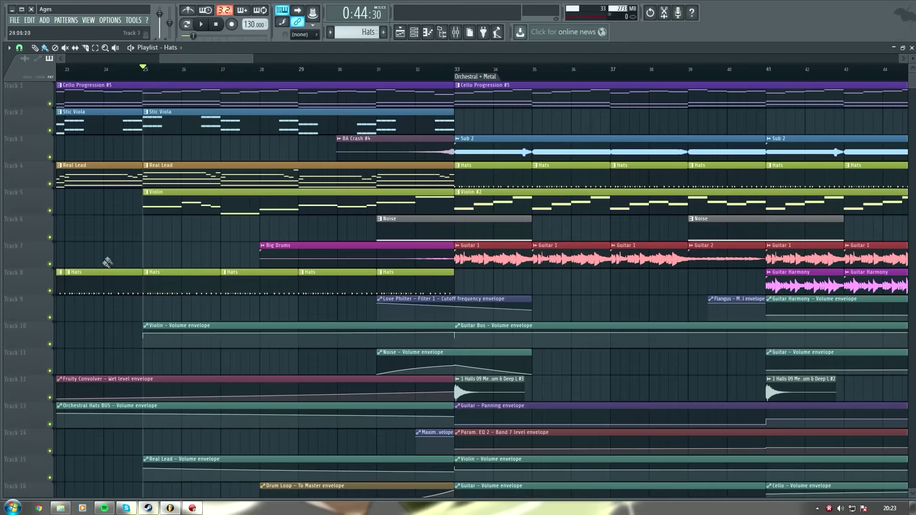
right_click(51, 265)
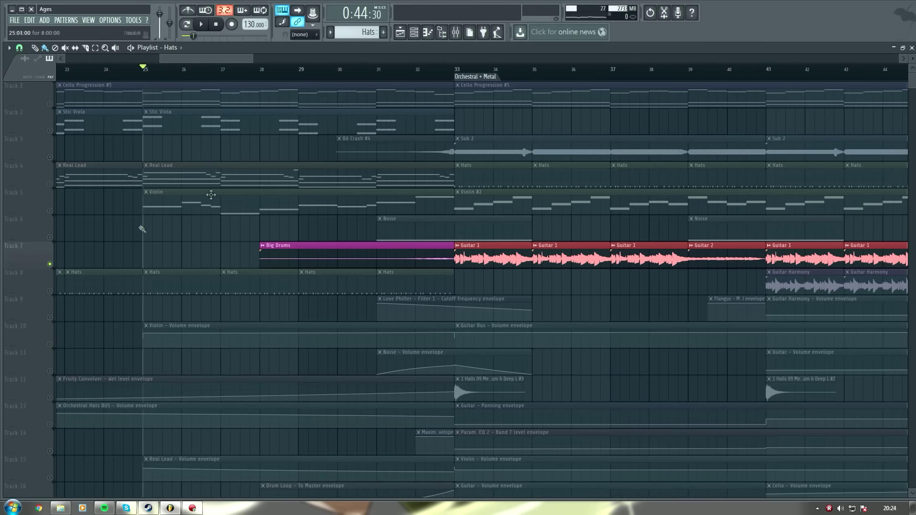
left_click(262, 68)
scroll(262, 70, "up", 1)
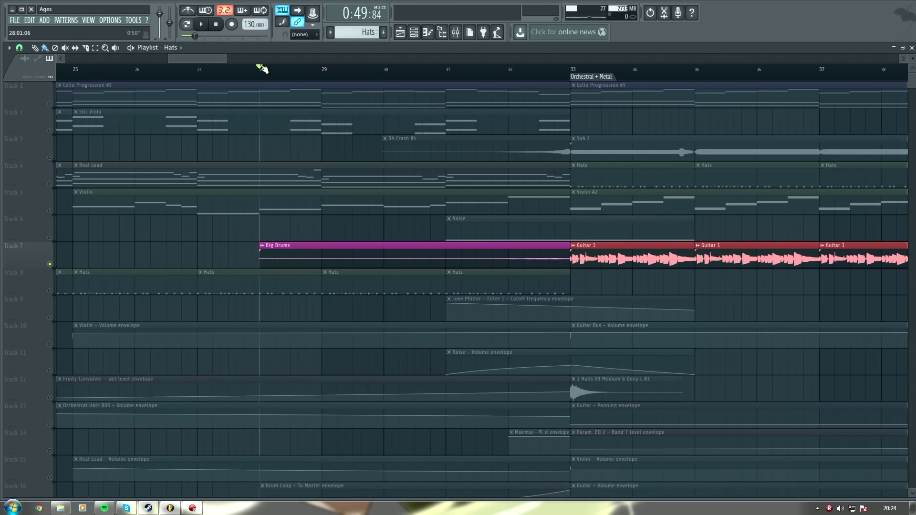
Look through the instruments in the channel rack and return to the playlist
left_click(414, 33)
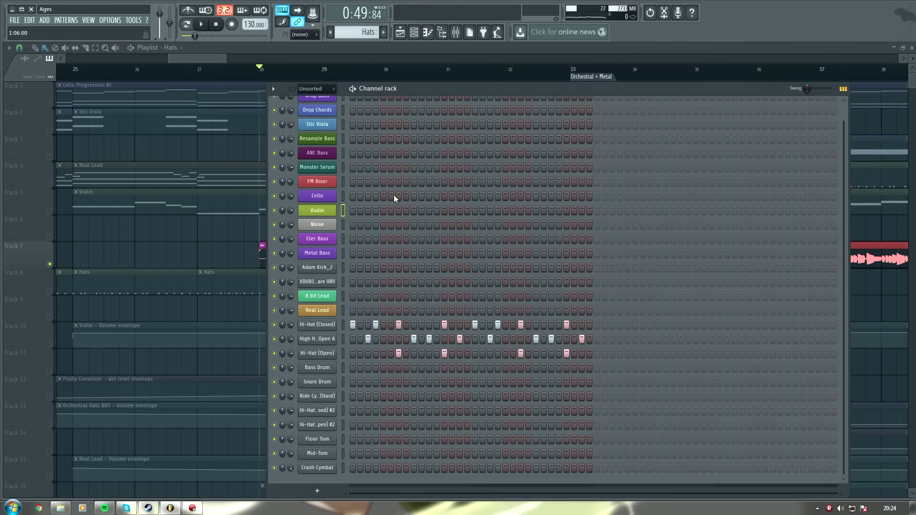
scroll(338, 299, "up", 1)
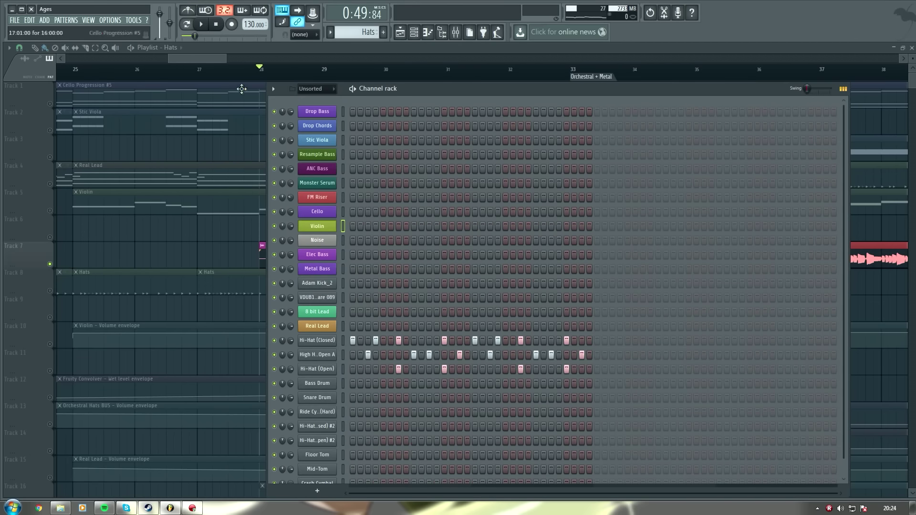
left_click(204, 56)
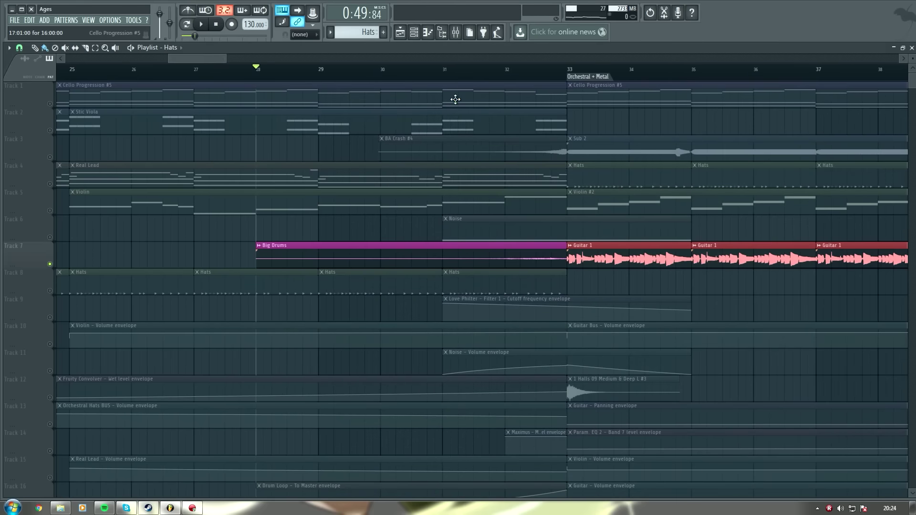
Listen to the Big Drums clip in solo from bar 28, stop playback and unsolo Track 7
key("space")
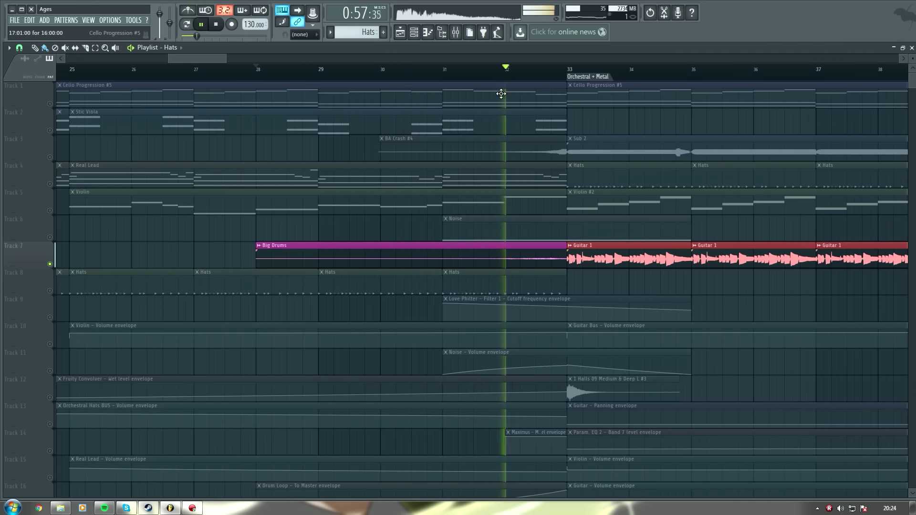
key("space")
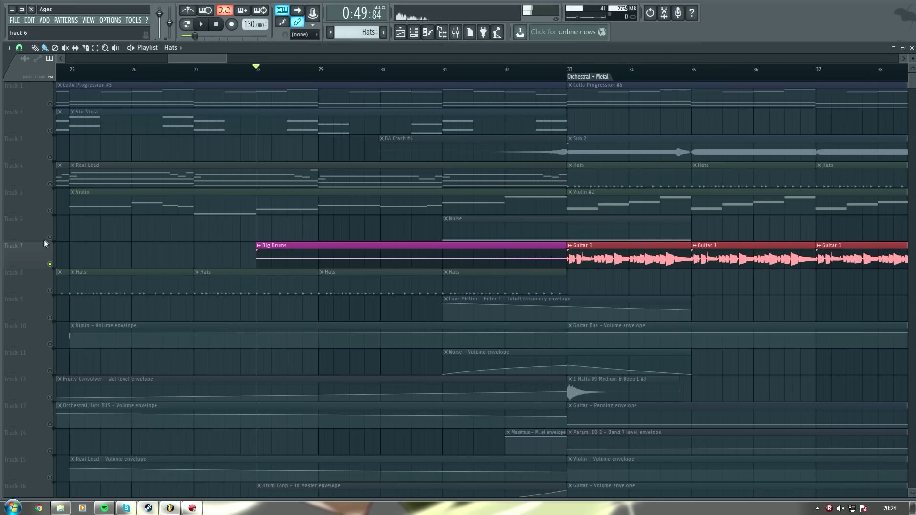
right_click(49, 264)
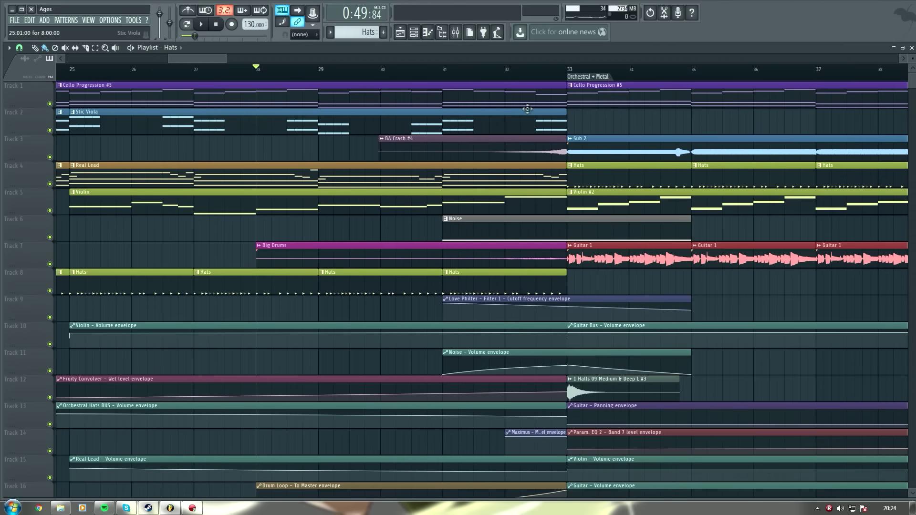
Mute Tracks 1 to 6 at the Orchestral + Metal section so that the guitar on Track 7 stays active
left_click_drag(658, 119, 320, 182)
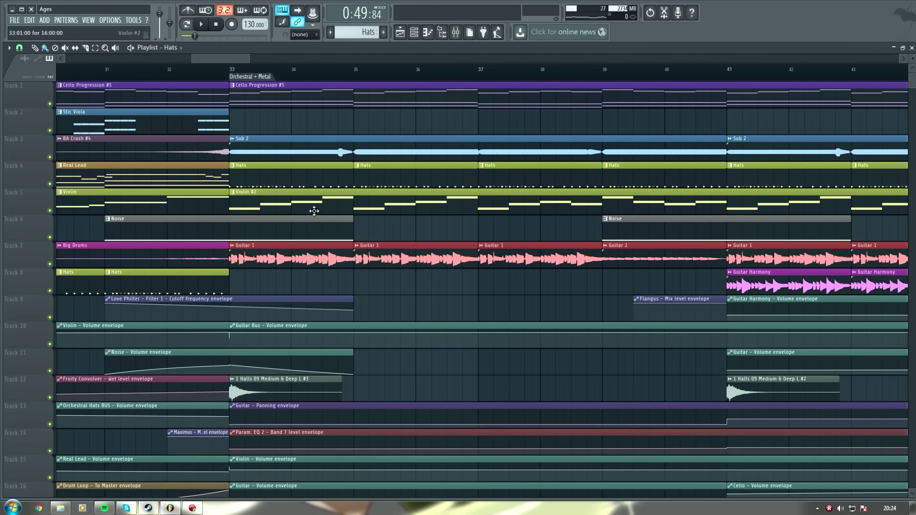
right_click(51, 264)
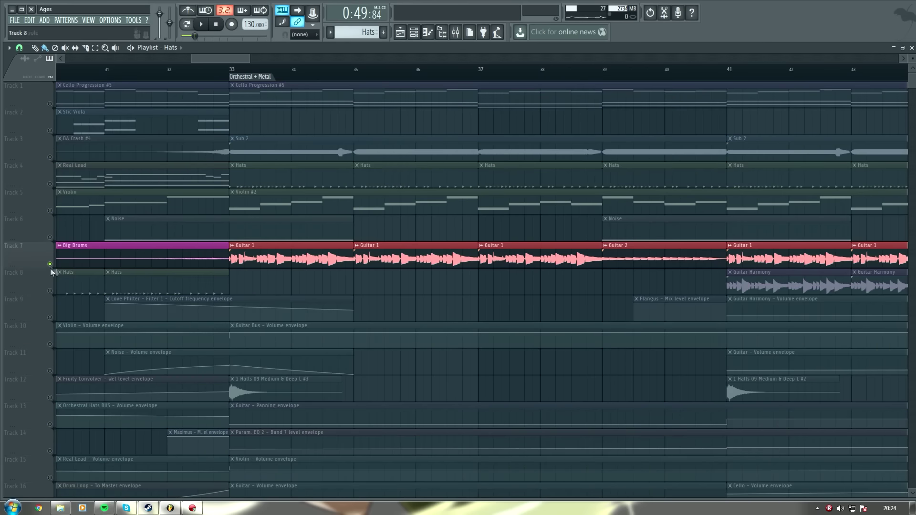
right_click(52, 265)
left_click_drag(50, 237, 51, 134)
left_click(49, 131)
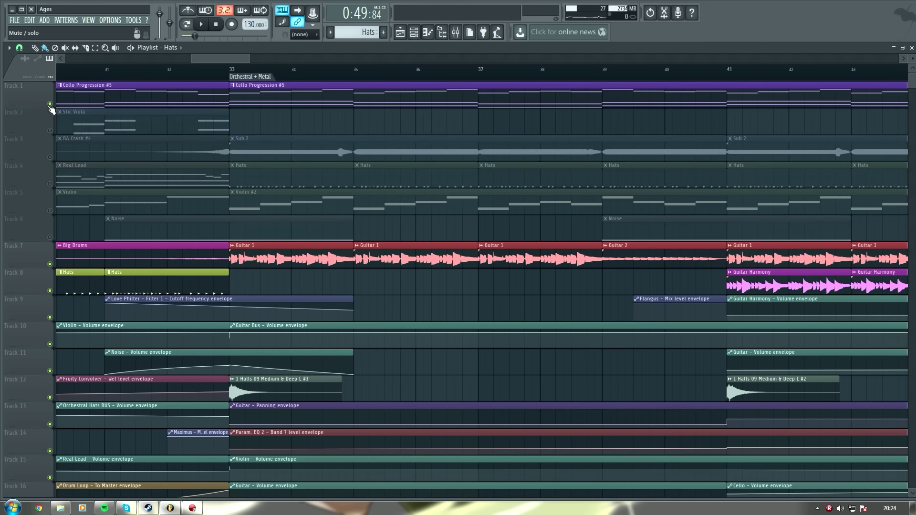
left_click(51, 105)
Listen to the Guitar 1 clips from bar 33 with the upper tracks muted and stop playback
left_click(233, 70)
key("space")
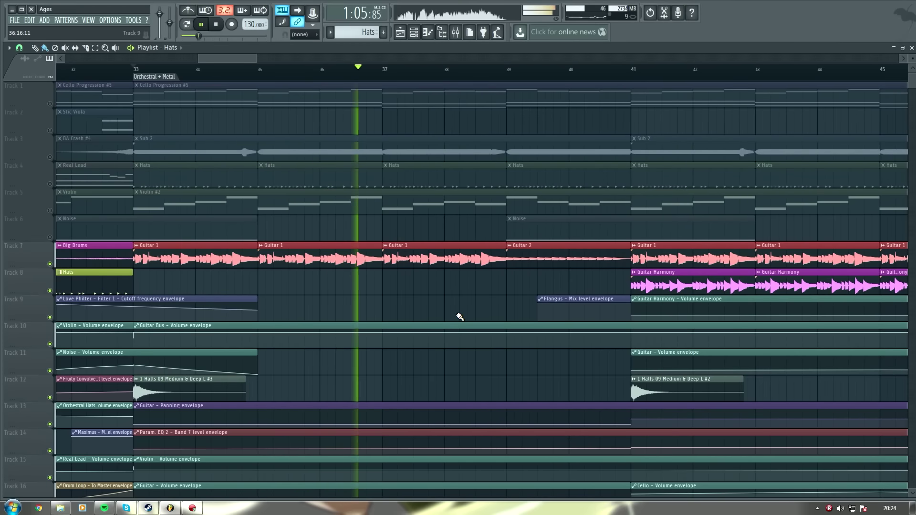
key("space")
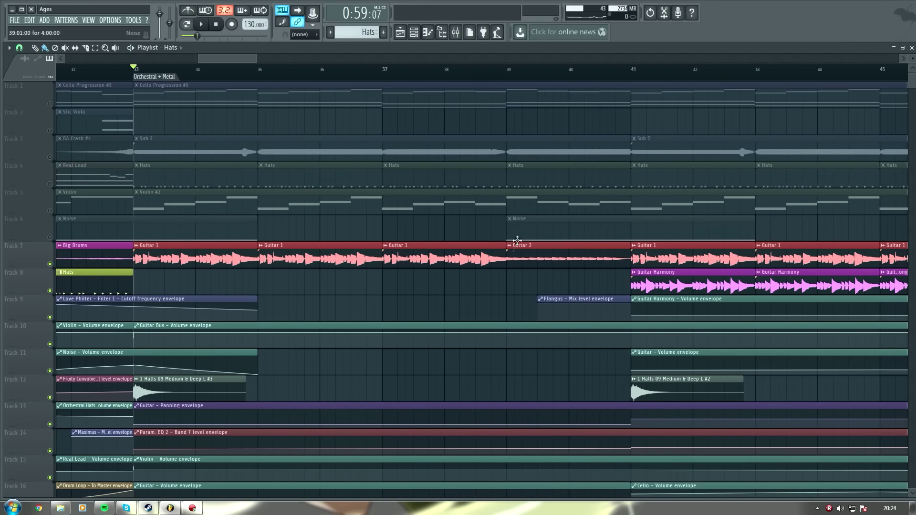
Listen to the Guitar 1 and Guitar Harmony clips together from bar 41 and stop playback
scroll(428, 305, "right", 3)
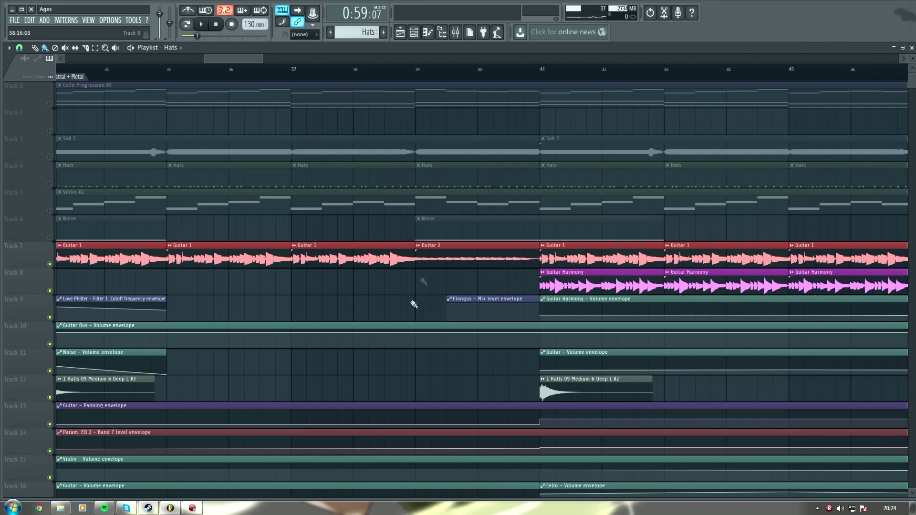
left_click(541, 71)
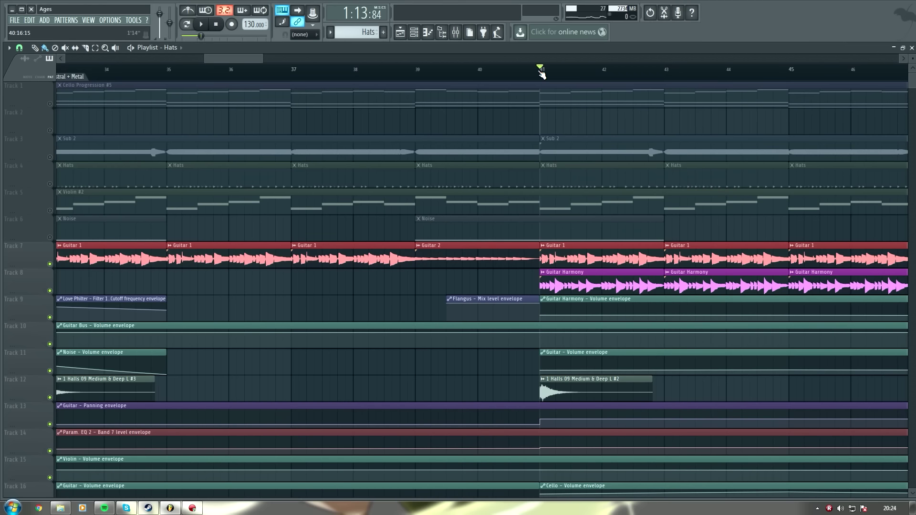
key("space")
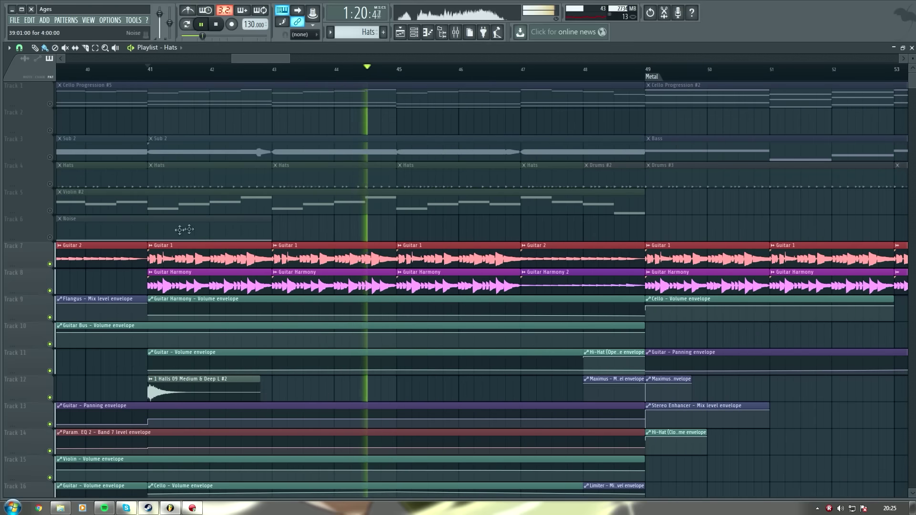
key("space")
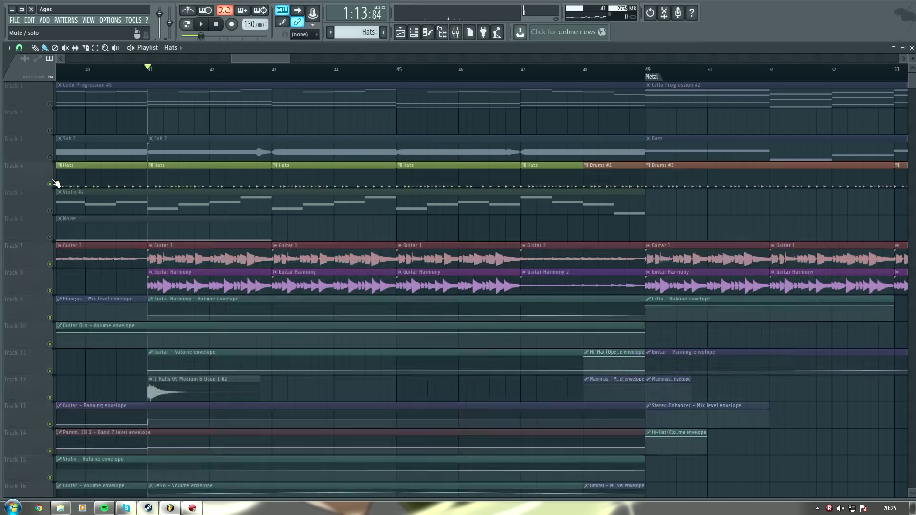
Turn all the playlist tracks back on and look briefly at the channel rack at the Metal section
left_click(50, 184)
left_click_drag(714, 256, 414, 258)
left_click_drag(486, 216, 326, 217)
left_click(414, 33)
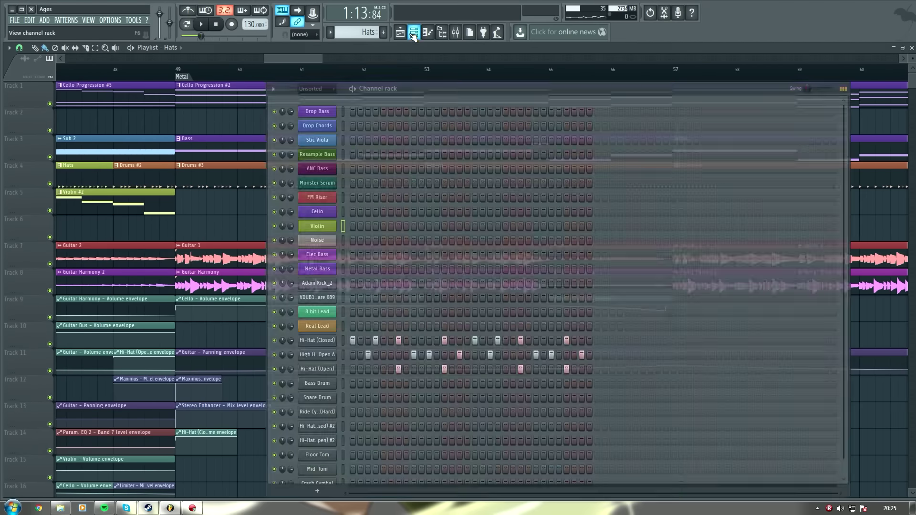
left_click(414, 33)
Inspect the Bass clip's notes in the piano roll and its Metal Bass instrument plugin, and return to the playlist
double_click(262, 144)
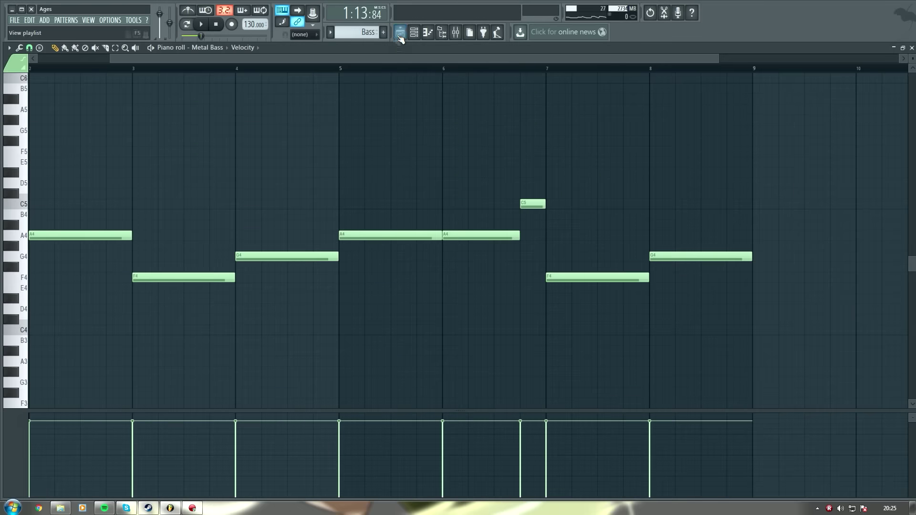
key("F5")
key("F6")
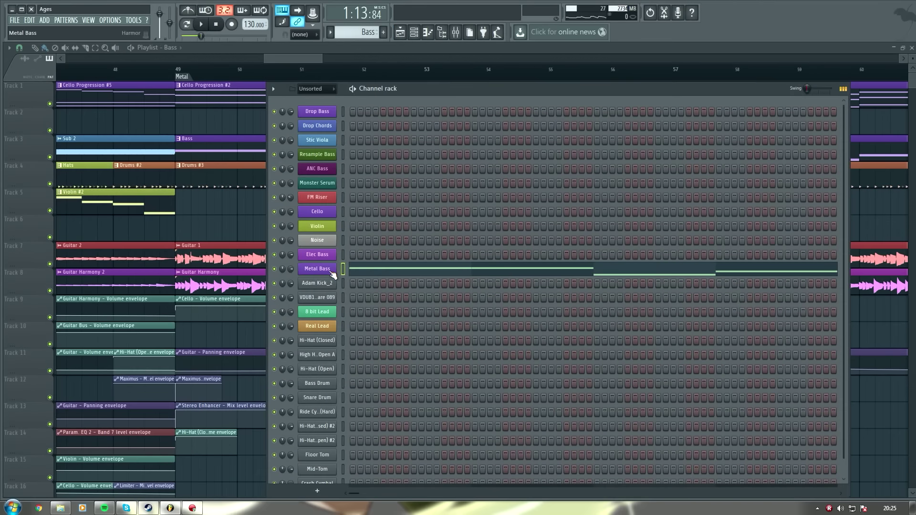
left_click(331, 271)
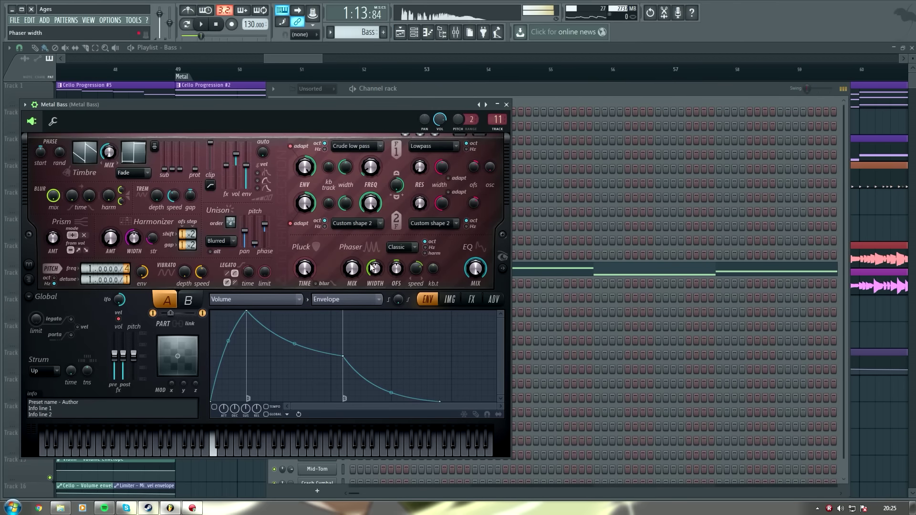
left_click(506, 104)
key("F5")
Play the Metal section from bar 49 with Tracks 1, 4 and 8 muted to hear the bass and guitar
key("space")
left_click(173, 69)
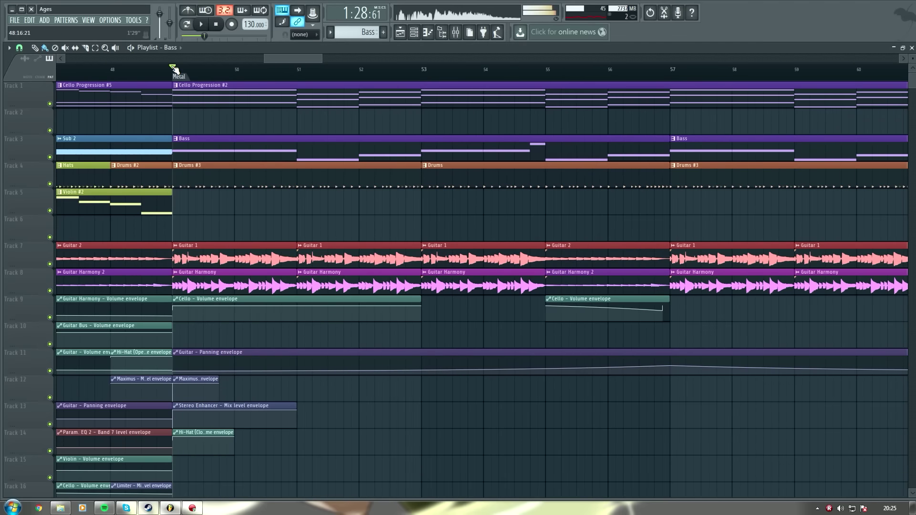
left_click(49, 103)
left_click(50, 183)
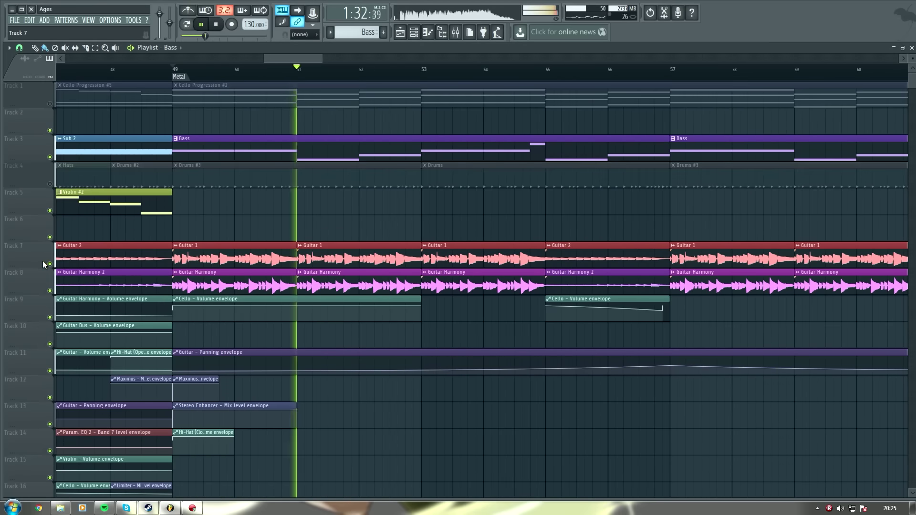
left_click(50, 276)
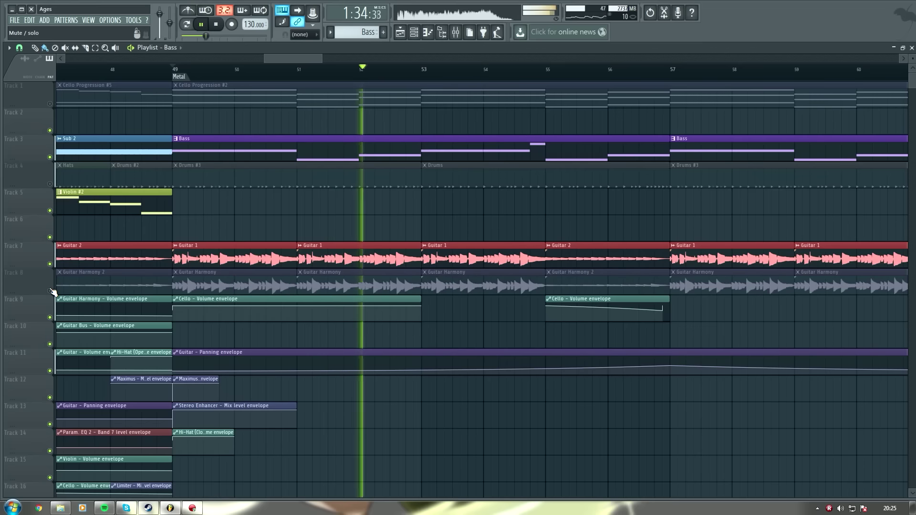
left_click(50, 264)
left_click(50, 264)
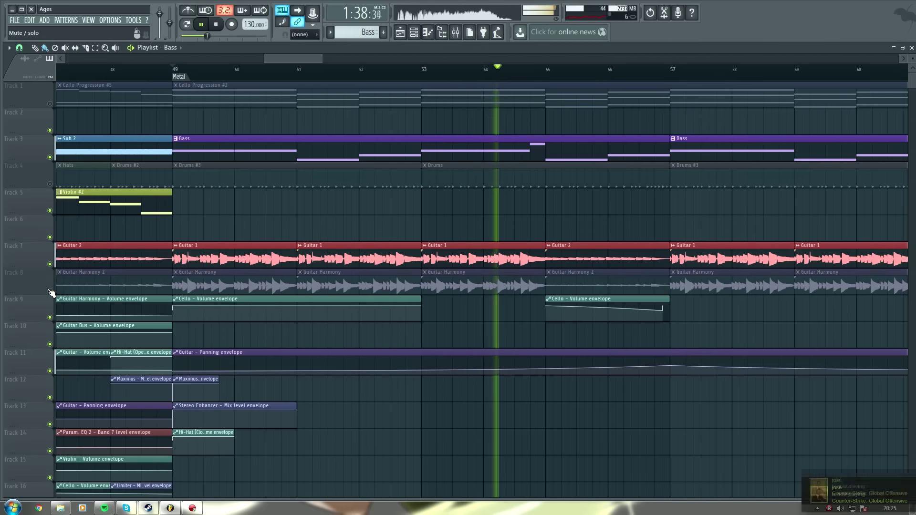
Unmute Tracks 8, 4 and 1, stop playback and reset the playback position to the song start
left_click(50, 291)
left_click(49, 184)
left_click(49, 103)
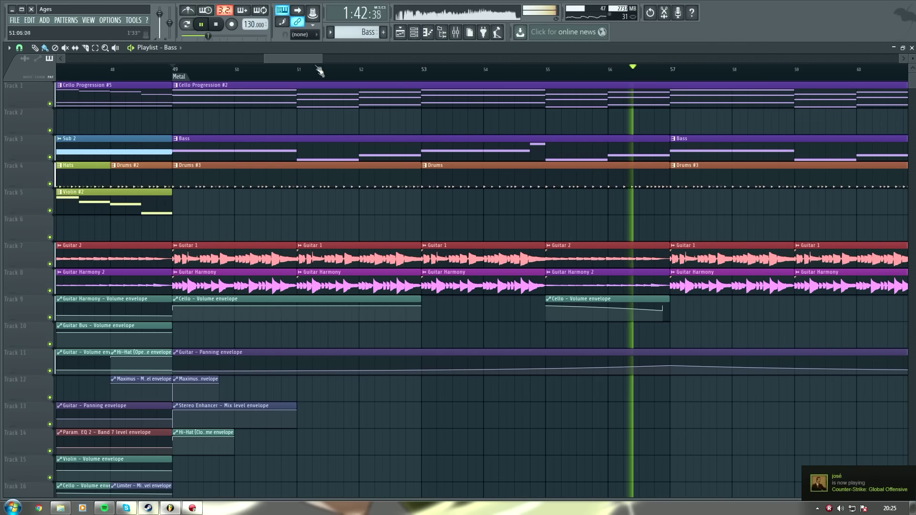
scroll(319, 59, "right", 2)
key("space")
scroll(401, 74, "down", 3)
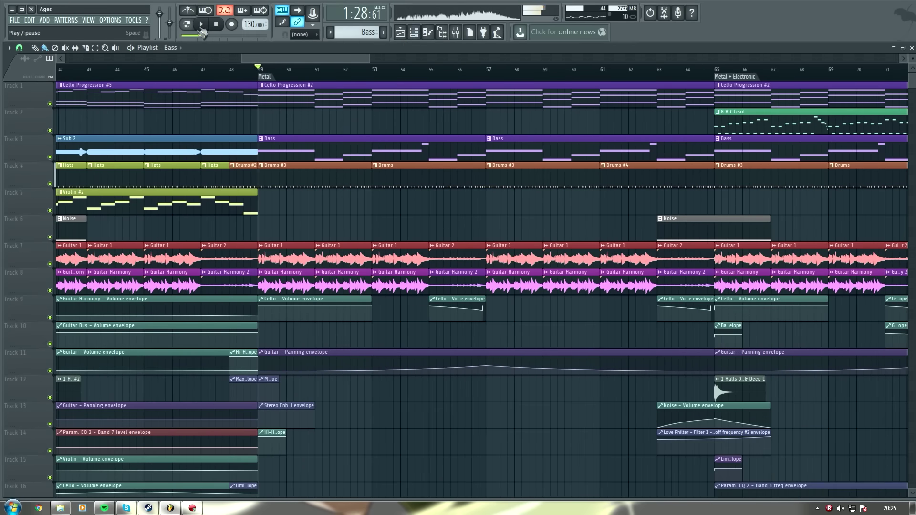
left_click(216, 24)
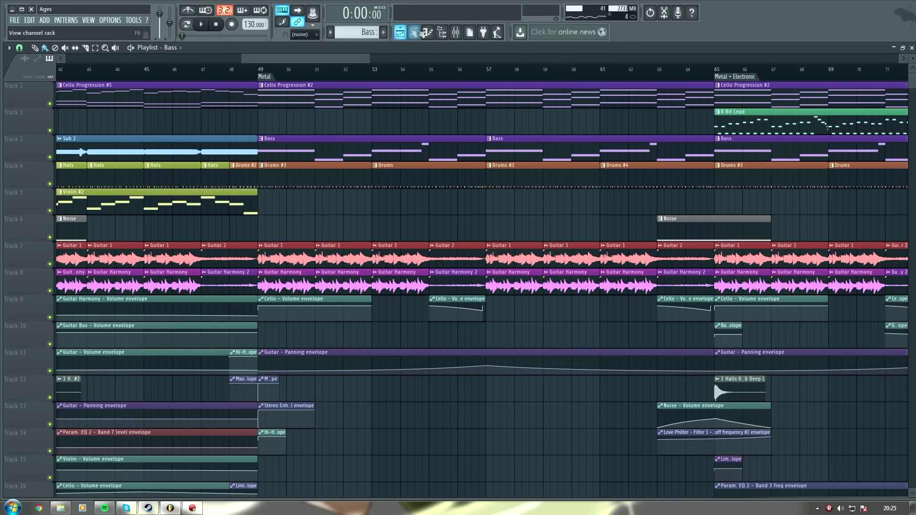
Reopen the Metal Bass instrument plugin from the channel rack and move its window to the middle of the workspace
left_click(414, 32)
left_click(317, 268)
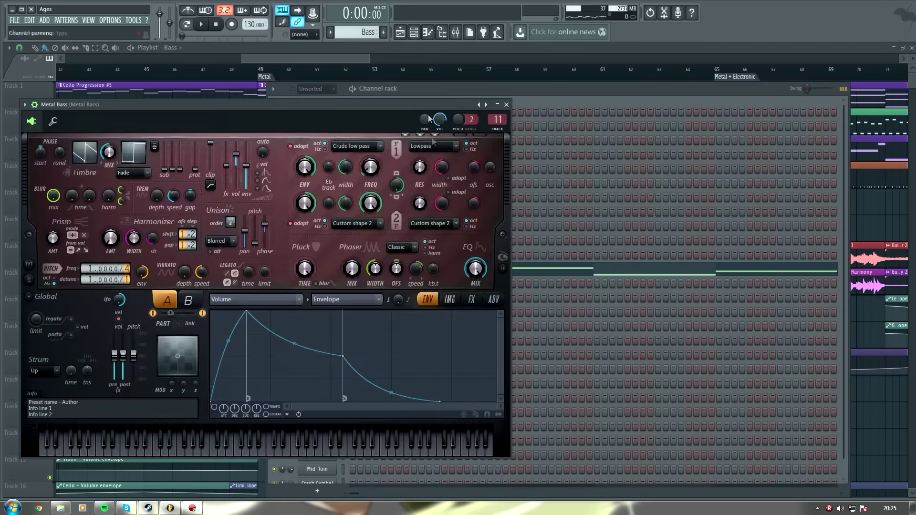
left_click_drag(349, 108, 387, 123)
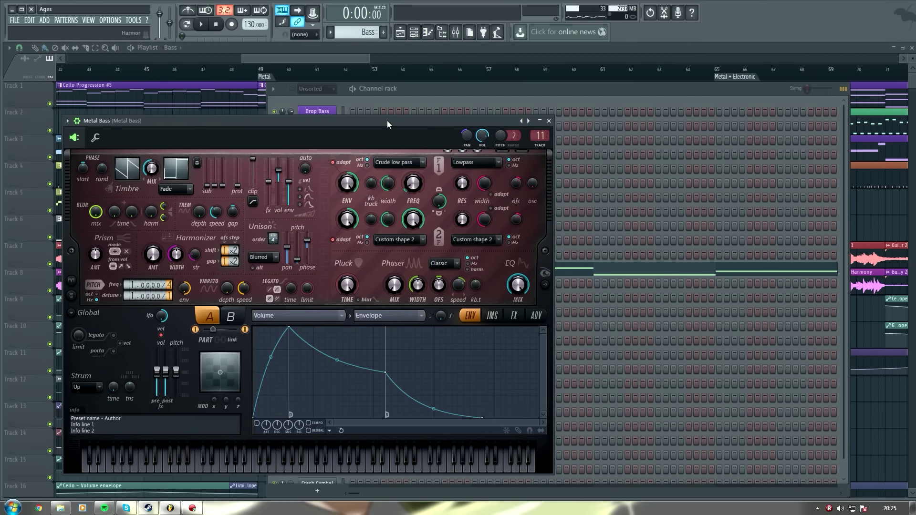
left_click_drag(451, 123, 573, 83)
left_click(460, 275)
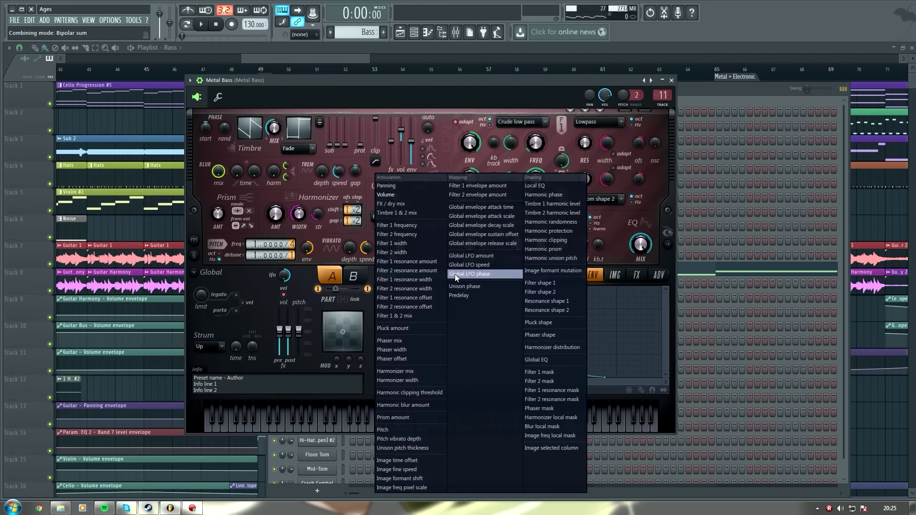
left_click(462, 104)
Compare the settings of parts A and B in the Metal Bass patch and show the plugin's spectrum display
left_click(352, 274)
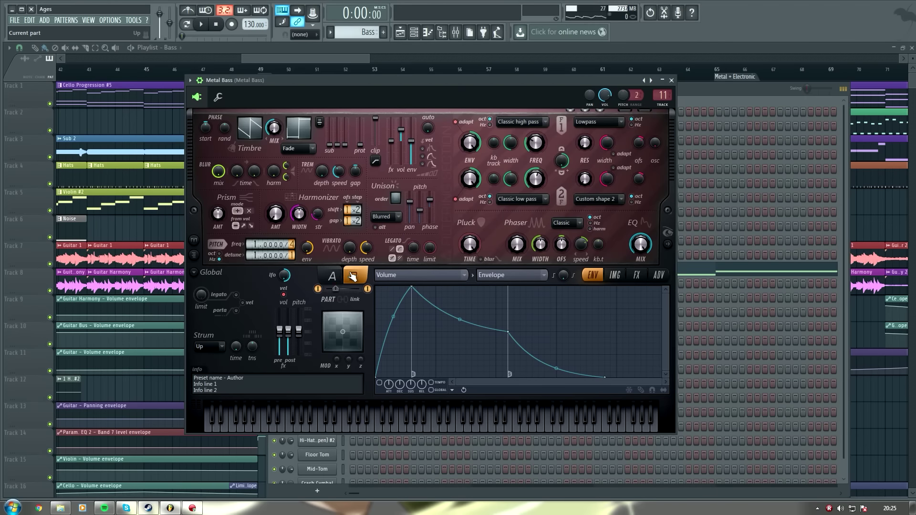
left_click(332, 277)
left_click(338, 278)
left_click(338, 277)
left_click(338, 278)
left_click(338, 277)
left_click(338, 277)
left_click(338, 277)
left_click(668, 244)
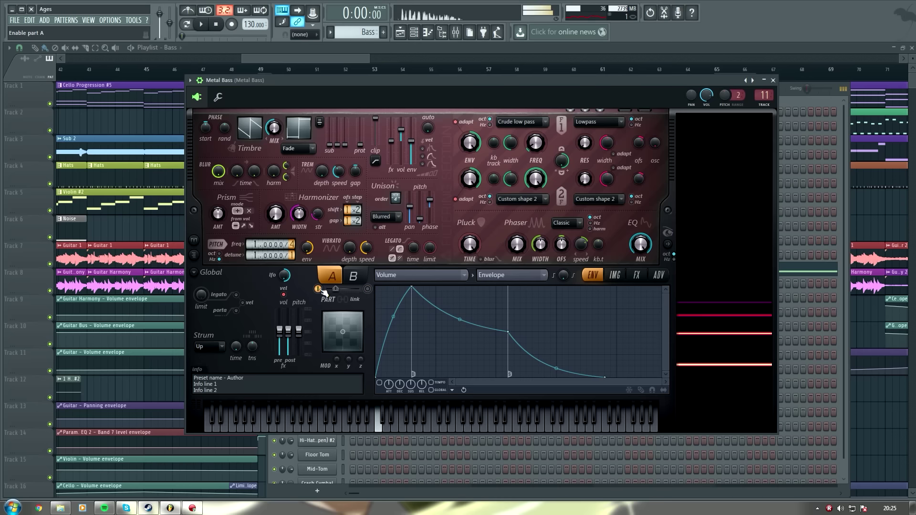
Audition part A of the Metal Bass patch by itself with test notes after briefly comparing it with part B
left_click(352, 280)
left_click(367, 288)
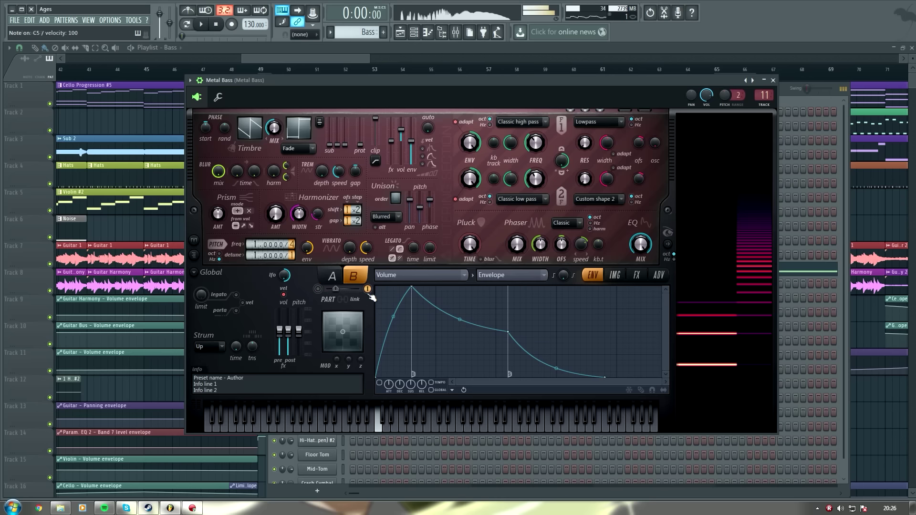
left_click(368, 288)
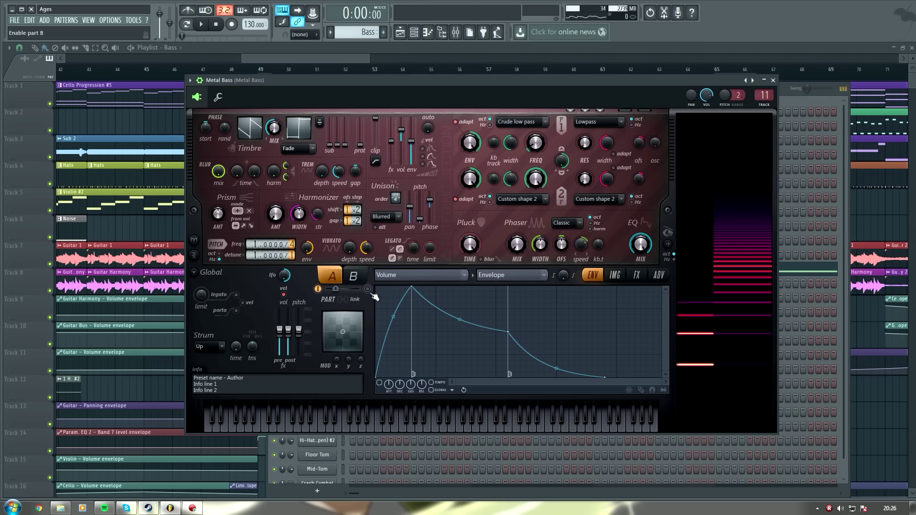
key("z")
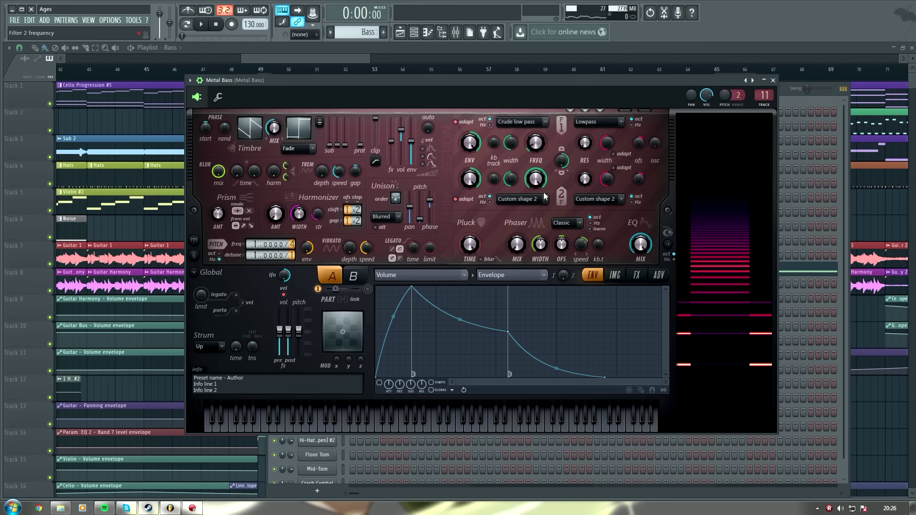
key("z")
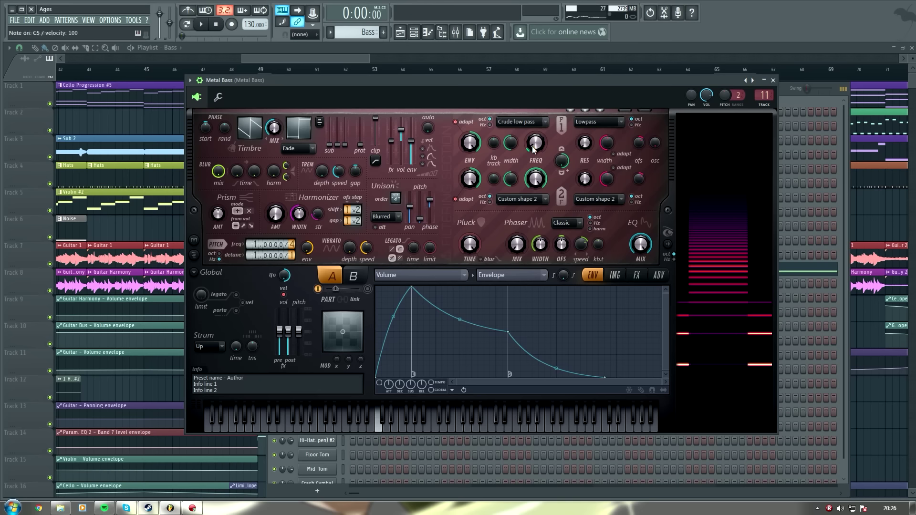
key("z")
key("b")
key("z")
Enable only part B of the Metal Bass patch and play a series of test notes through it
left_click(367, 289)
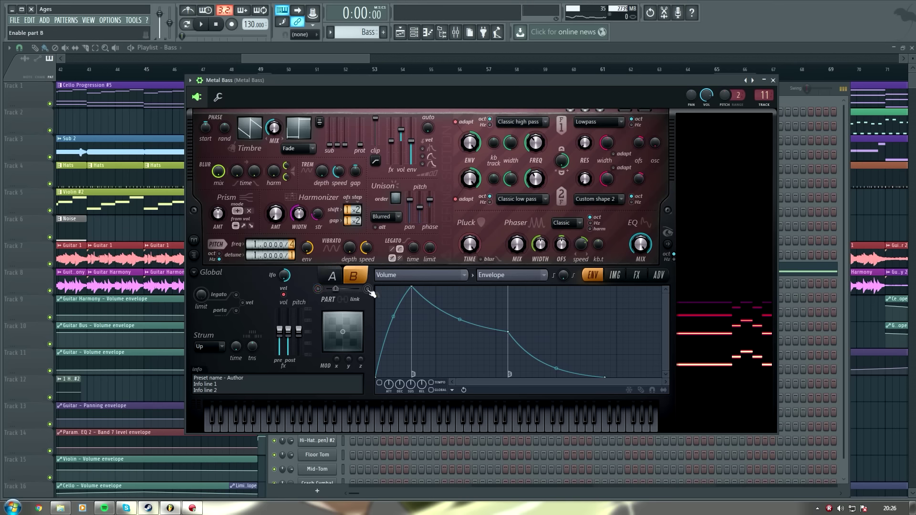
key("z")
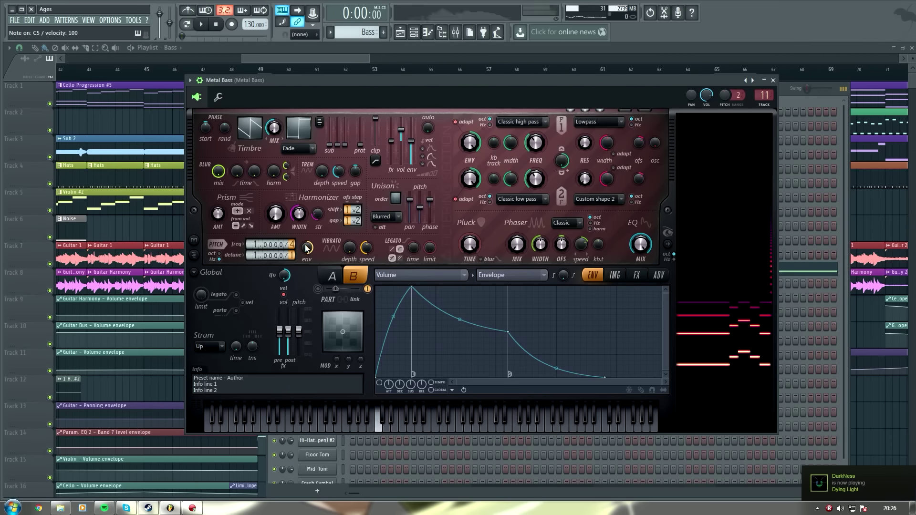
key("3")
key("r")
key("3")
key("q")
key("z")
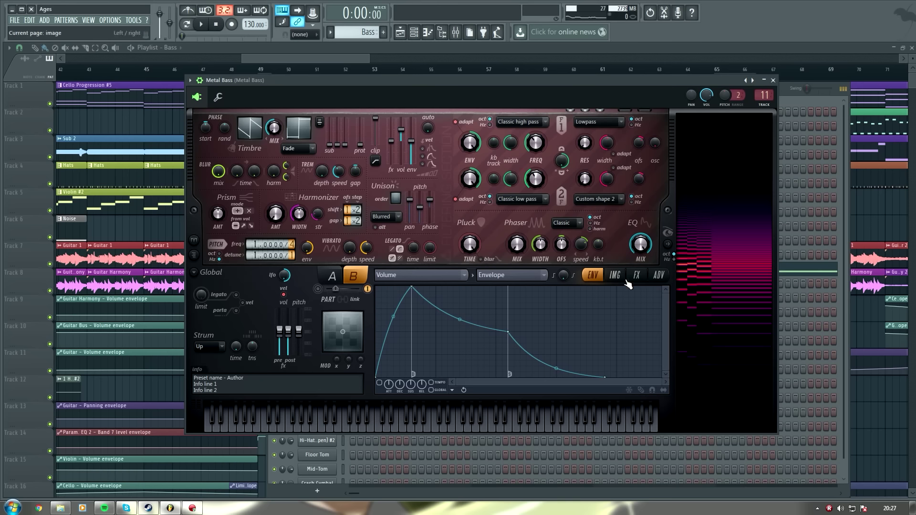
Re-enable part A alongside part B, show the patch's effects page and play test notes
left_click(332, 276)
left_click(325, 292)
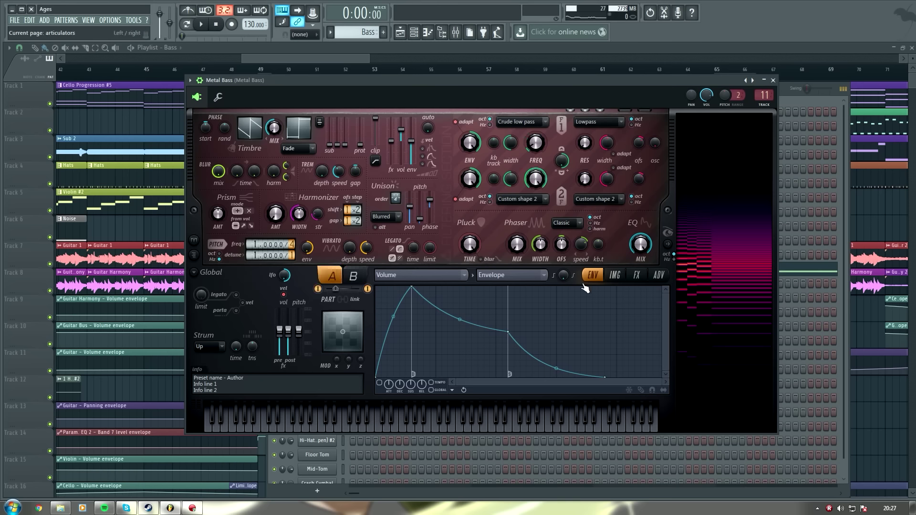
left_click(630, 279)
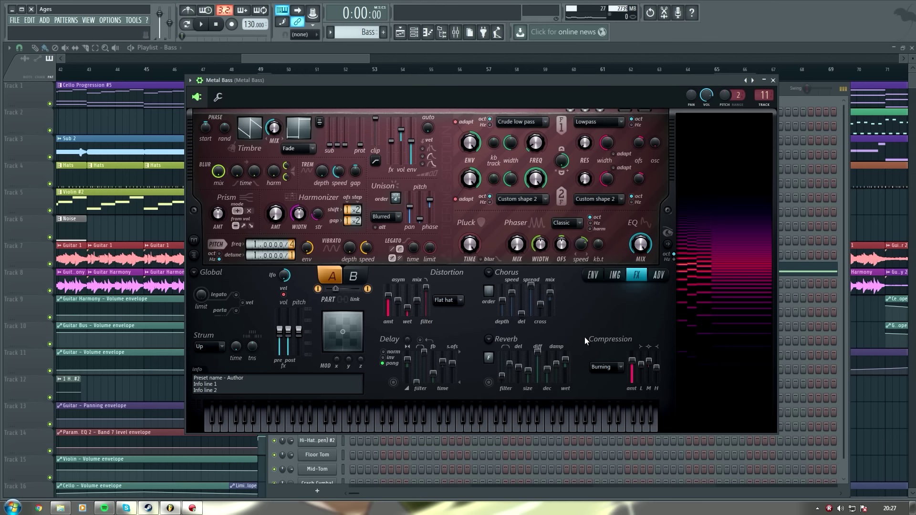
key("z")
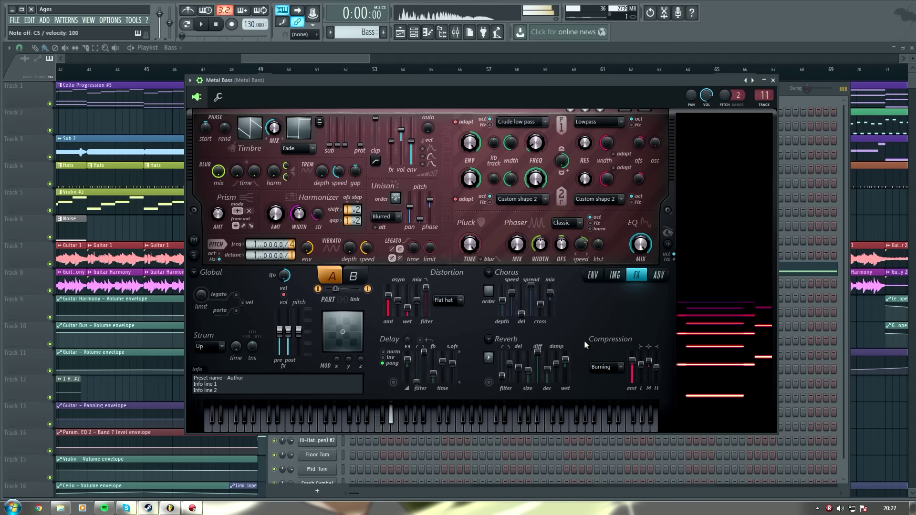
Play a few more test notes through the Metal Bass patch, then close it and the channel rack
key("j")
key("2")
key("3")
key("2")
key("Escape")
key("Escape")
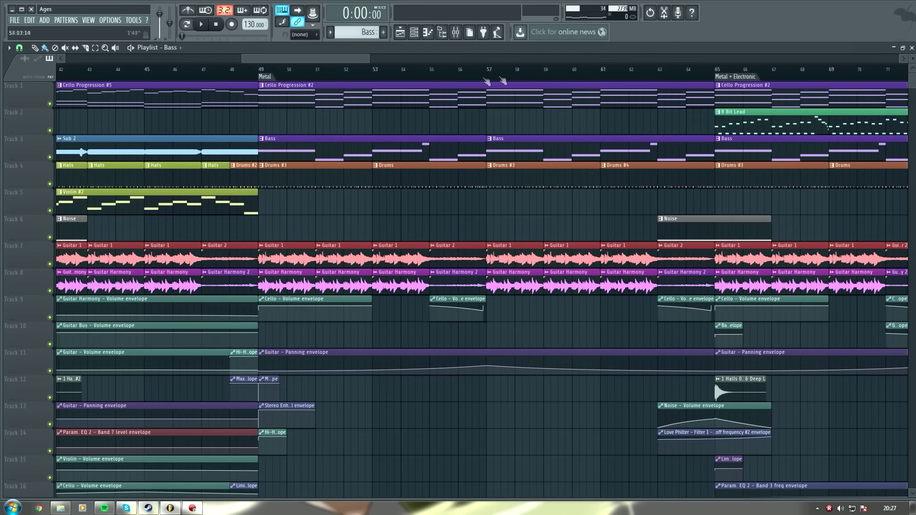
Play the Metal + Electronic section from bar 65 with guitar tracks 7 and 8 muted, then stop and unmute both tracks
left_click(717, 72)
left_click(716, 70)
key("space")
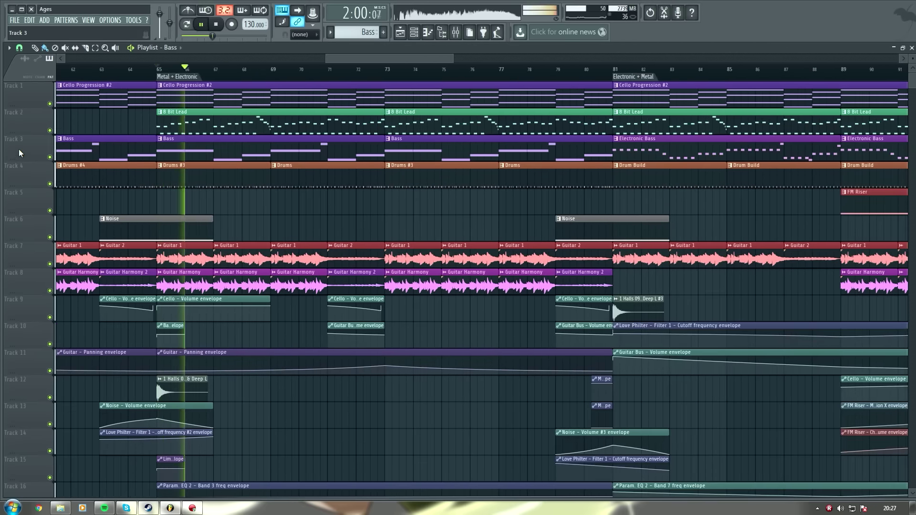
left_click(50, 264)
left_click(49, 290)
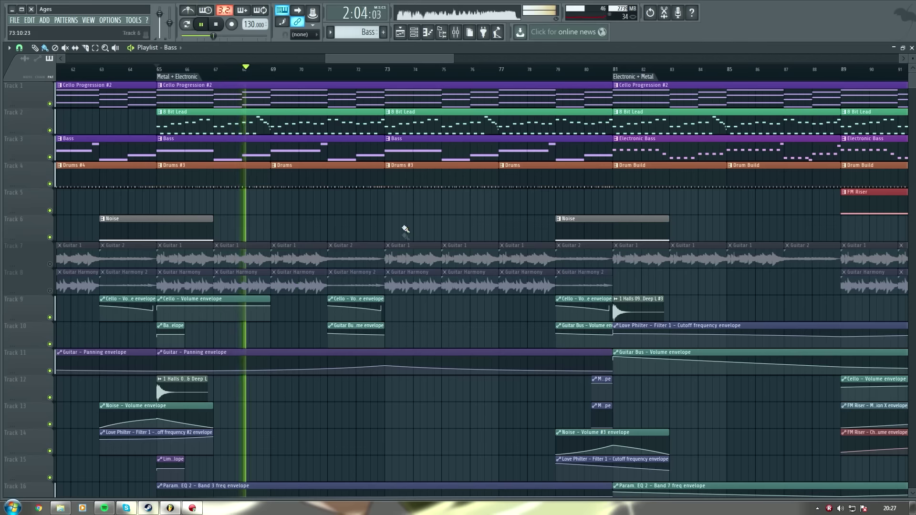
key("space")
left_click(49, 263)
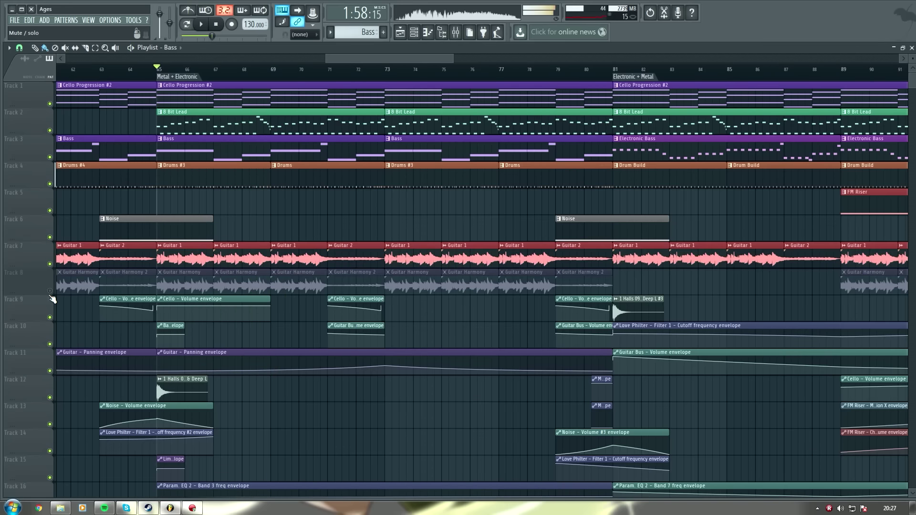
left_click(50, 291)
Open the 8 bit Lead channel's Serum patch from the channel rack and reposition its window
left_click(414, 32)
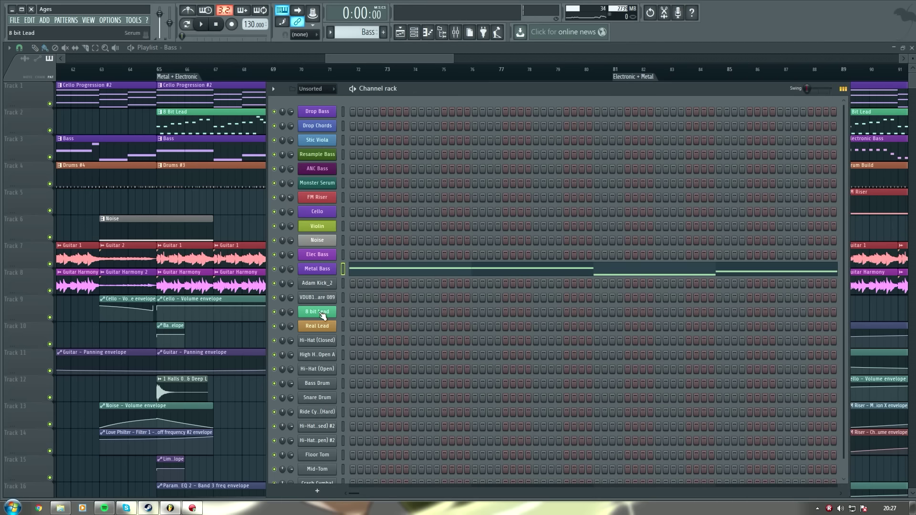
left_click(320, 312)
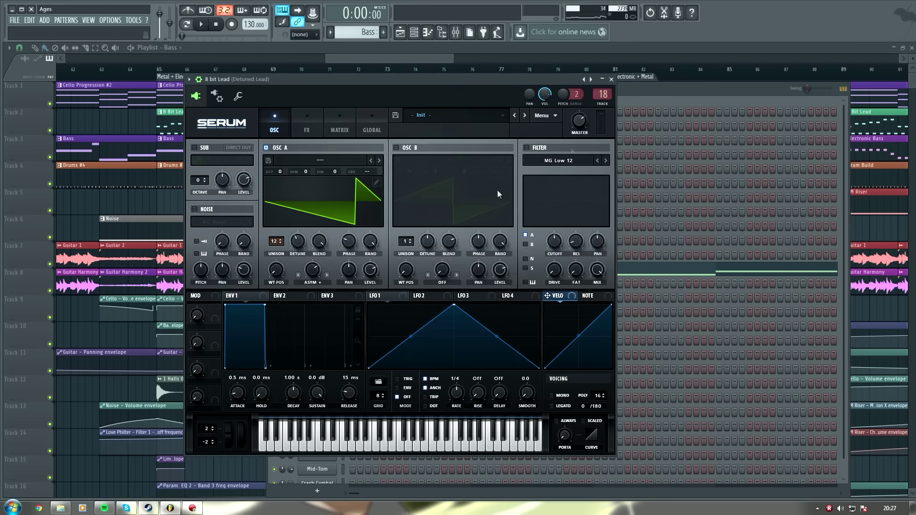
left_click_drag(534, 84, 580, 87)
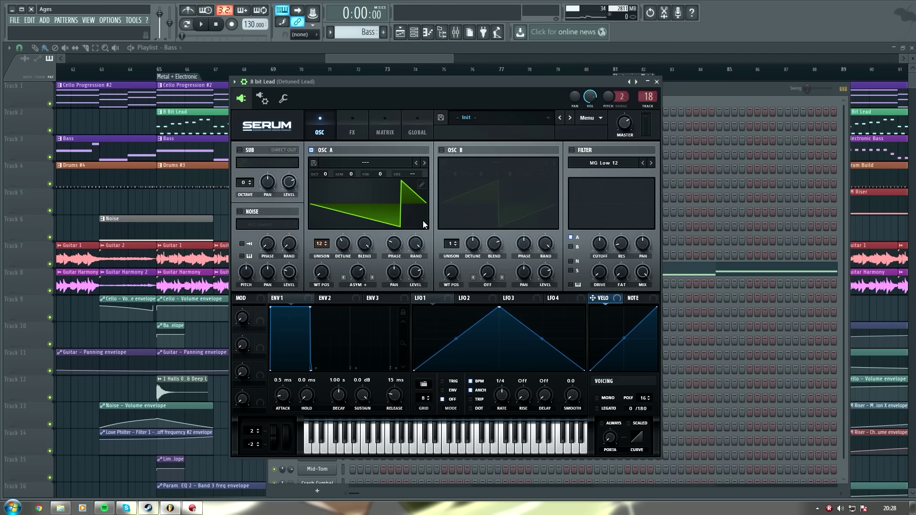
Set oscillator A's phase to 81 and unison blend to 100, inspecting its waveform in the wavetable editor in between
mouse_move(393, 245)
left_mouse_down()
mouse_move(393, 257)
mouse_move(392, 249)
left_mouse_up()
left_click(425, 184)
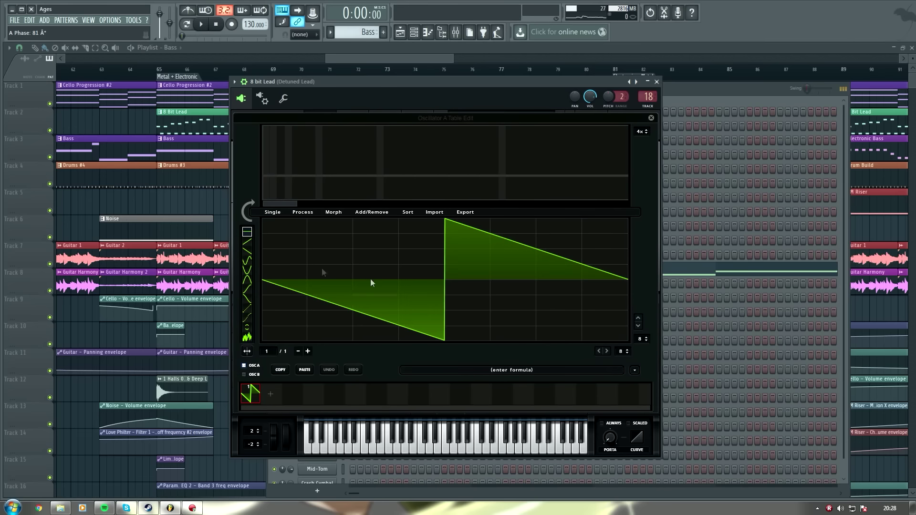
left_click(652, 118)
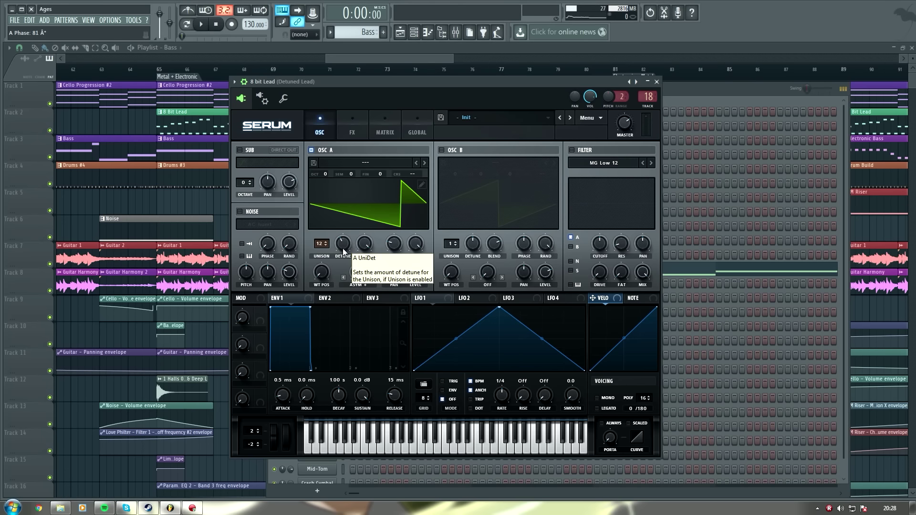
left_click_drag(366, 248, 367, 227)
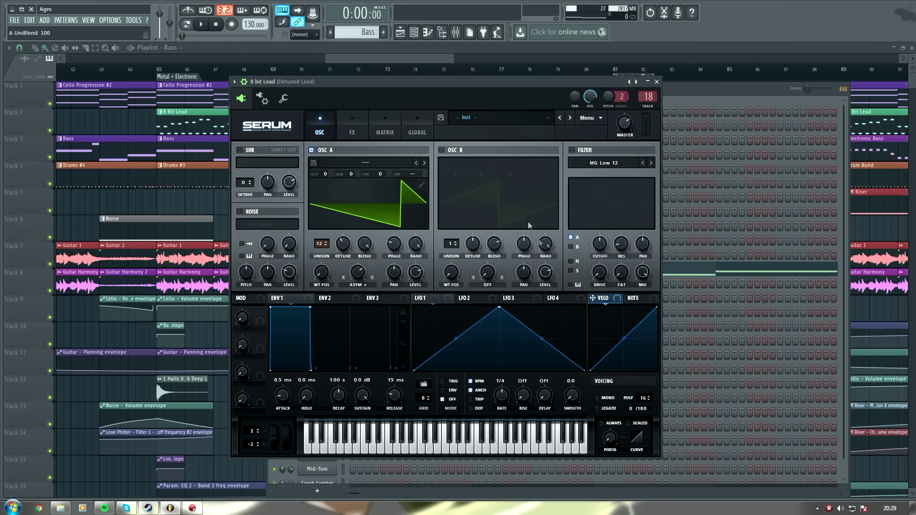
Review the 8 bit Lead patch's effects page, return to its oscillators and close the patch
left_click(353, 129)
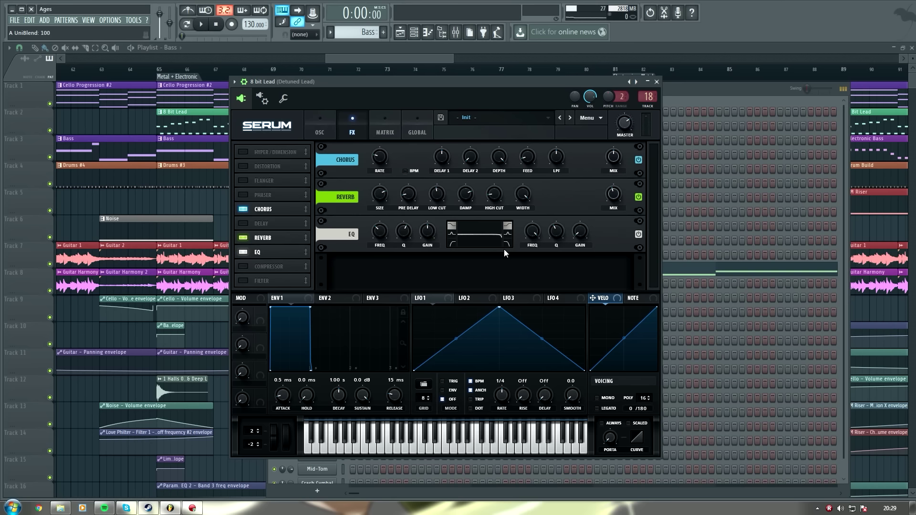
left_click(328, 125)
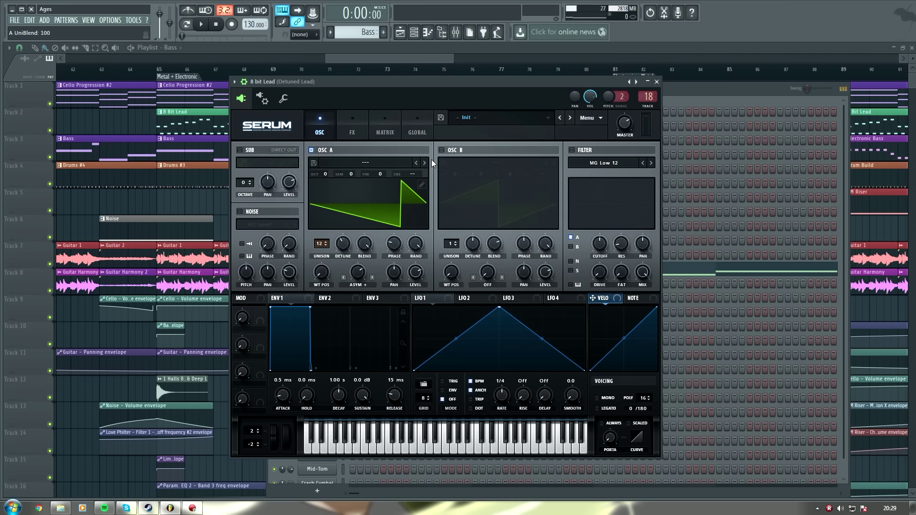
left_click(656, 82)
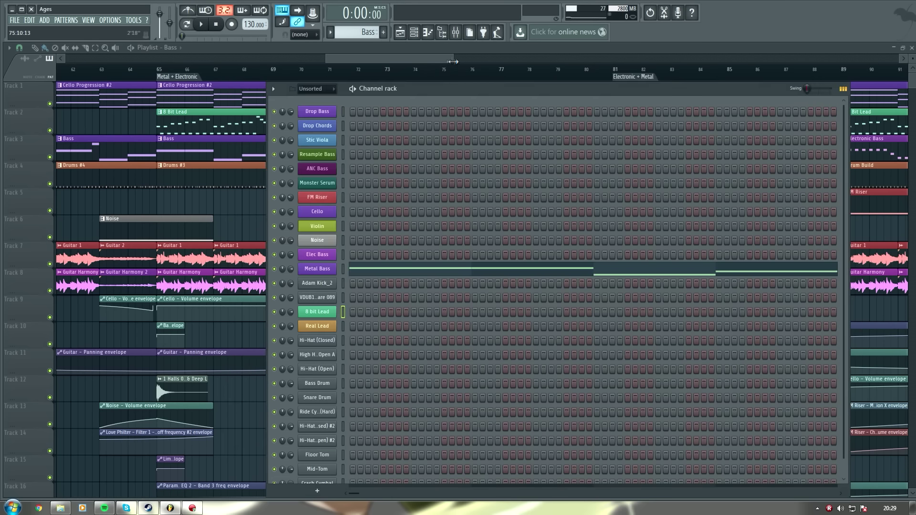
Play the Electronic + Metal section from bar 81, then stop and place the playhead at bar 89
left_click(486, 70)
scroll(520, 73, "down", 3)
left_click(564, 70)
key("space")
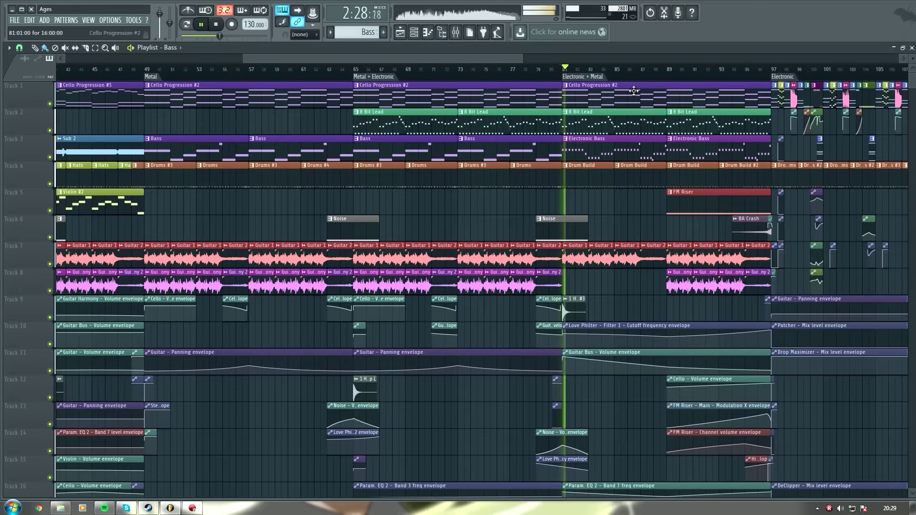
scroll(554, 84, "right", 3)
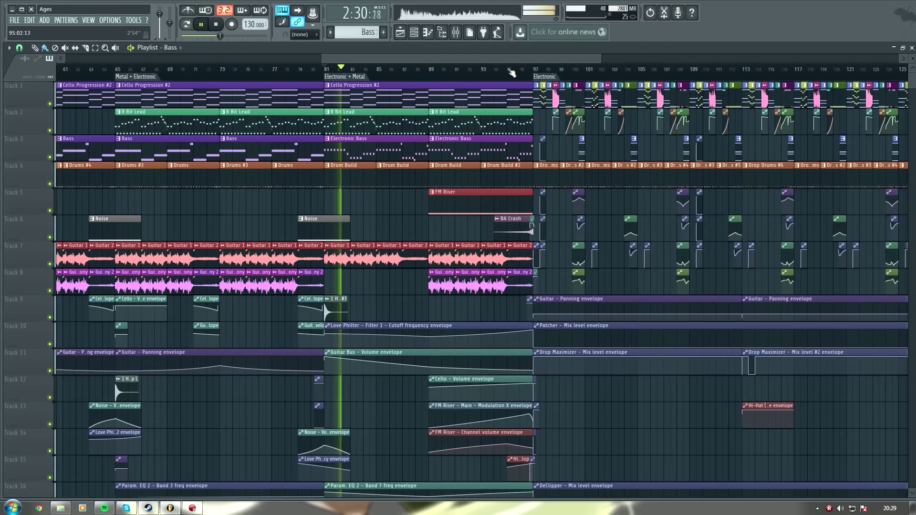
scroll(520, 72, "up", 2)
scroll(521, 74, "up", 3)
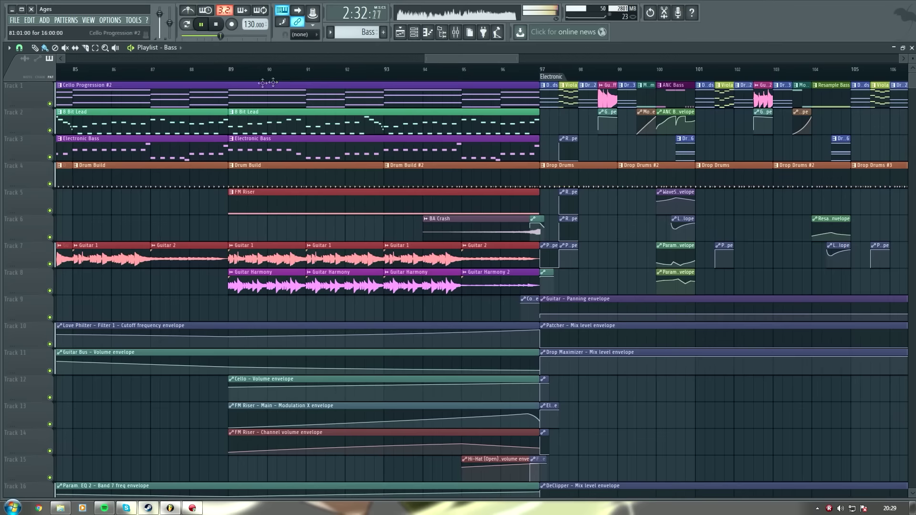
key("space")
left_click(231, 70)
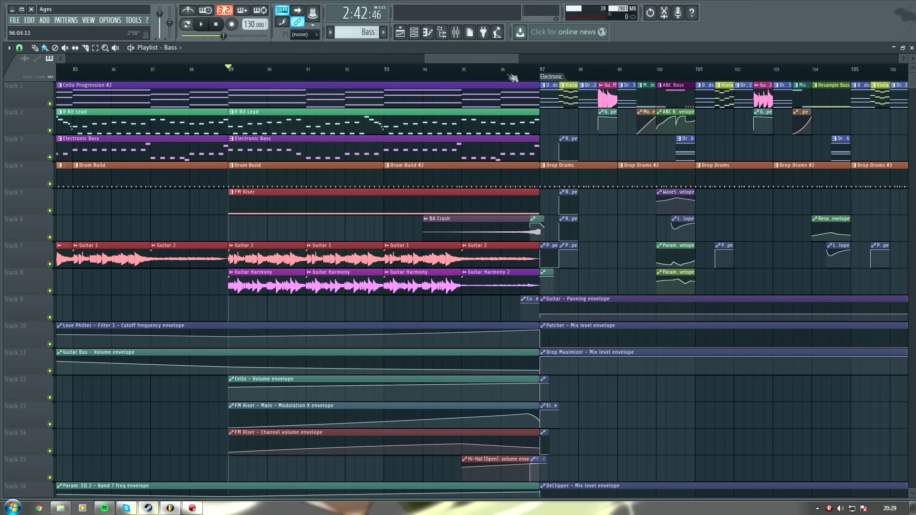
Play the Electronic section from bar 97 and stop playback
left_click(542, 71)
scroll(542, 74, "up", 3)
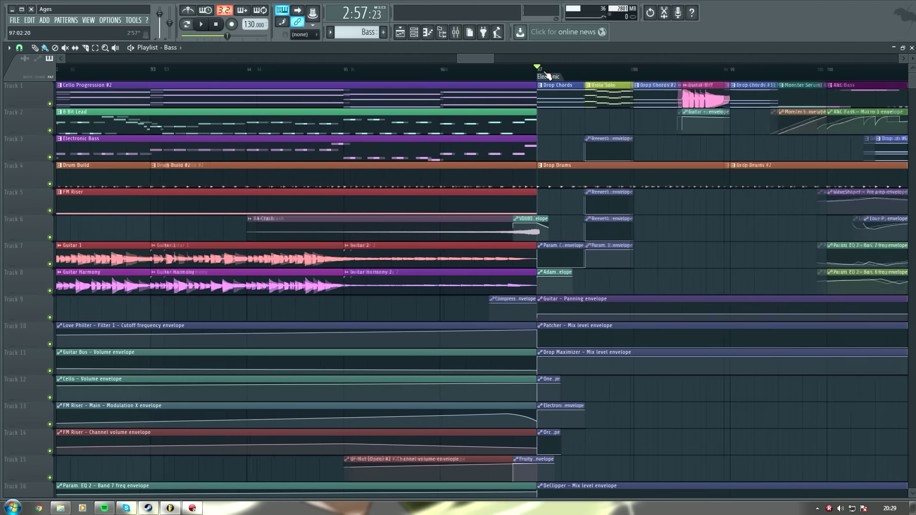
left_click_drag(711, 230, 379, 334)
key("space")
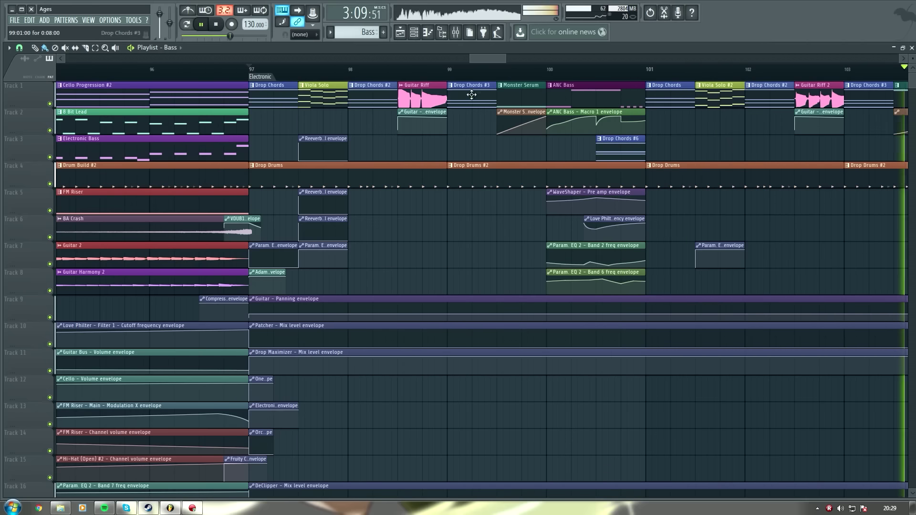
scroll(505, 81, "down", 3)
key("space")
left_click(217, 24)
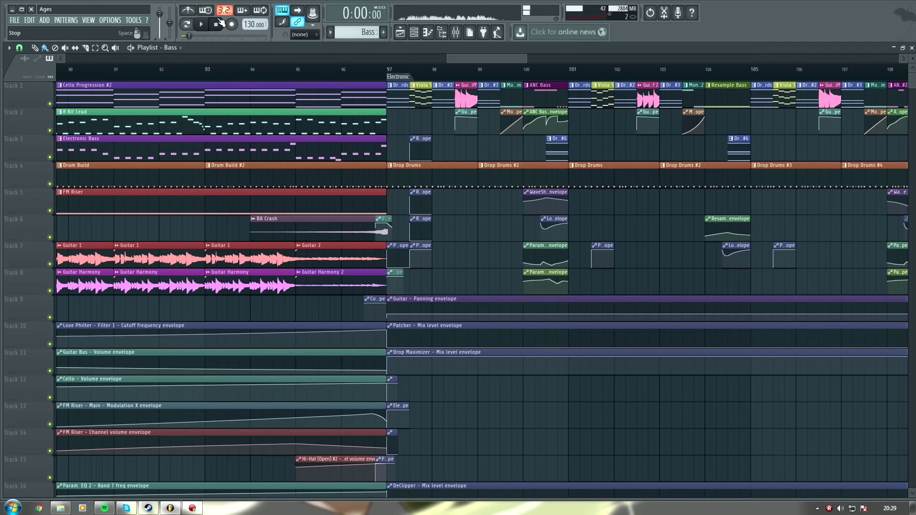
Select the time range of the first Drop Chords clip at bar 97, audition it and show the channel rack
scroll(408, 72, "up", 3)
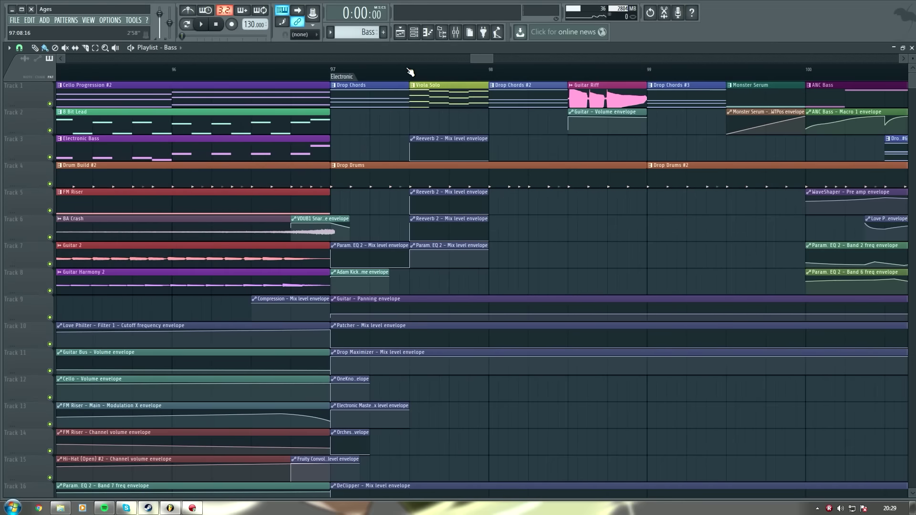
left_click(415, 33)
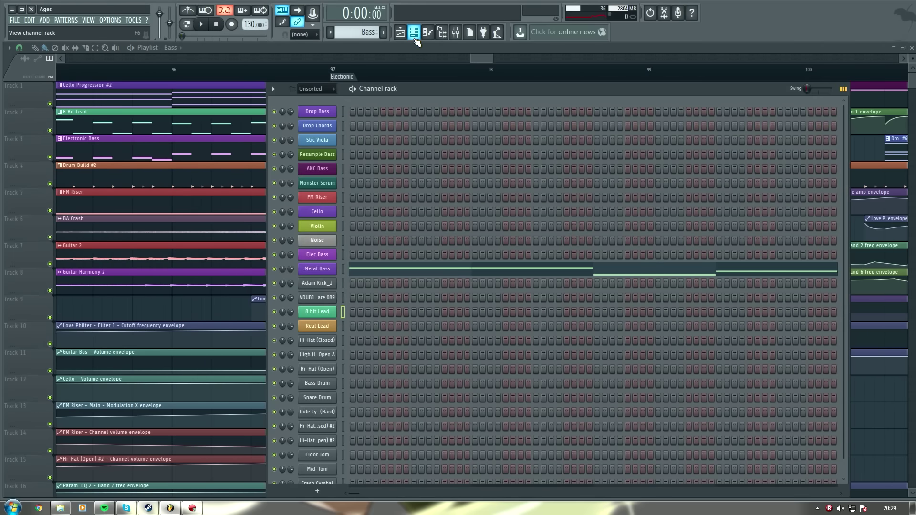
left_click(414, 34)
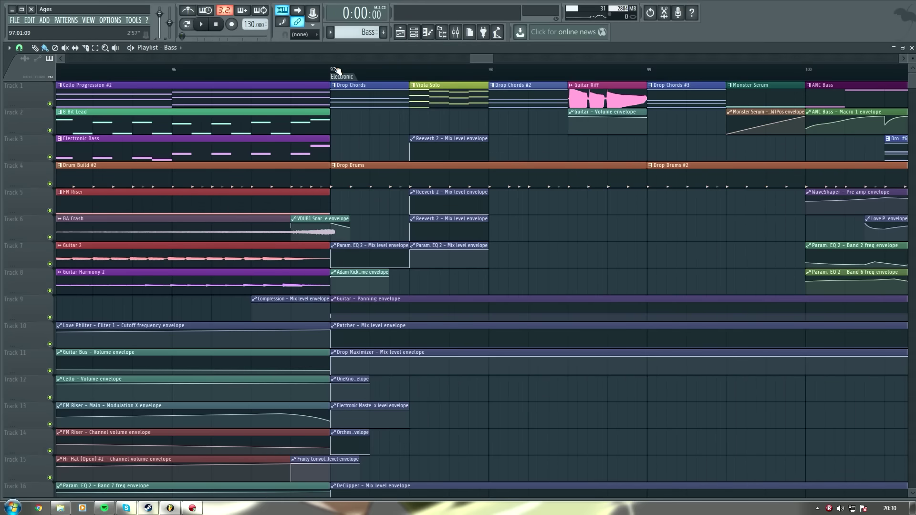
left_click_drag(332, 67, 405, 81)
key("space")
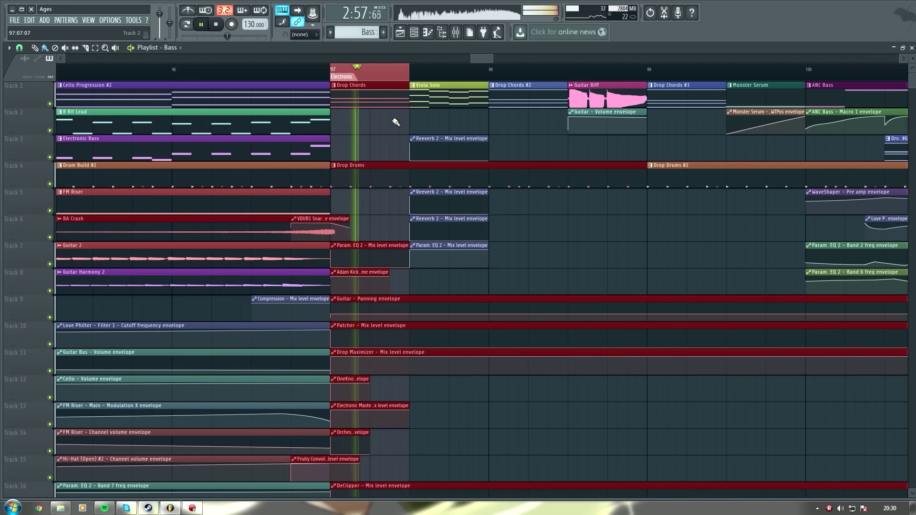
left_click(414, 33)
left_click(414, 33)
left_click(415, 33)
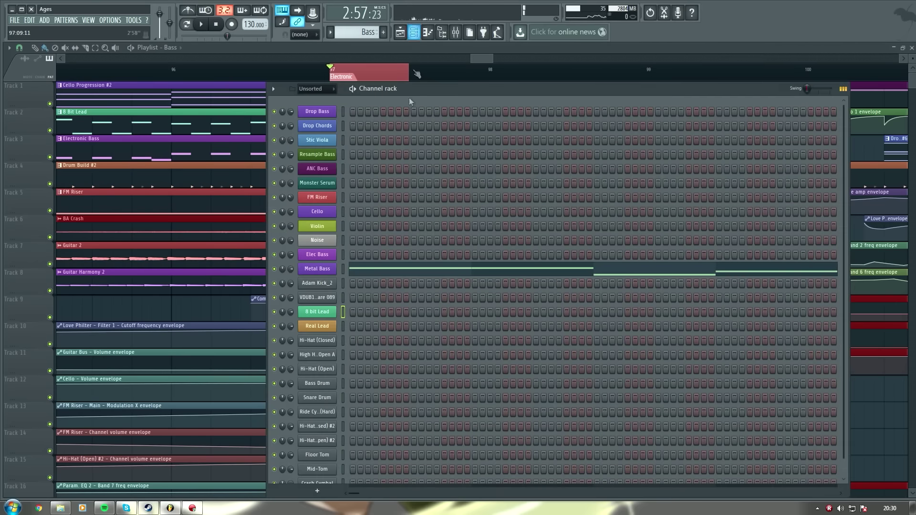
Examine the Drop Bass notes of the Drop Chords pattern in the piano roll and return to the channel rack
left_click(491, 57)
double_click(399, 98)
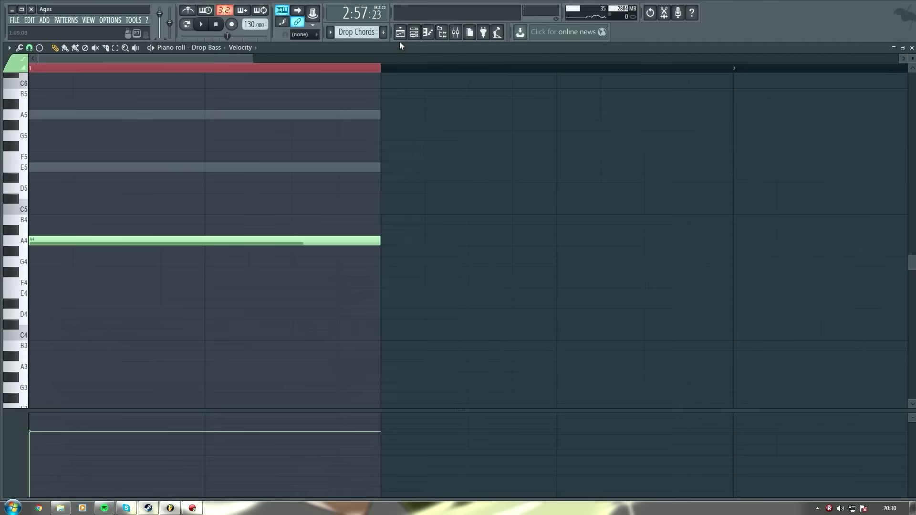
left_click(401, 32)
left_click(414, 33)
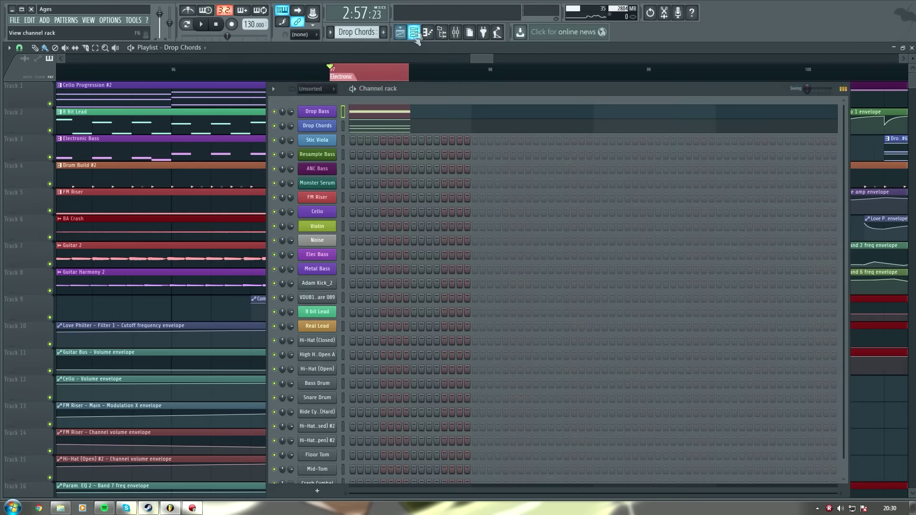
left_click(391, 115)
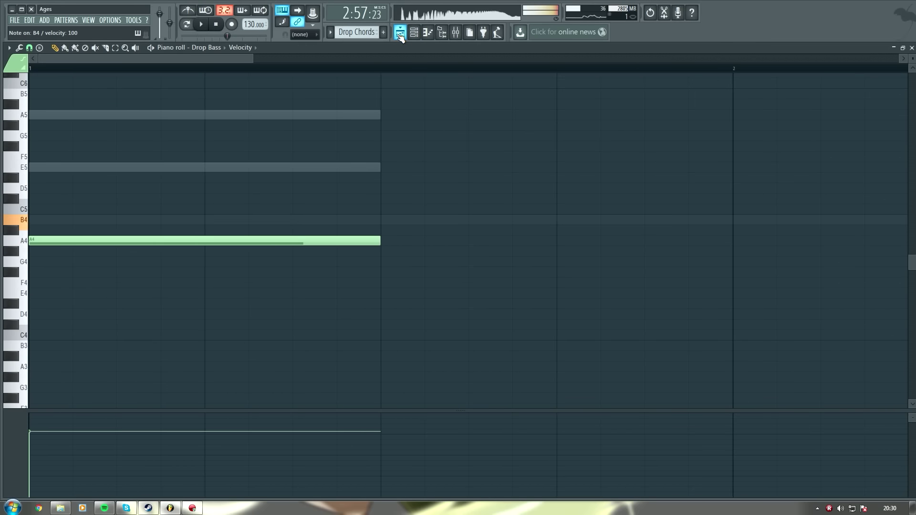
left_click(402, 37)
left_click(415, 34)
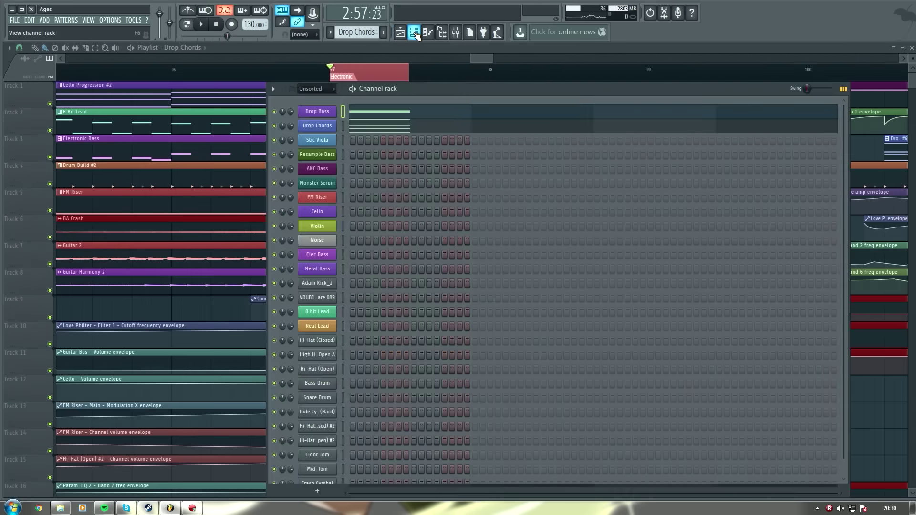
Open the Drop Bass patch, reposition its window and show the plugin's spectrum display
left_click(317, 111)
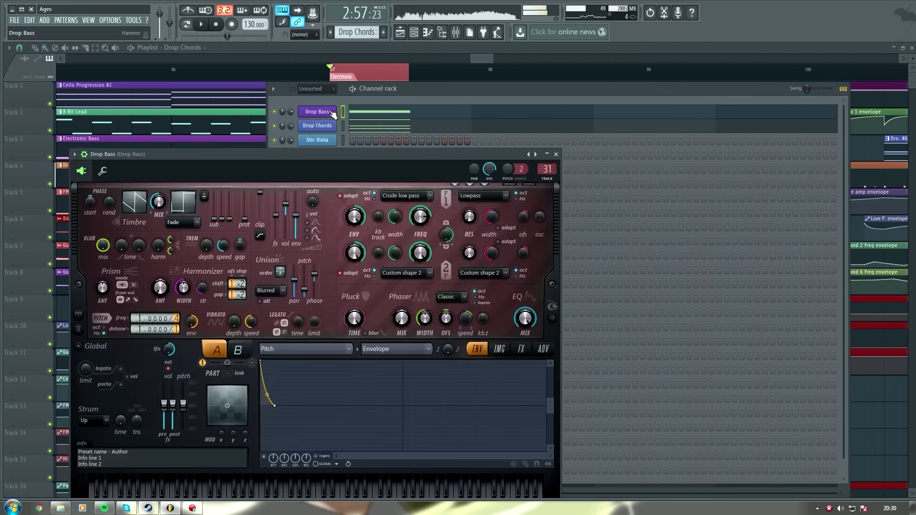
left_click_drag(391, 154, 536, 84)
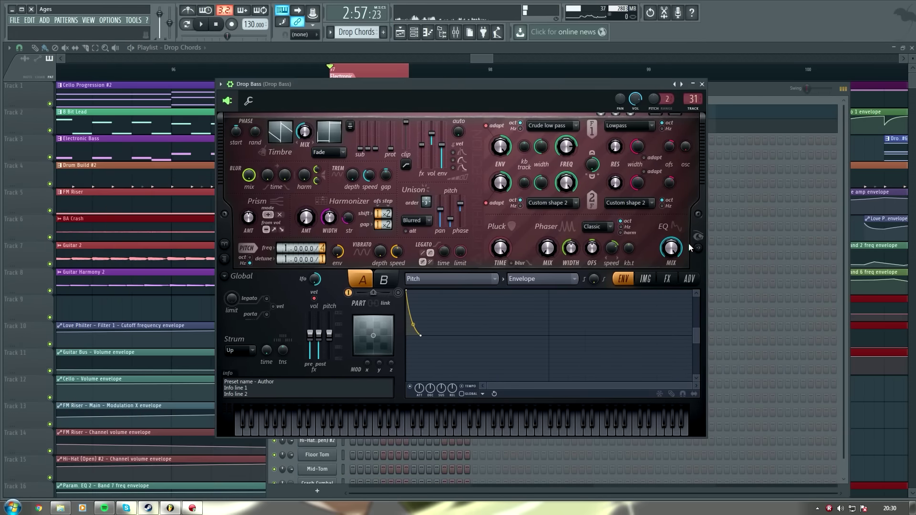
left_click(699, 249)
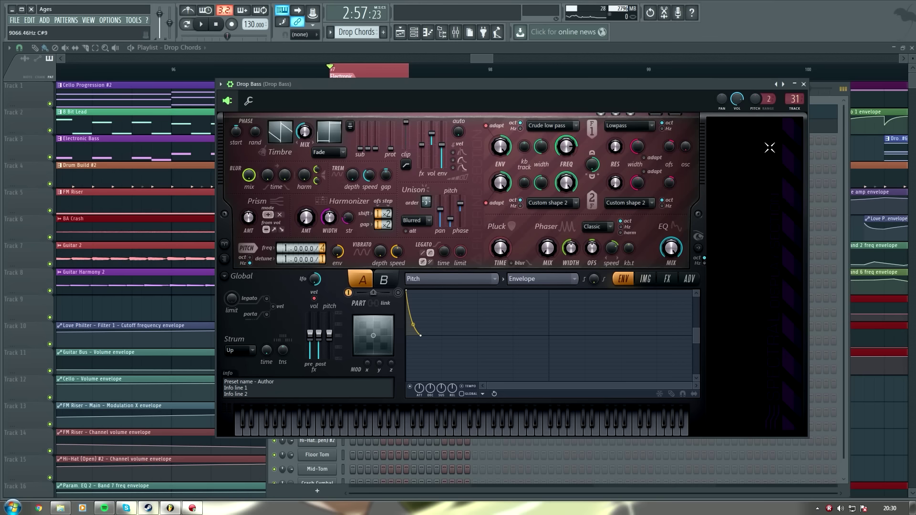
Play test notes through the Drop Bass patch and show its effects page
key("c")
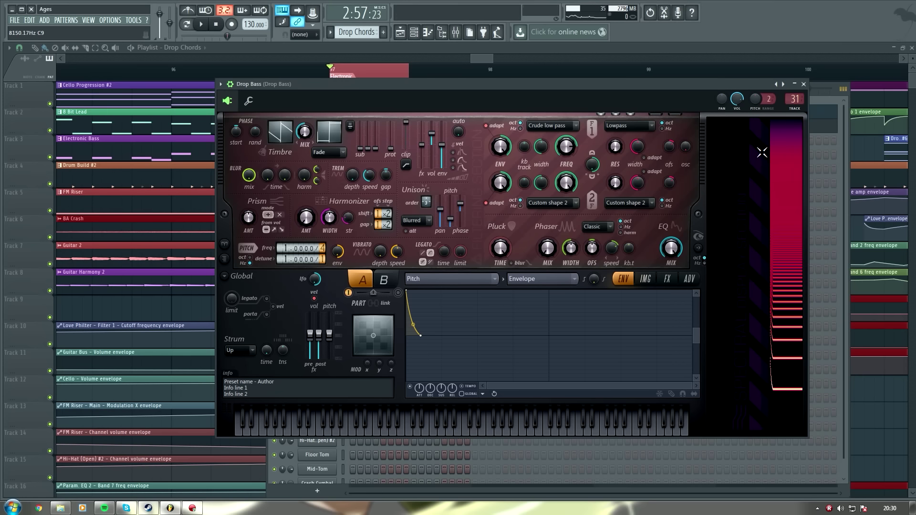
key("c")
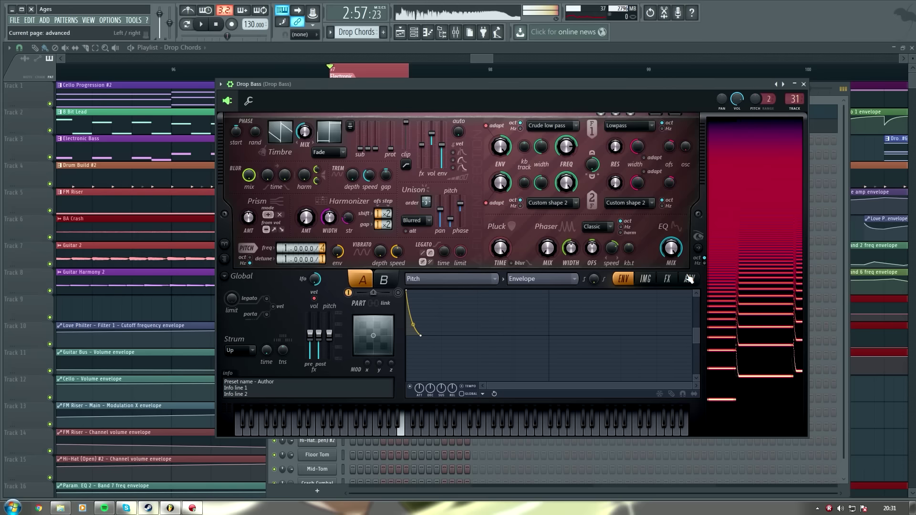
left_click(667, 279)
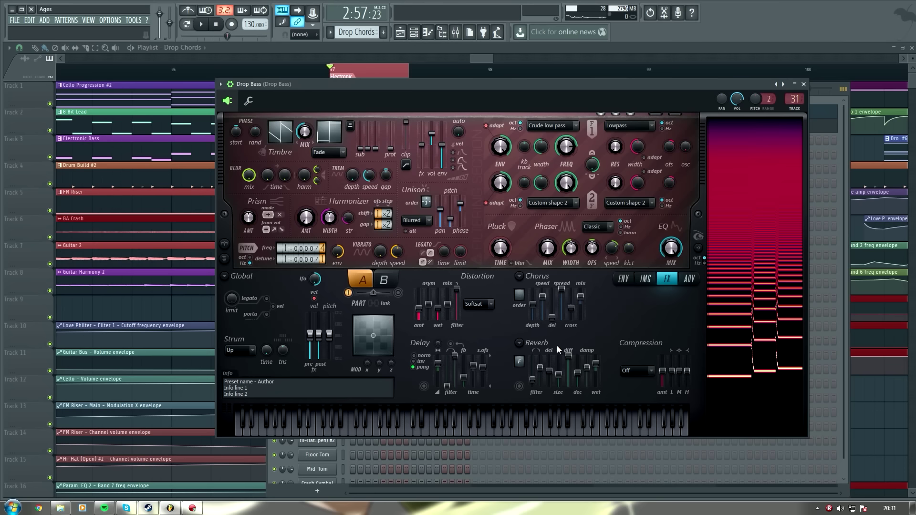
Play more test notes through the Drop Bass patch to audition its effects
key("v")
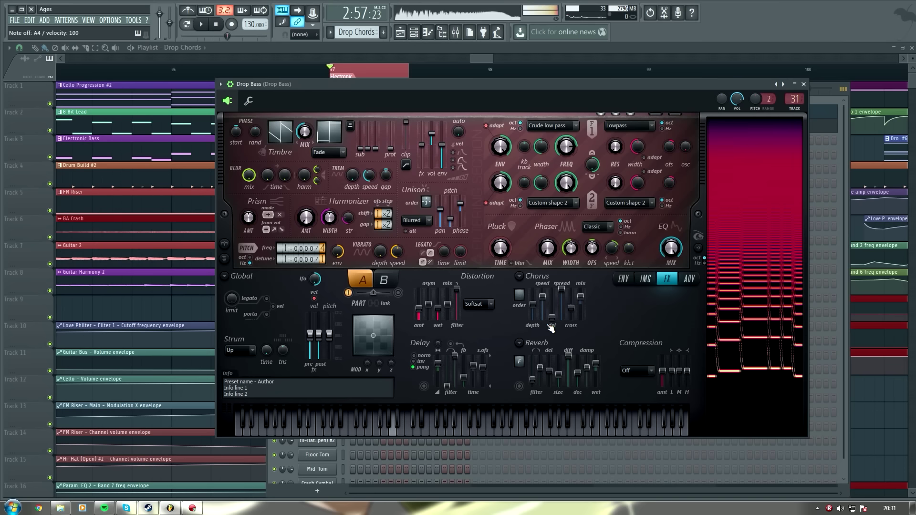
key("v")
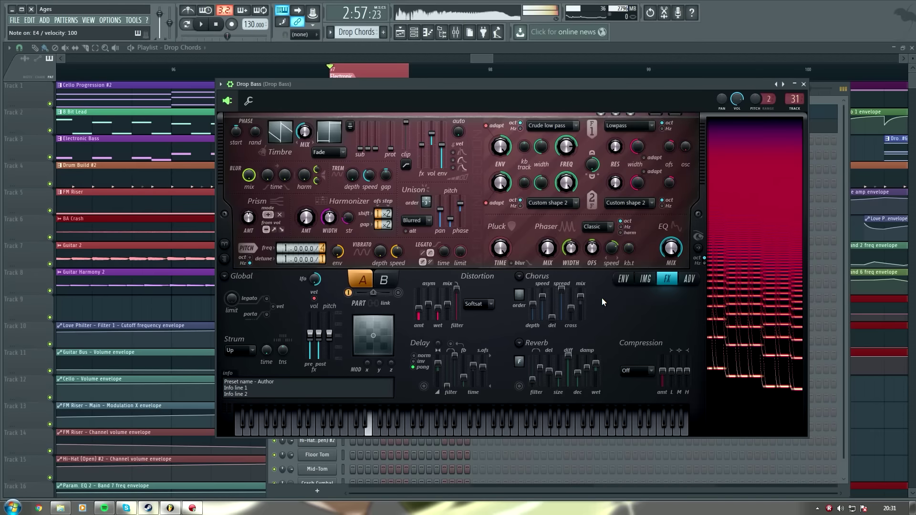
key("z")
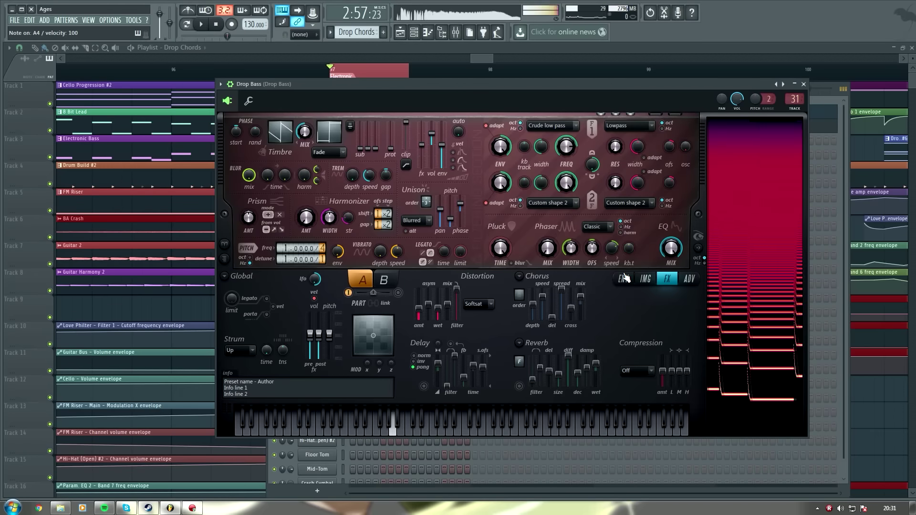
Show the Drop Bass patch's envelope page, check its list of articulation targets and examine the Pitch envelope
left_click(624, 278)
left_click(489, 280)
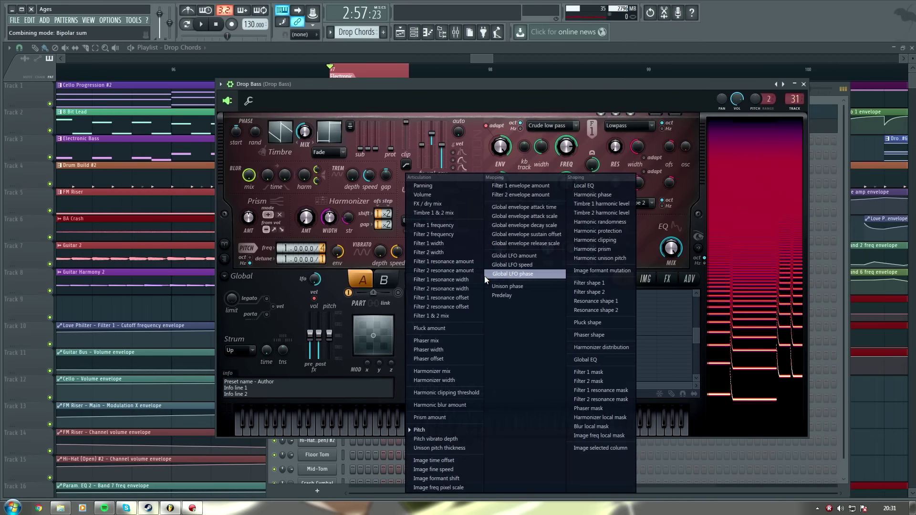
left_click(479, 88)
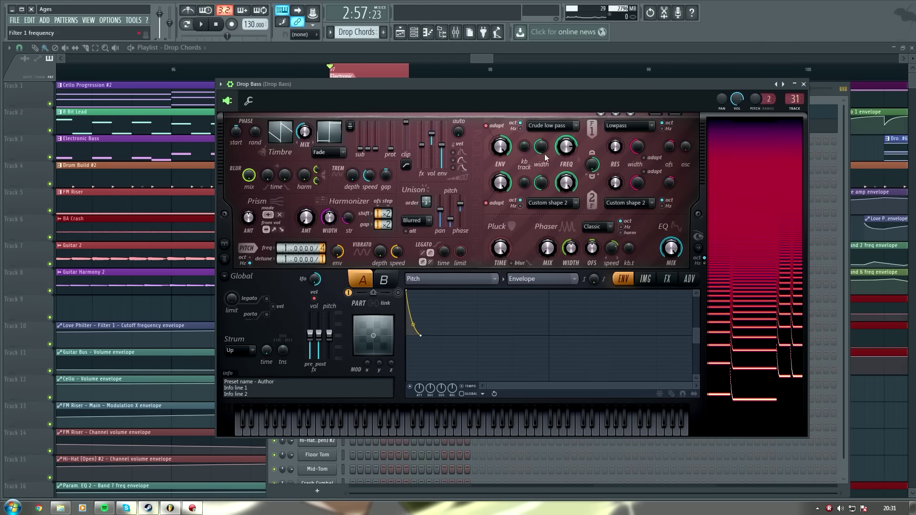
left_click(487, 279)
left_click(505, 97)
left_click_drag(695, 328, 694, 324)
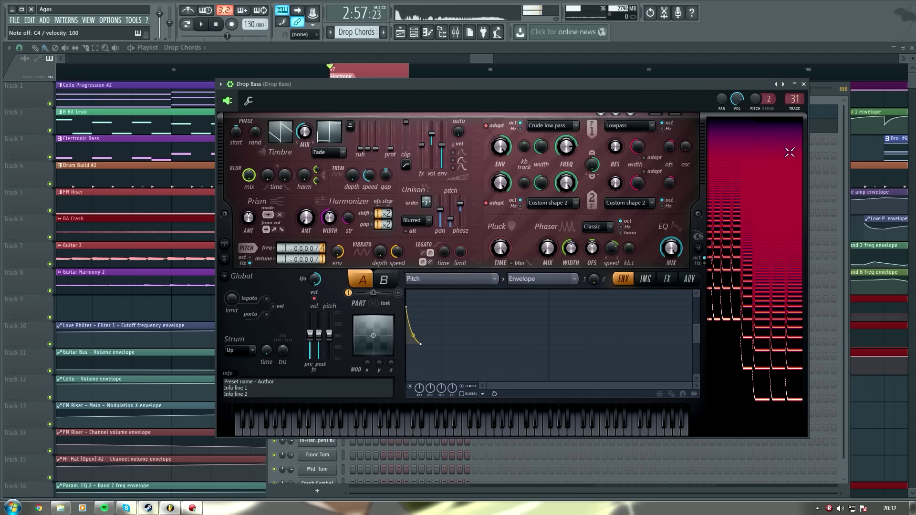
Close the Drop Bass patch, open the Drop Chords patch from the channel rack and play a test note
left_click(803, 84)
left_click(482, 57)
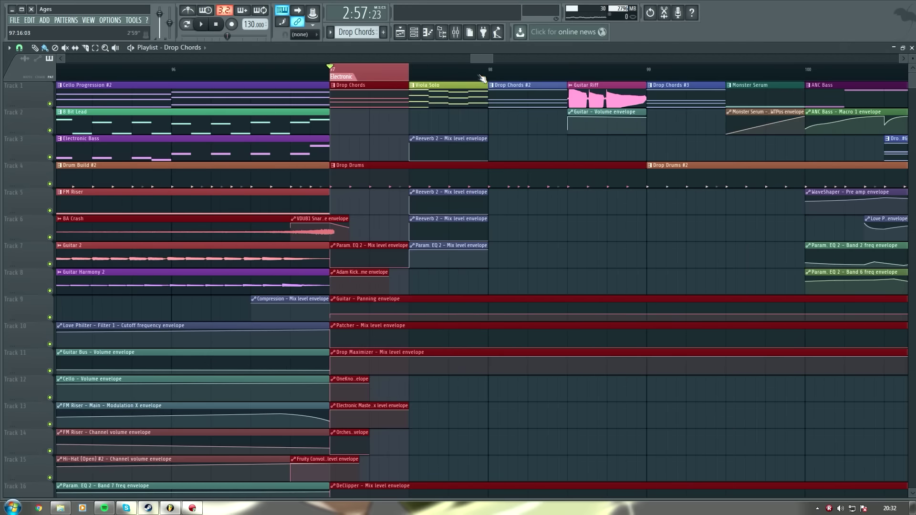
left_click(414, 32)
left_click(327, 126)
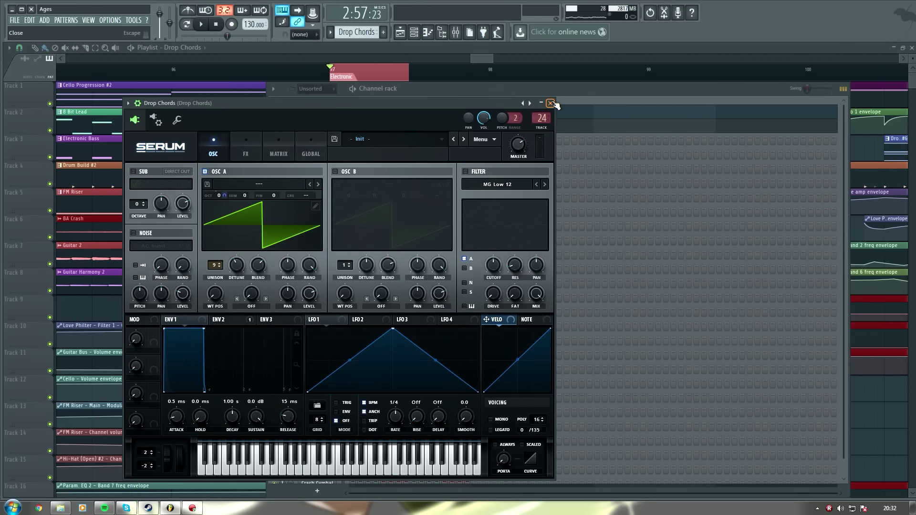
key("n")
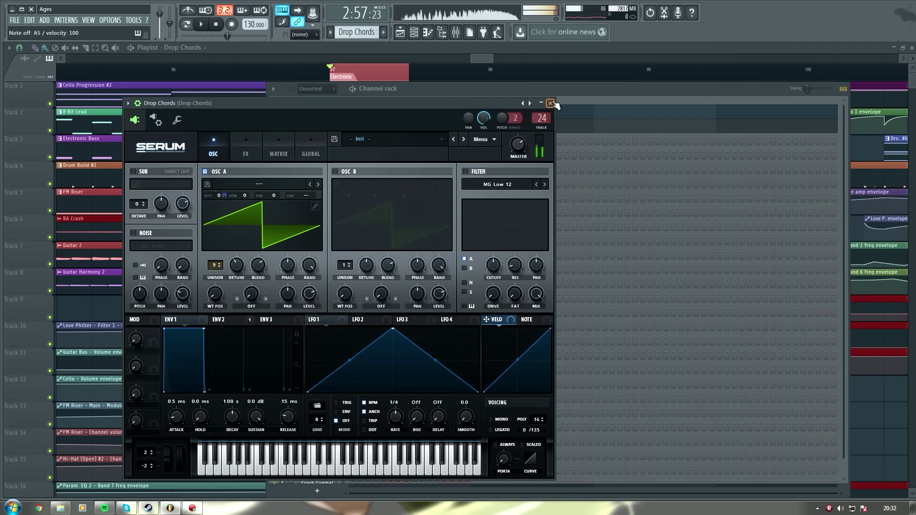
left_click(416, 37)
left_click(416, 37)
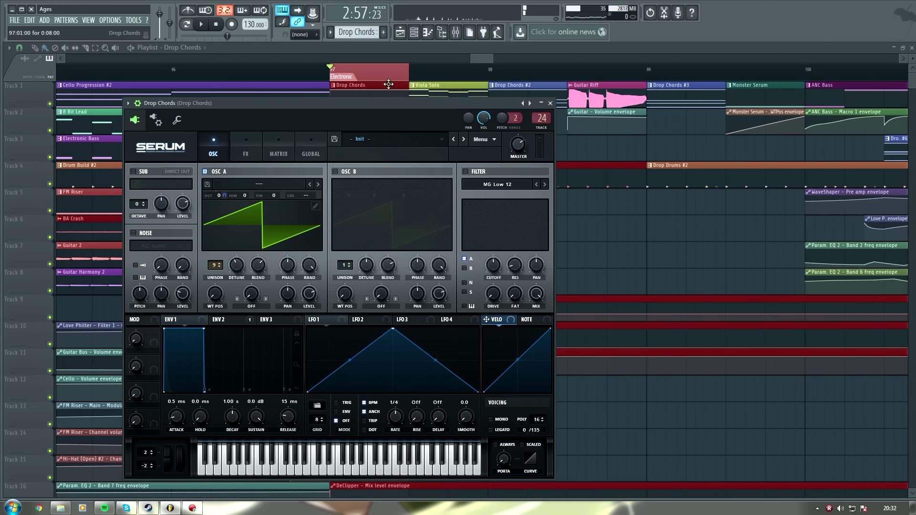
Examine the Drop Chords pattern's notes in the piano roll with test notes and return to the playlist
key("F7")
scroll(220, 252, "up", 4)
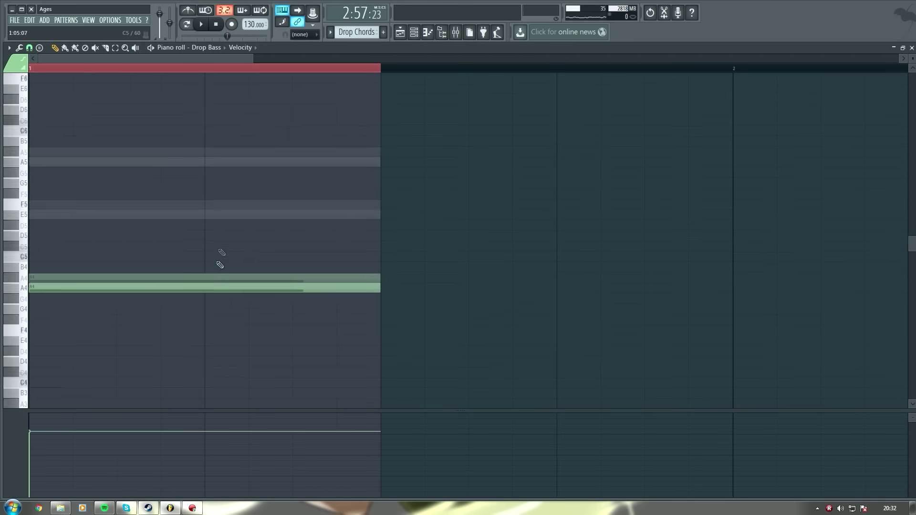
scroll(159, 352, "up", 2)
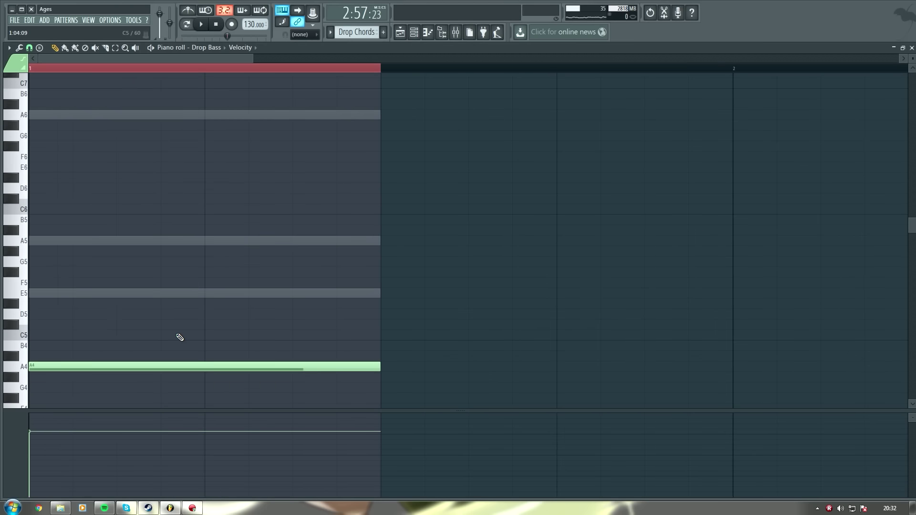
key("e")
key("y")
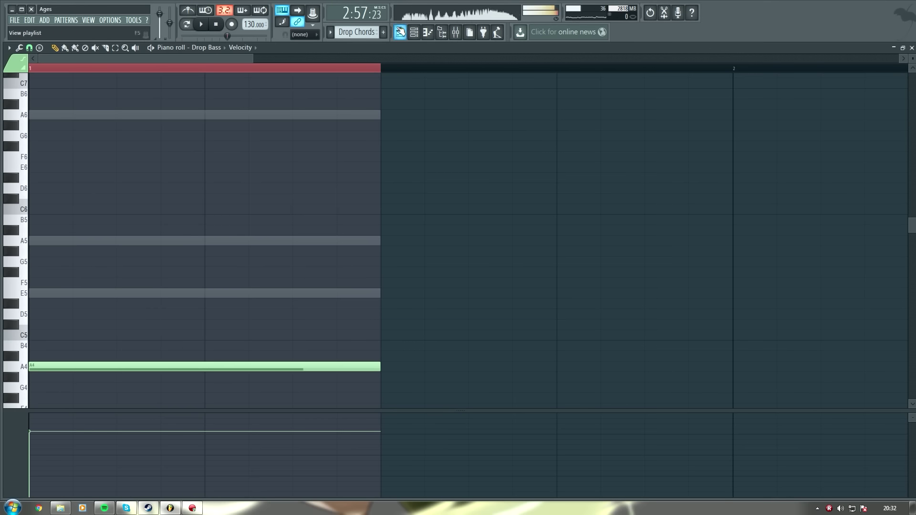
left_click(400, 32)
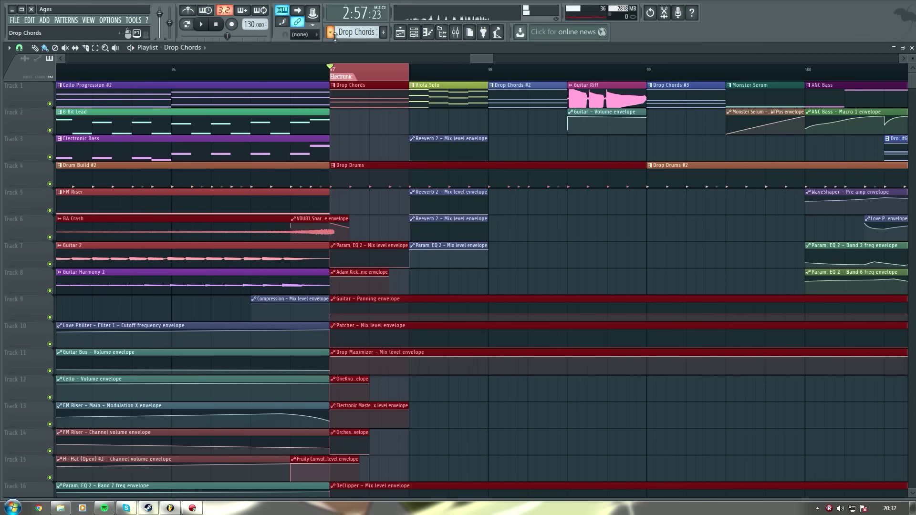
Briefly audition the selected Drop Chords range, reopen the Drop Chords patch and reposition its window
key("space")
key("space")
left_click(414, 32)
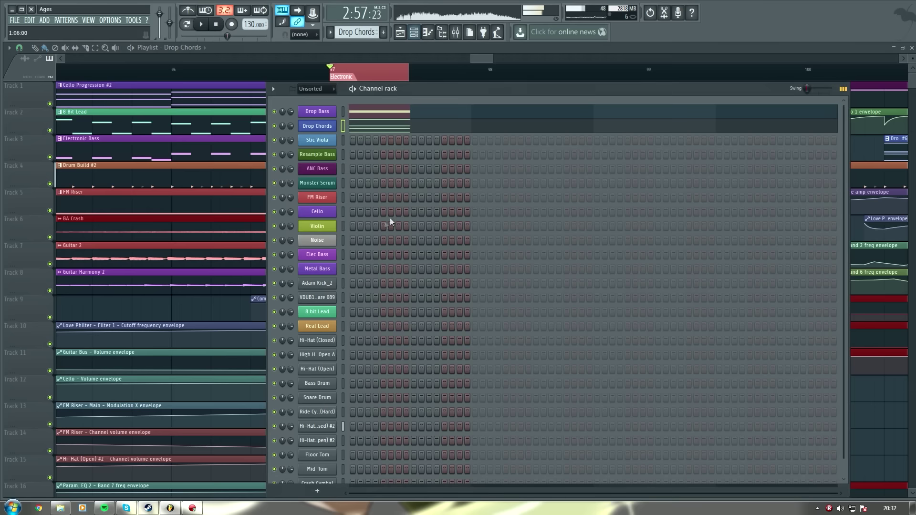
left_click(336, 127)
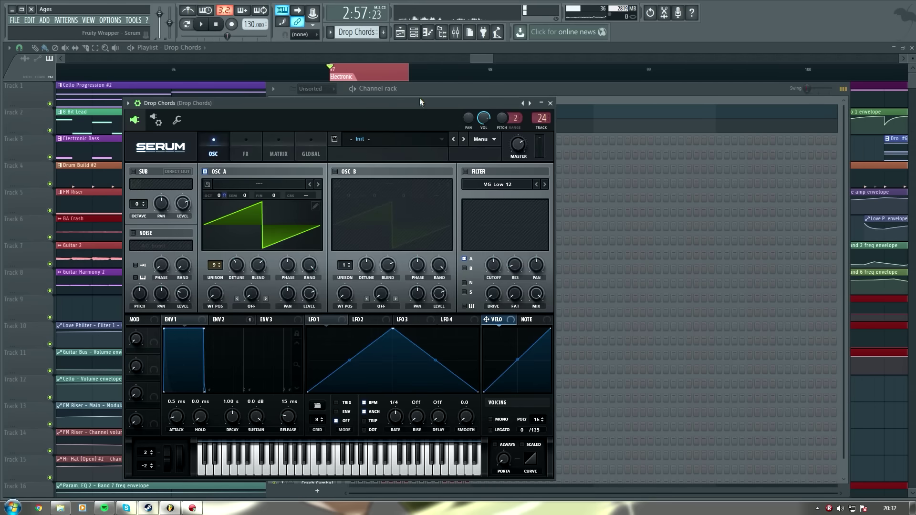
left_click_drag(544, 113, 728, 80)
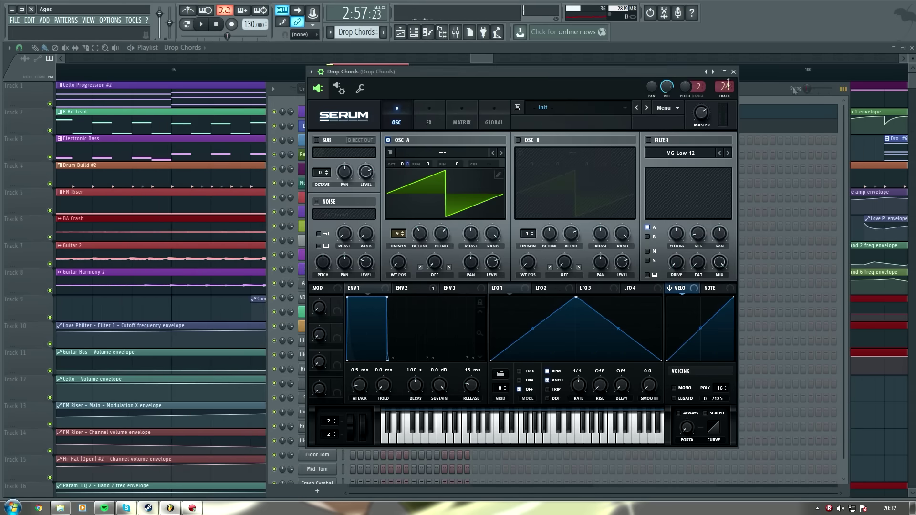
left_click(843, 94)
key("F6")
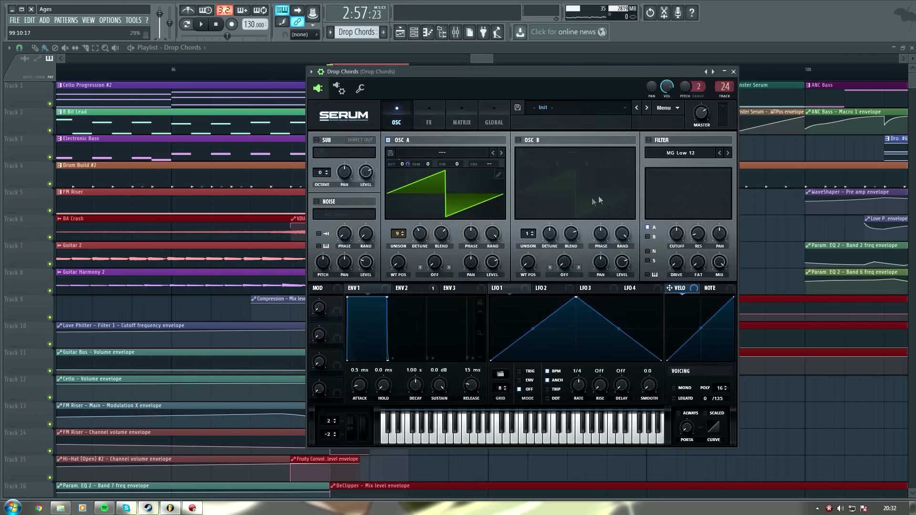
Examine the Drop Chords patch's compressor and reverb effects, return to its oscillator page, play a test note and close it
left_click(428, 117)
left_click(412, 112)
left_click(437, 121)
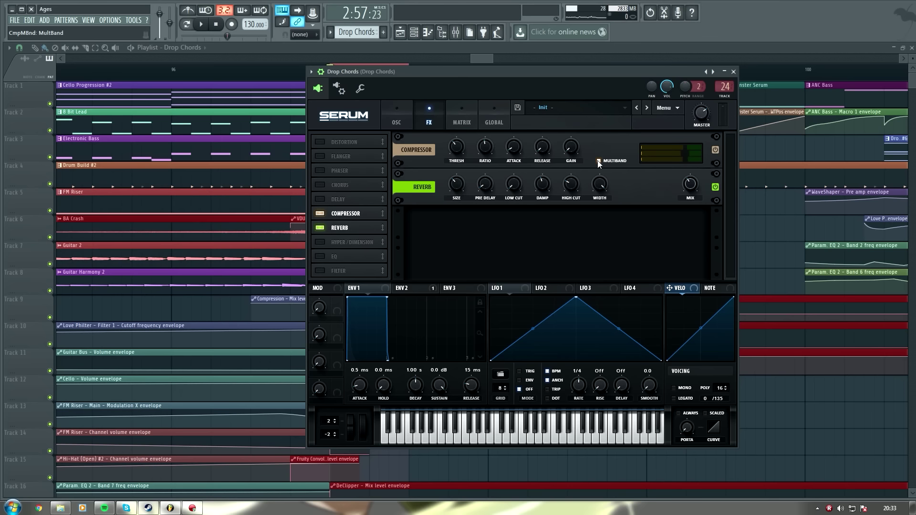
left_click(396, 120)
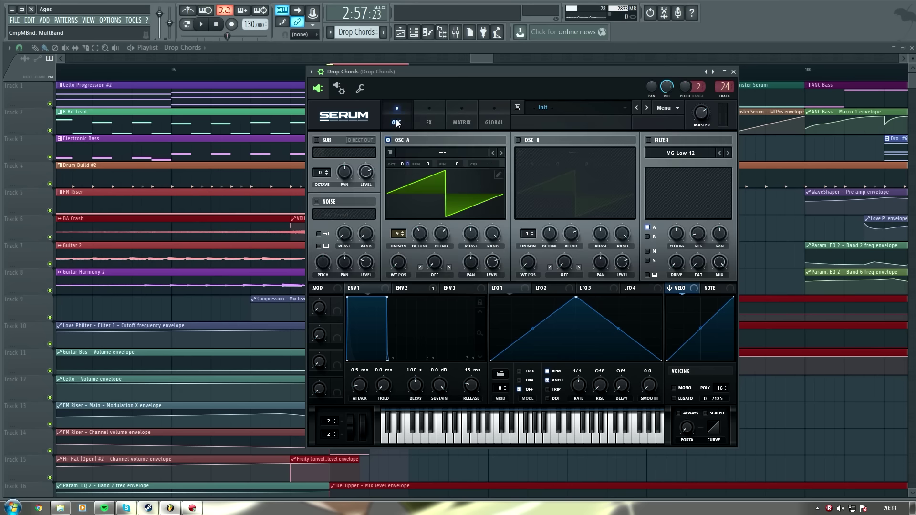
key("n")
left_click(734, 71)
Clear the time selection, place the playhead at the first Guitar Riff clip and briefly audition the drop from there
scroll(483, 57, "down", 5)
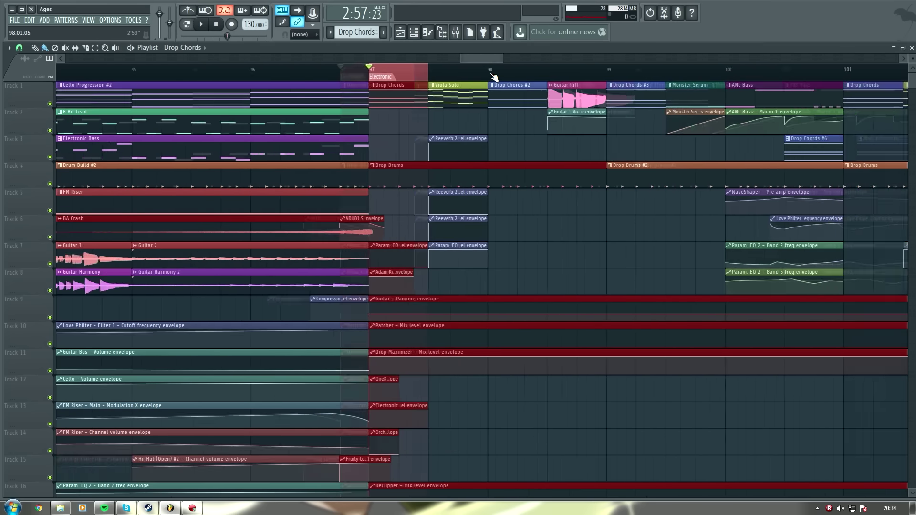
scroll(488, 57, "up", 5)
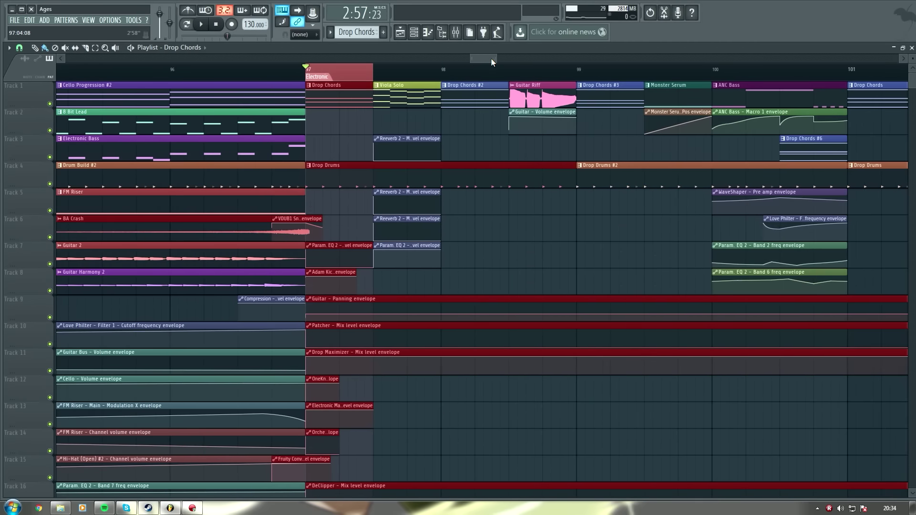
left_click(448, 72)
left_click(508, 76)
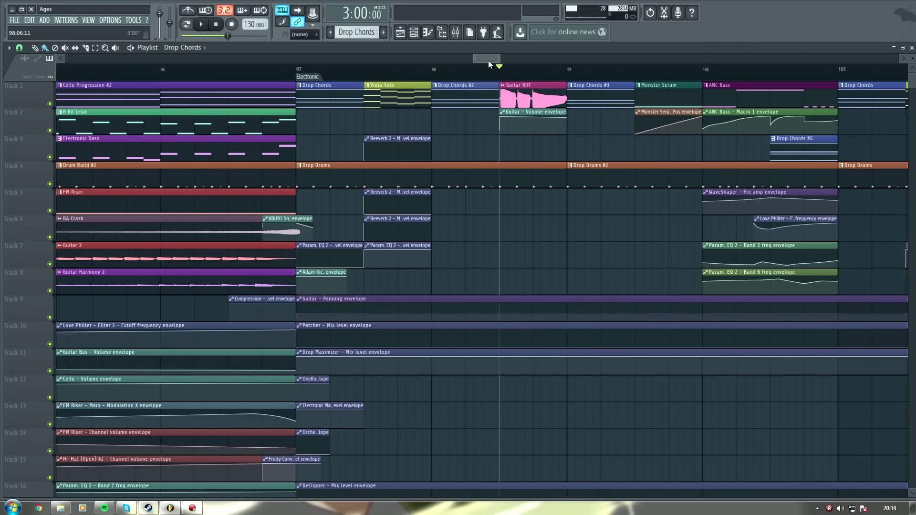
left_click_drag(488, 60, 495, 61)
key("space")
key("space")
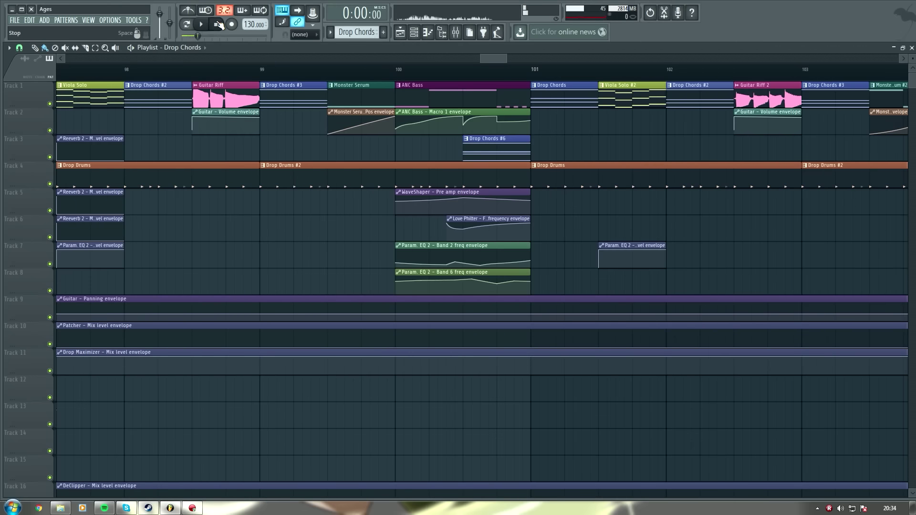
Select the time range of the first Monster Serum clip, ending at bar 100, and audition it
left_click(329, 73)
scroll(333, 74, "up", 1)
scroll(334, 77, "down", 4)
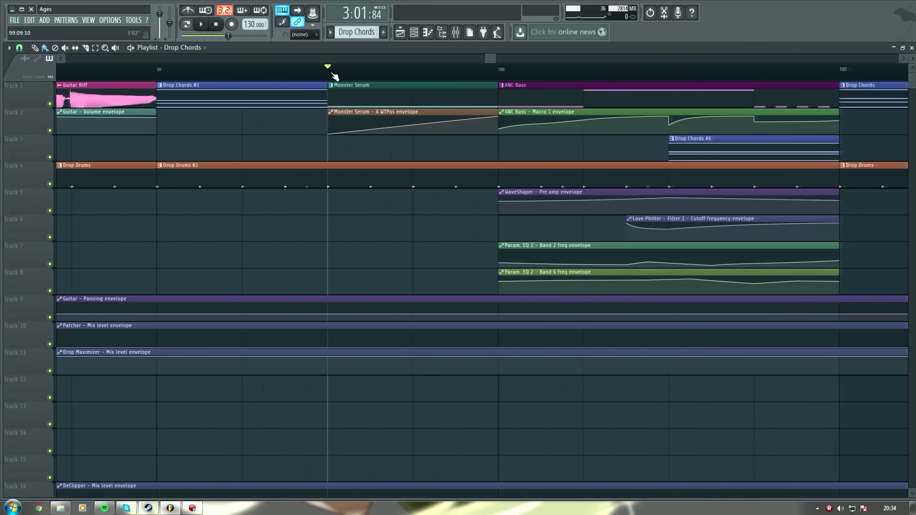
scroll(334, 77, "up", 2)
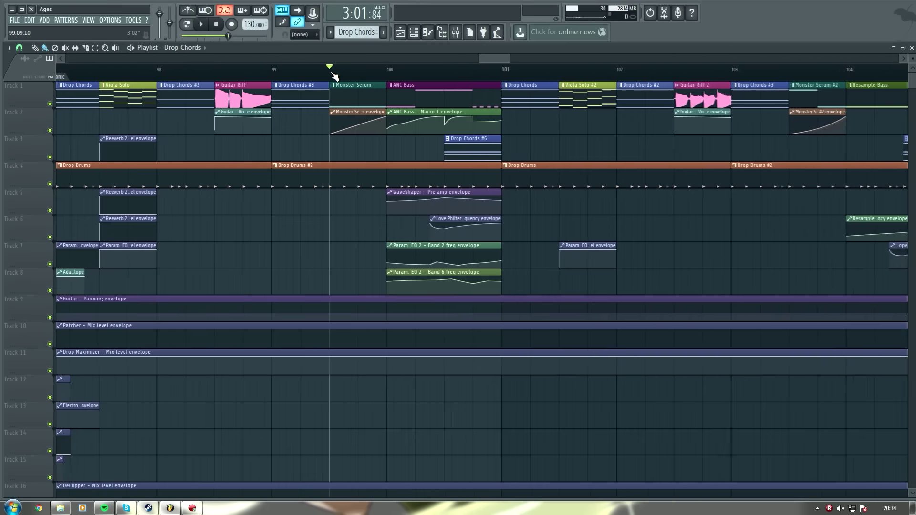
left_click_drag(335, 76, 388, 76)
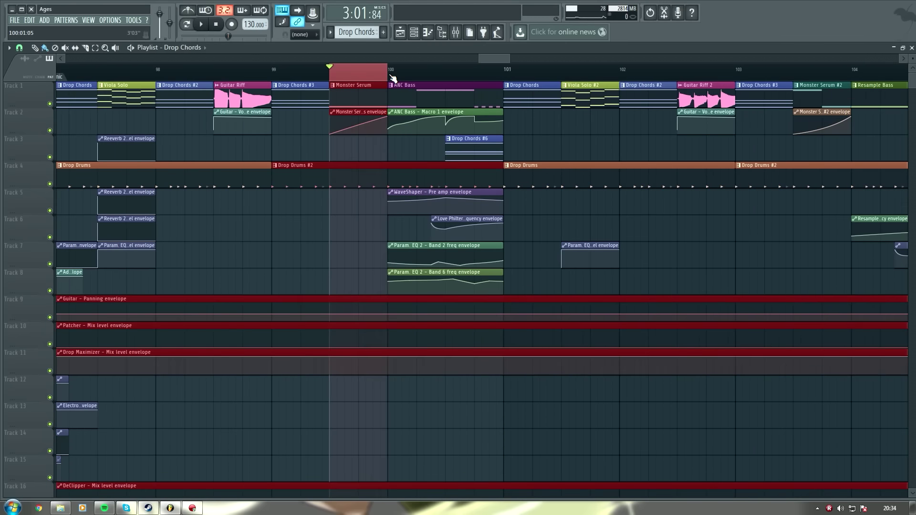
left_click(634, 222)
right_click(658, 228)
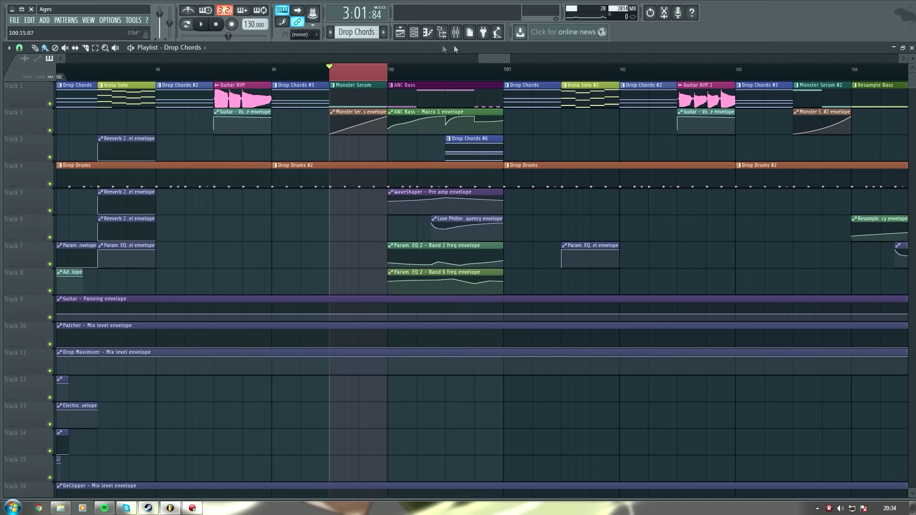
key("space")
Open the Monster Serum patch from the channel rack, examine its oscillator A wavetable and close it
left_click(415, 35)
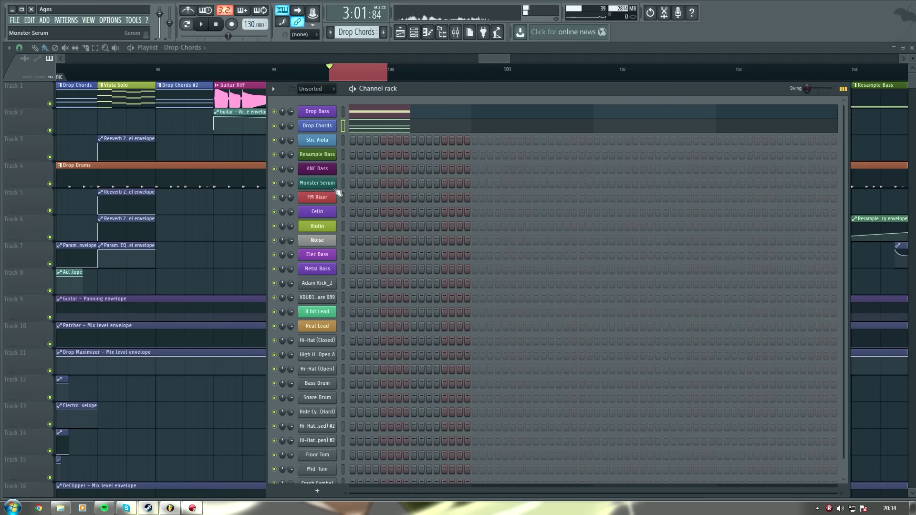
left_click(329, 184)
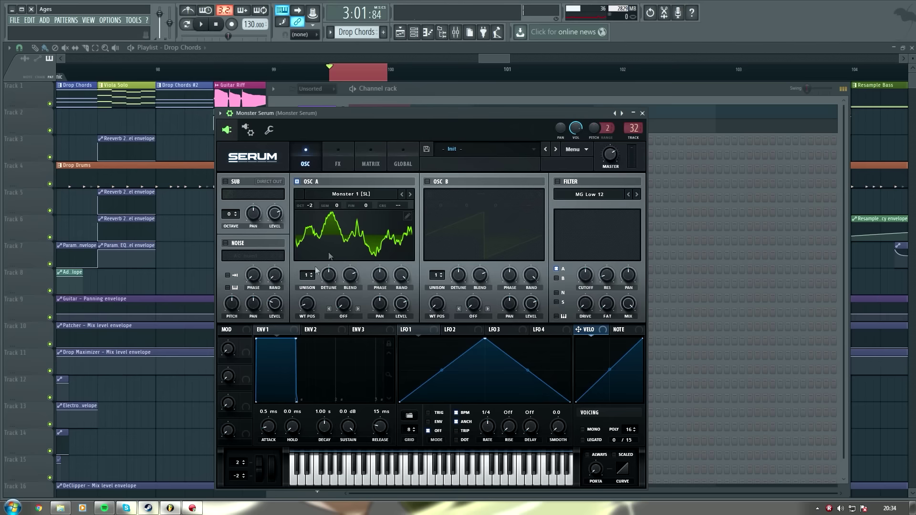
mouse_move(329, 256)
left_mouse_down()
mouse_move(322, 239)
mouse_move(322, 260)
left_mouse_up()
left_click(642, 113)
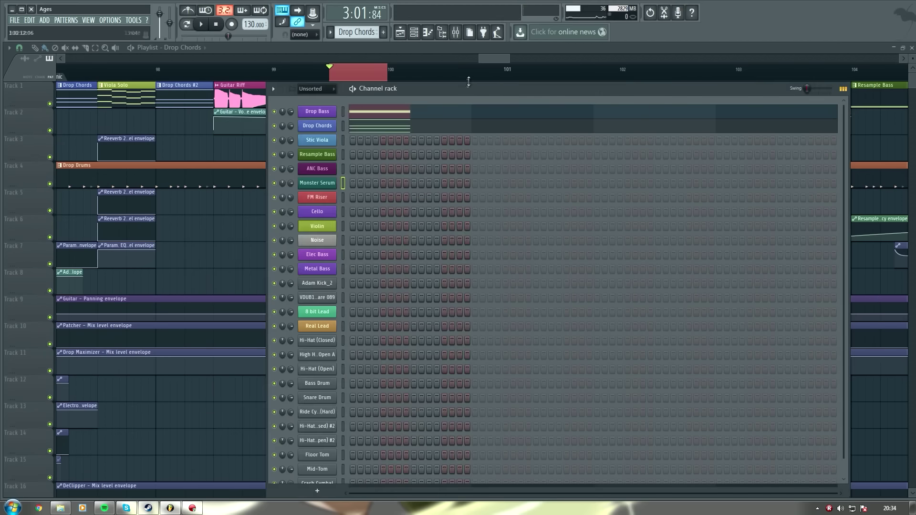
Return to the playlist and select the ANC Bass clip's time range from bar 100 to 101 for auditioning
left_click(497, 58)
key("space")
double_click(388, 69)
left_click_drag(389, 69, 501, 70)
Open the ANC Bass patch, reposition its window and try out oscillator A's wavetable position and Macro 1
left_click(415, 32)
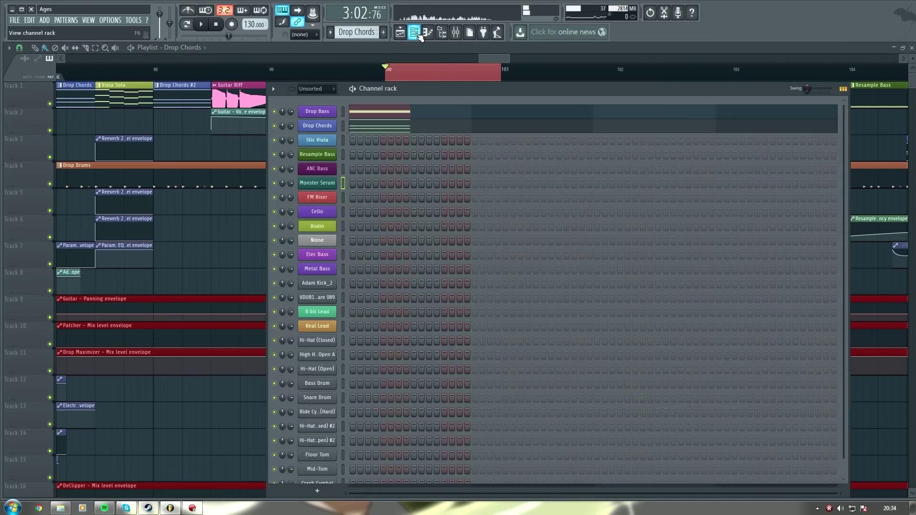
left_click(317, 168)
left_click_drag(370, 110, 581, 103)
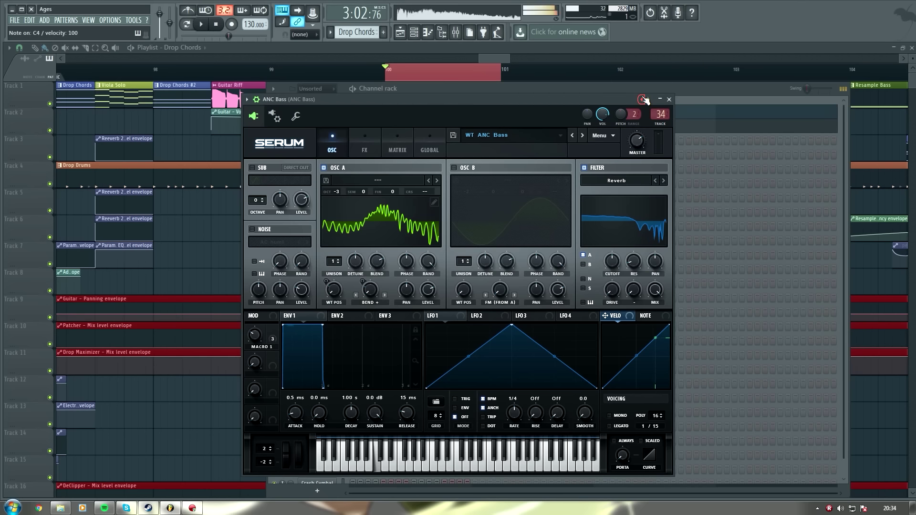
left_click_drag(333, 290, 334, 273)
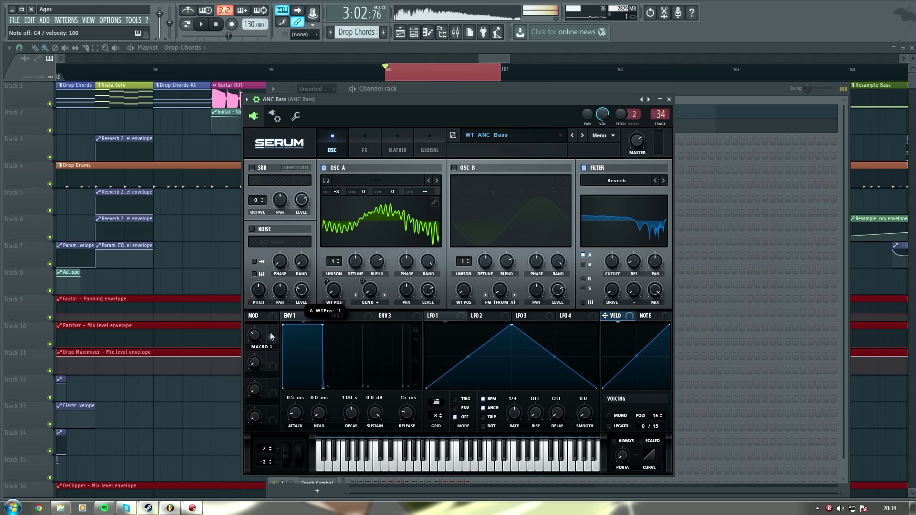
left_click_drag(256, 336, 256, 309)
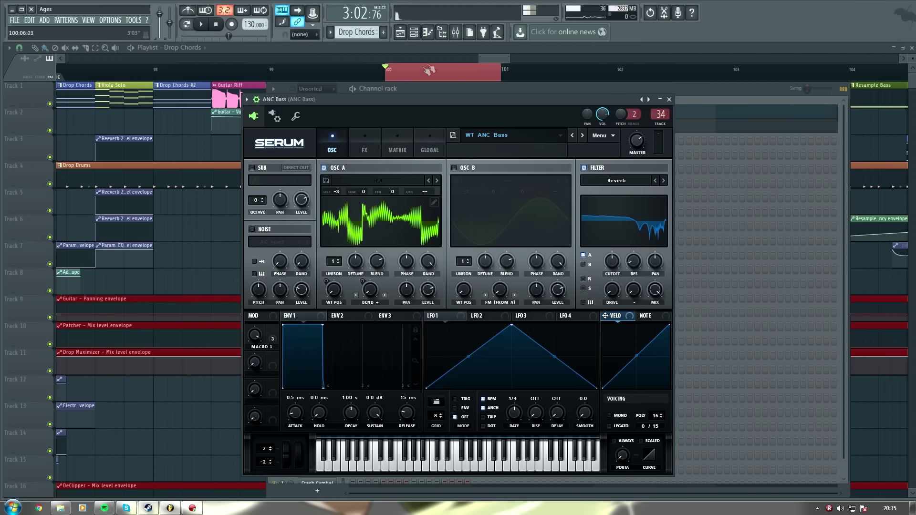
Return to the playlist, clear the time selection and play the ANC Bass section from bar 100 to about bar 101
left_click(491, 59)
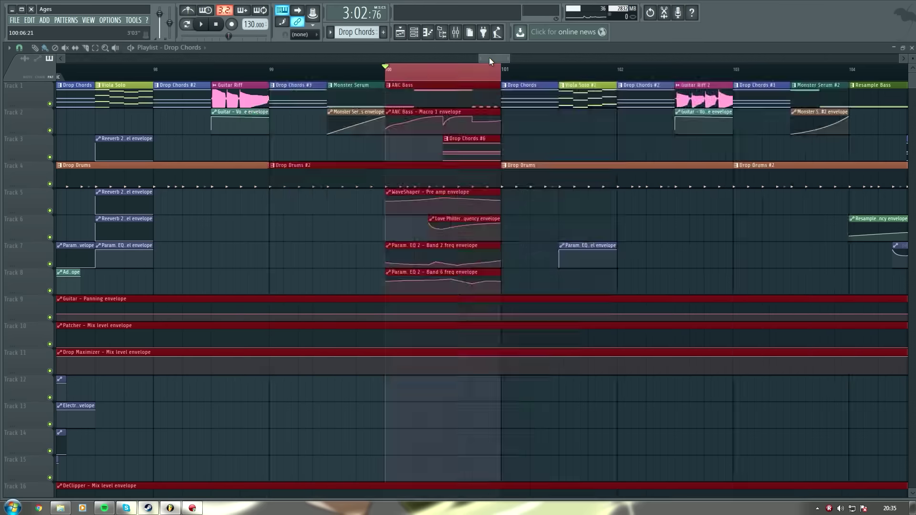
left_click(383, 73)
left_click(387, 72)
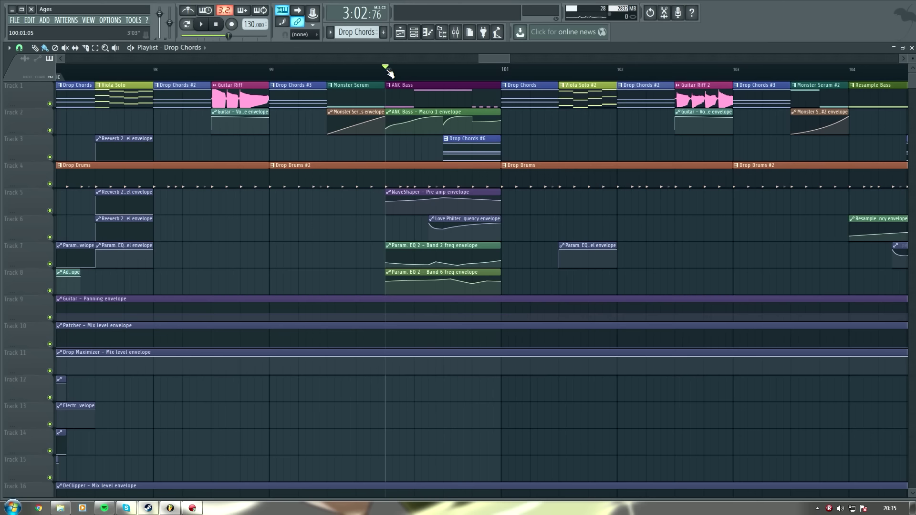
key("space")
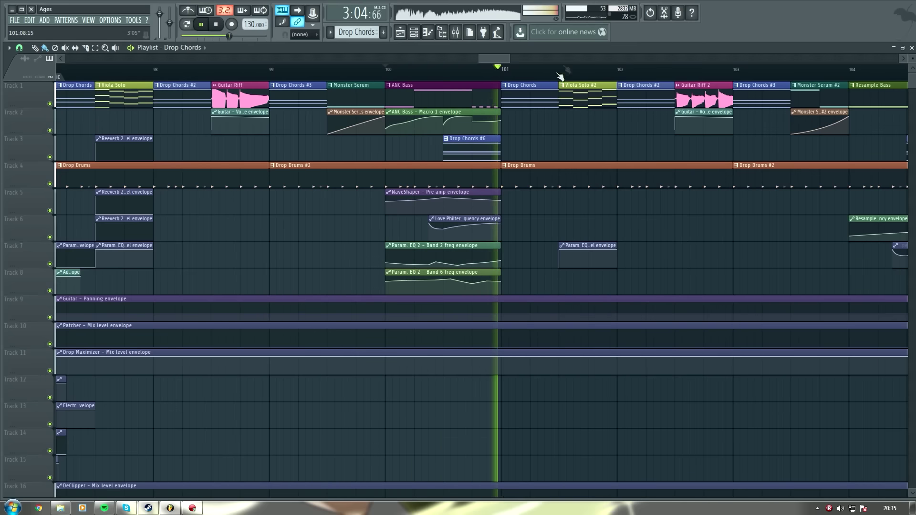
key("space")
Place the playhead at bar 104 and open the Resample Bass patch from the channel rack
left_click_drag(501, 56, 515, 55)
left_click(399, 75)
left_click(414, 32)
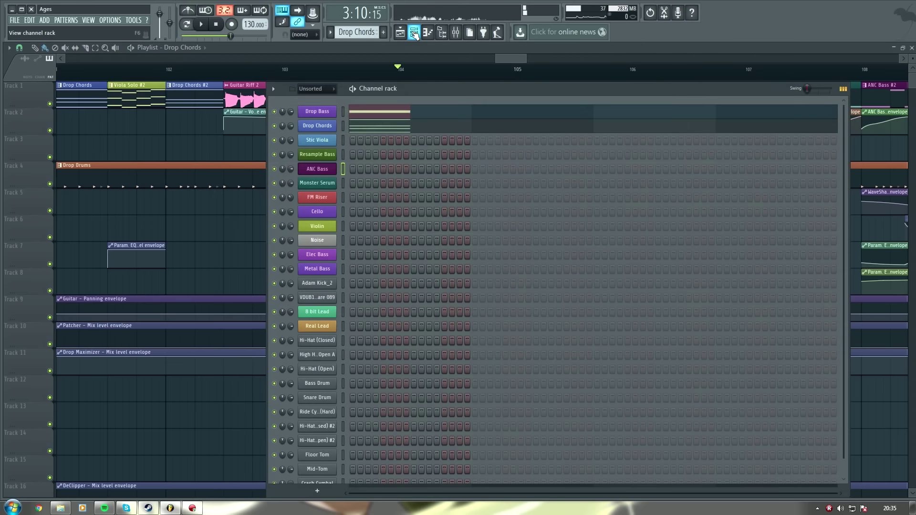
left_click(335, 171)
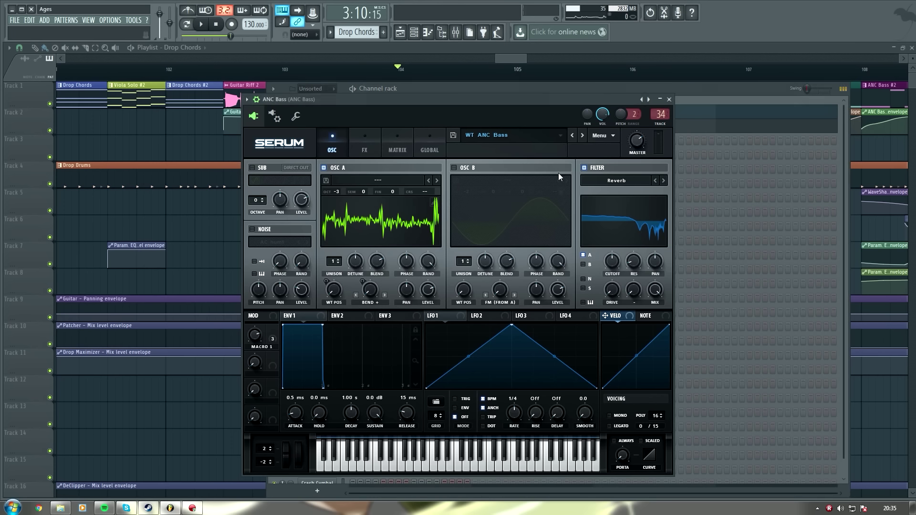
left_click(669, 99)
left_click(324, 158)
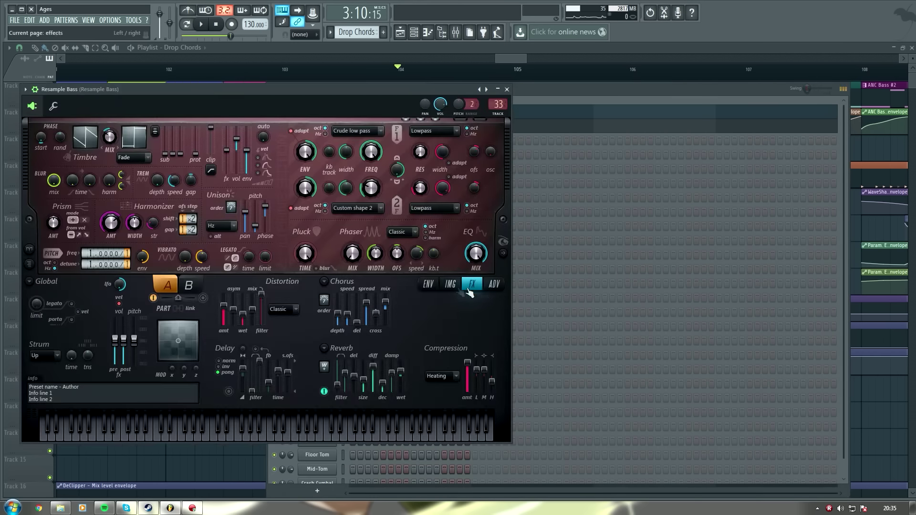
Examine the Resample Bass's envelope and image pages, play a C5 test note and return to the playlist
left_click(428, 284)
left_click(450, 284)
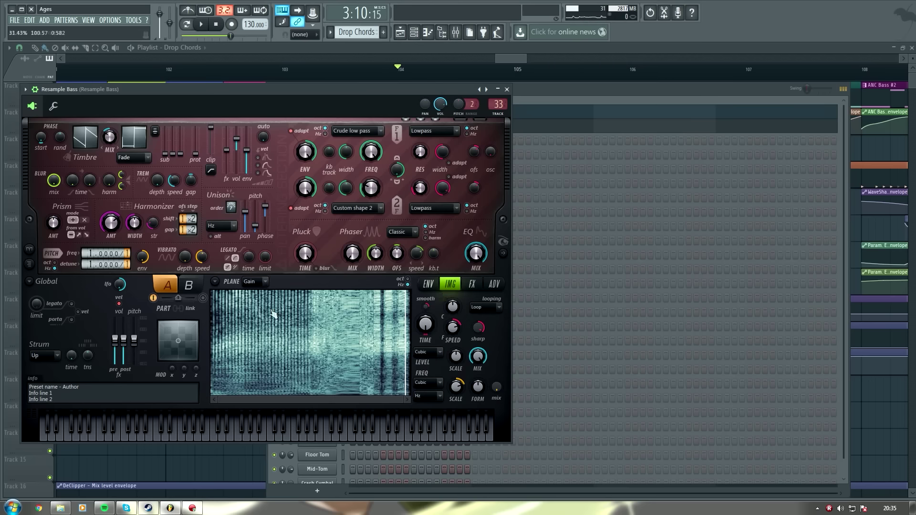
key("z")
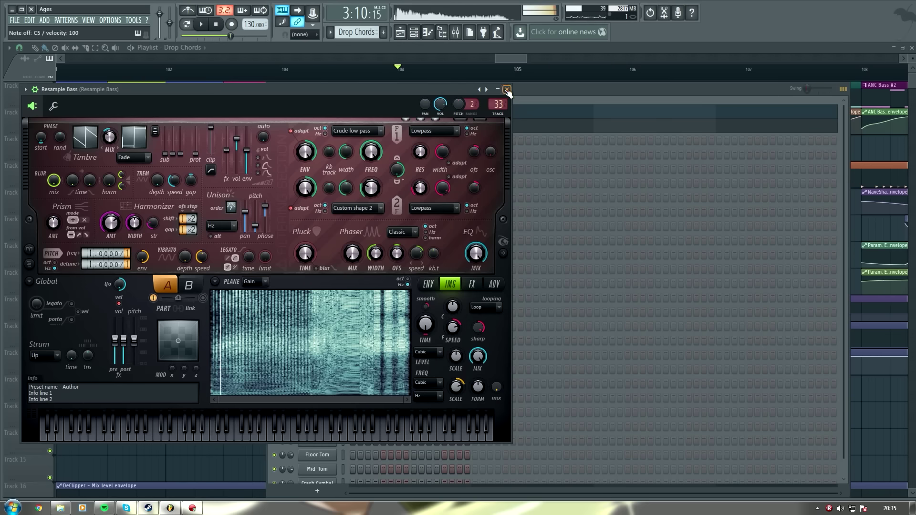
left_click(514, 51)
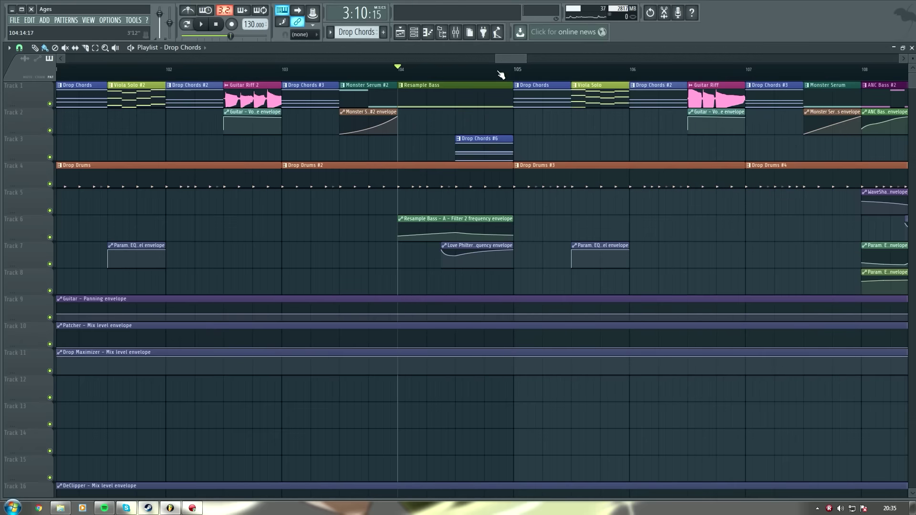
Play the Metal + Electronic section from bar 129
scroll(515, 80, "down", 10)
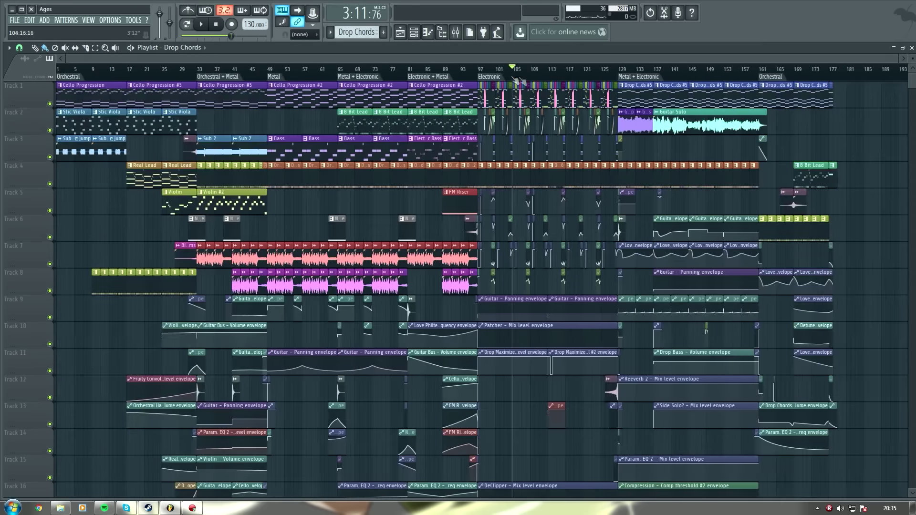
scroll(514, 80, "up", 5)
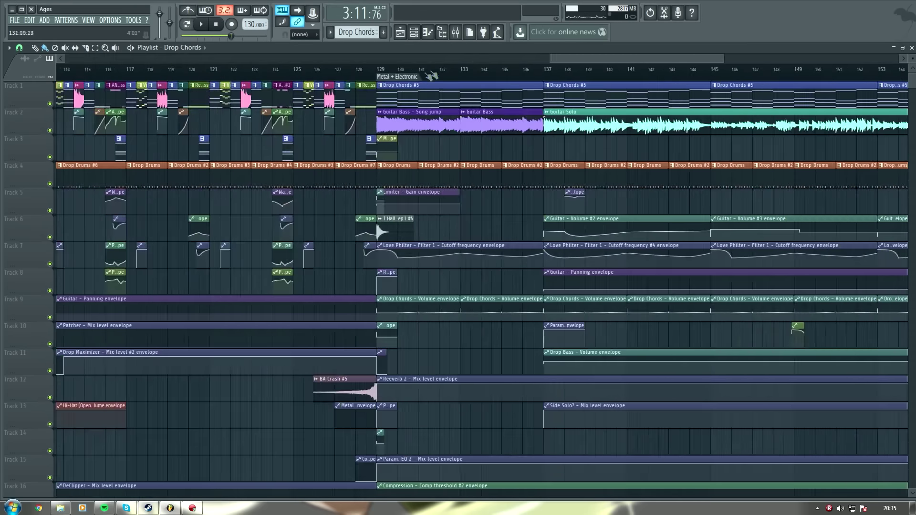
left_click(379, 72)
key("space")
Jump playback to the start of the Guitar Solo at bar 137, listen to it and stop the song
left_click(549, 73)
scroll(553, 73, "up", 3)
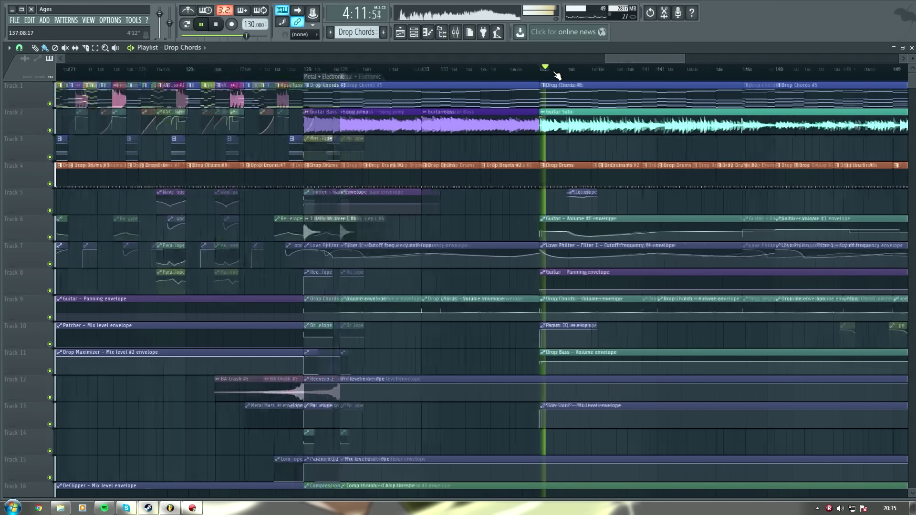
scroll(554, 74, "down", 6)
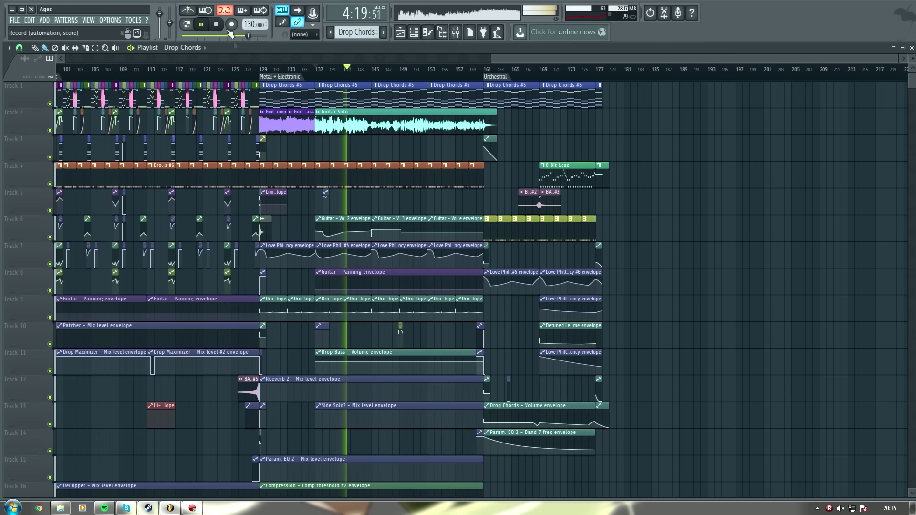
left_click(221, 24)
left_click(221, 24)
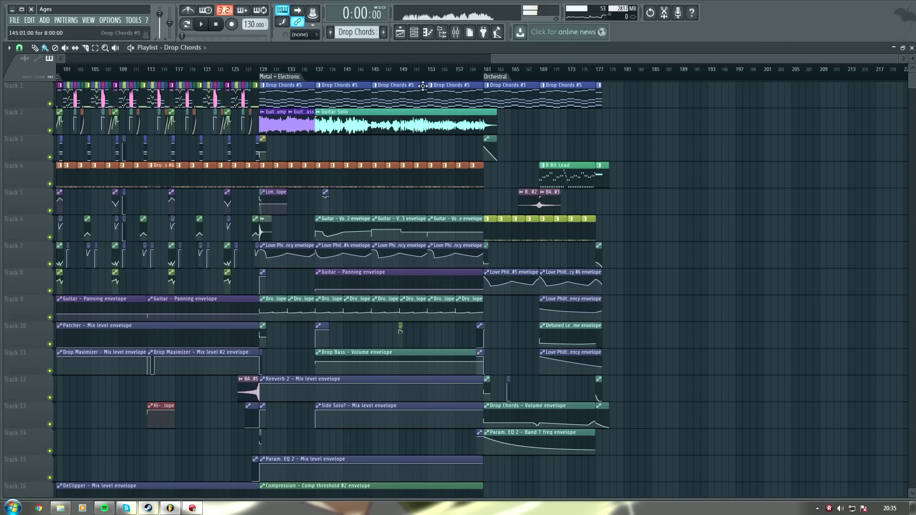
Audition the second part of the Guitar Solo from bar 145 and stop playback
scroll(396, 77, "up", 4)
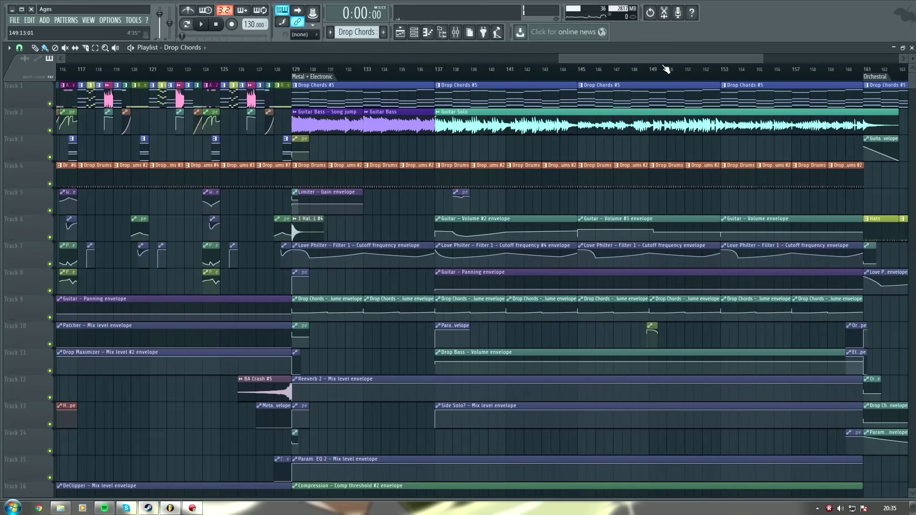
scroll(671, 61, "up", 3)
left_click(444, 70)
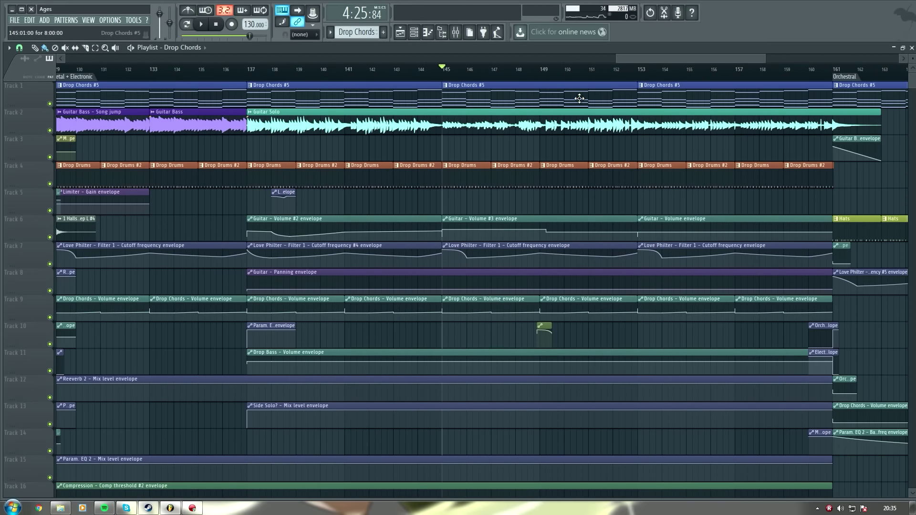
key("space")
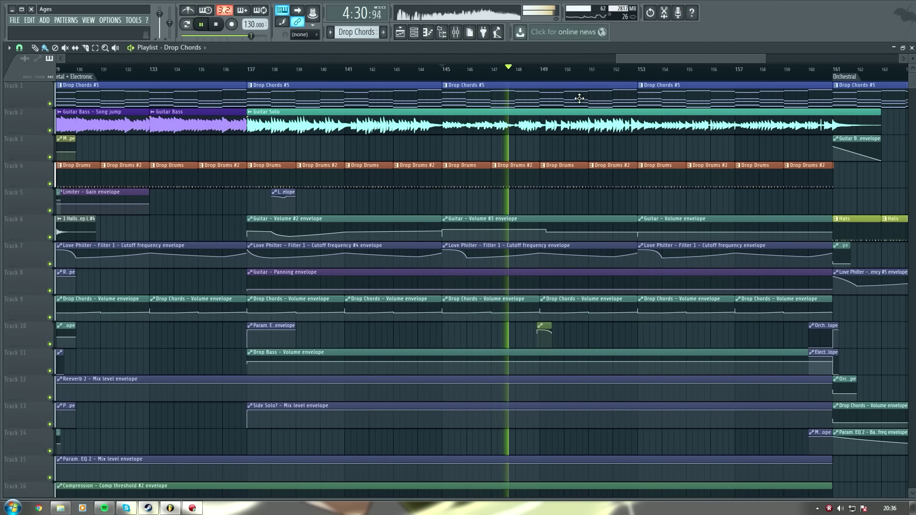
key("space")
left_click(216, 25)
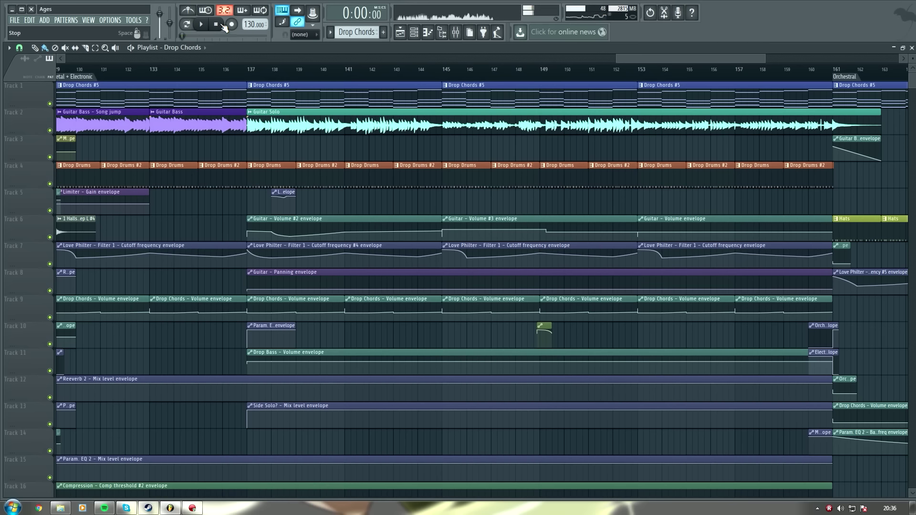
Replay the Guitar Solo from bar 145 past bar 153 to hear how it develops, and stop playback
left_click_drag(688, 59, 719, 57)
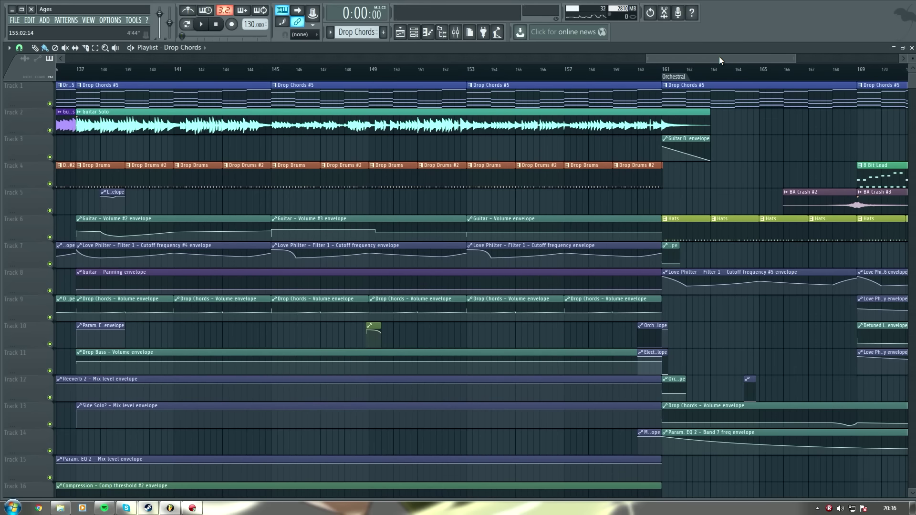
left_click(271, 73)
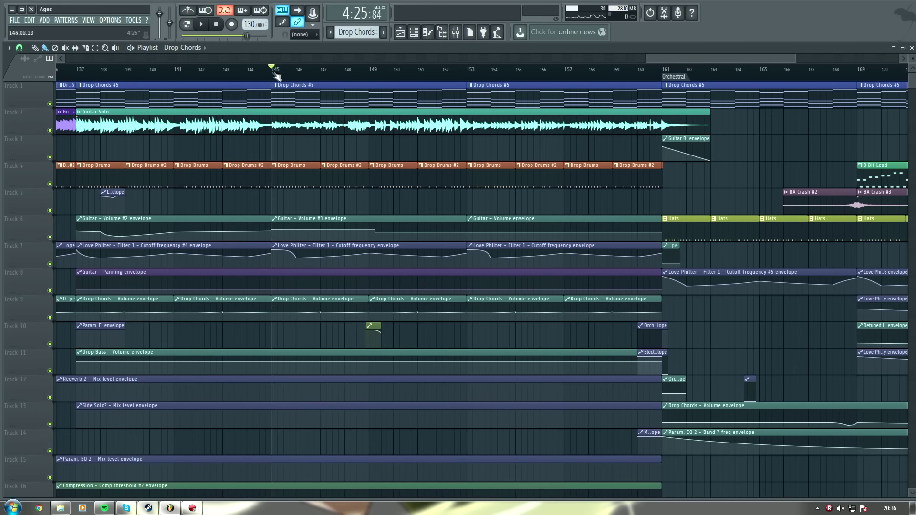
scroll(295, 75, "up", 2)
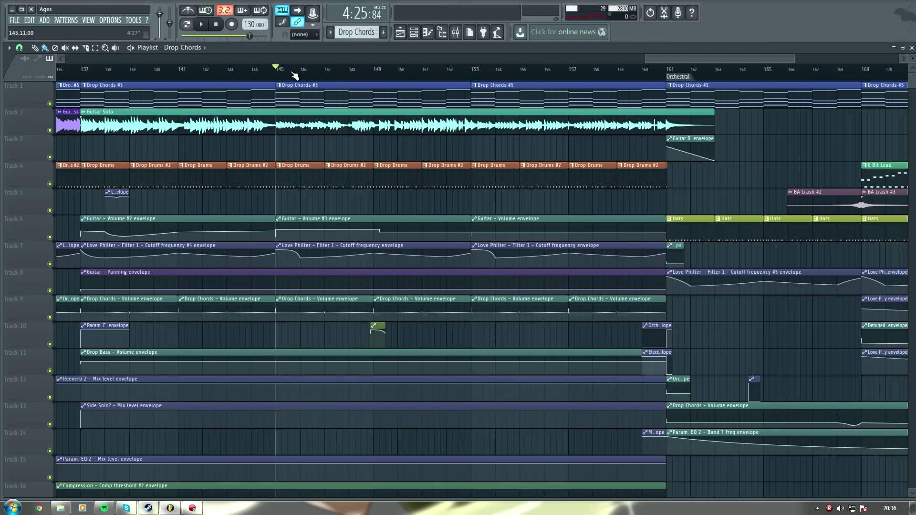
key("space")
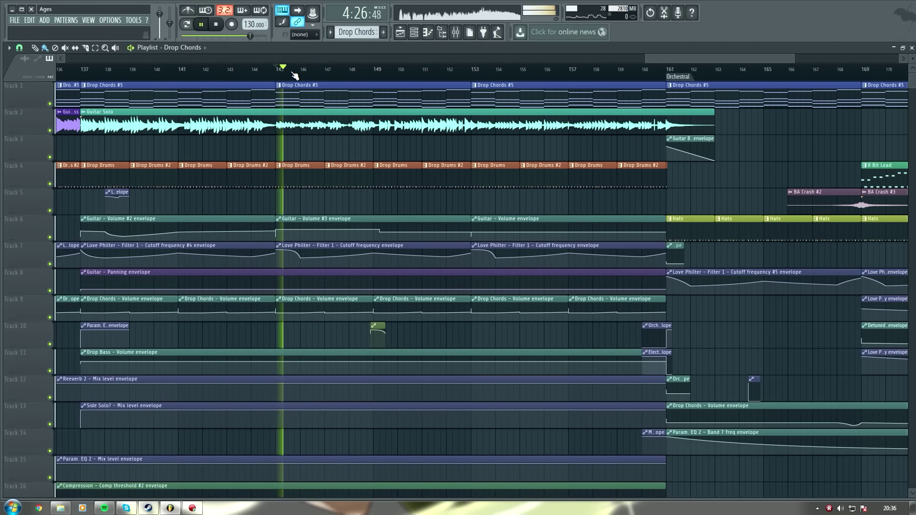
scroll(333, 70, "up", 3)
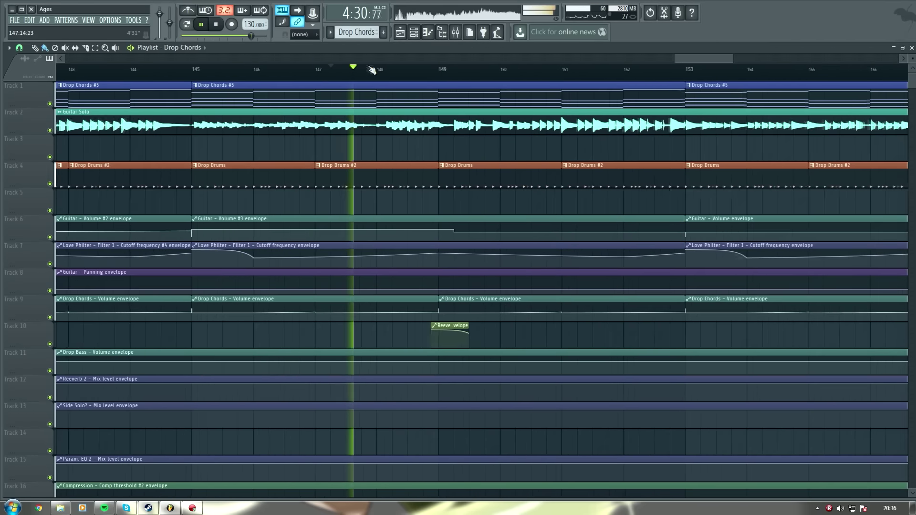
scroll(433, 78, "down", 3)
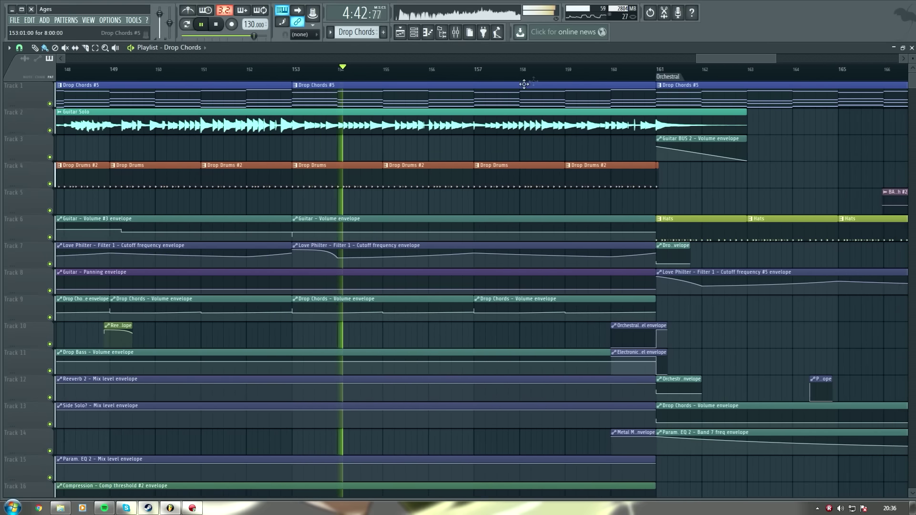
scroll(545, 75, "down", 4)
key("space")
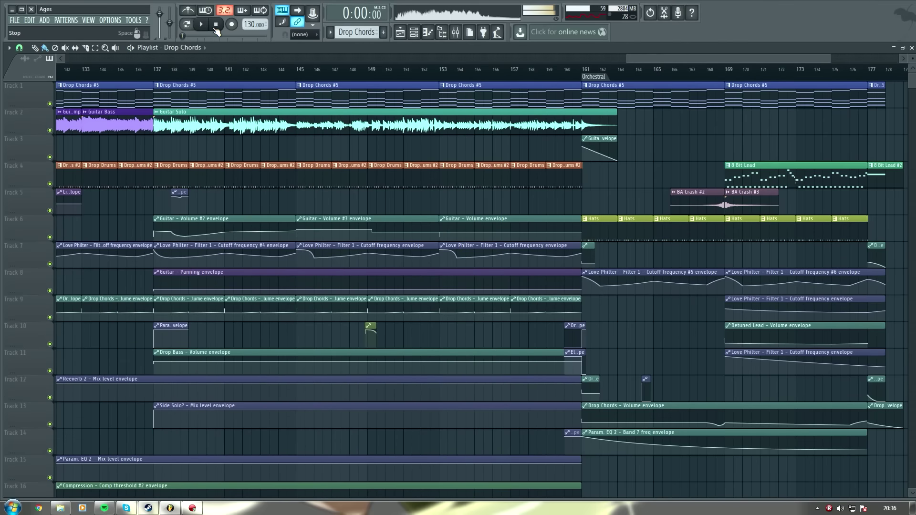
Survey the whole arrangement's automation tracks down to Track 21, including the MASTER envelope
scroll(683, 76, "down", 6)
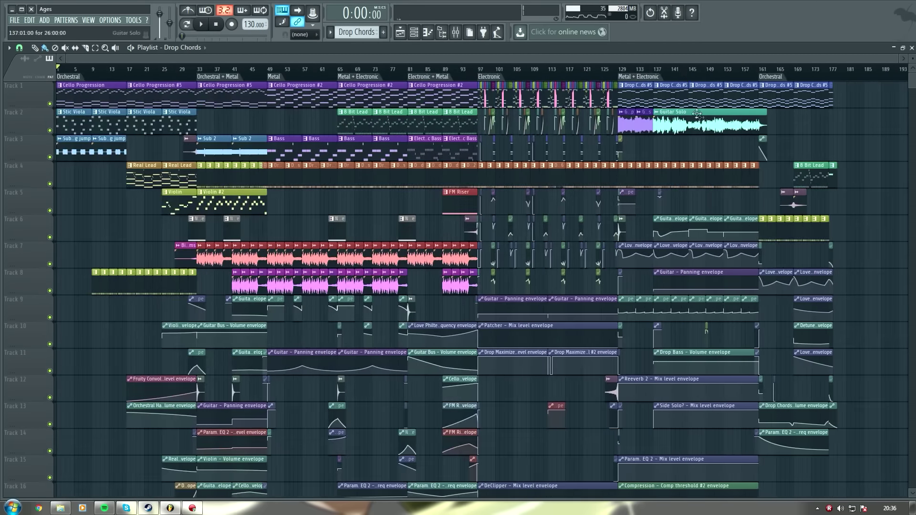
scroll(798, 263, "down", 4)
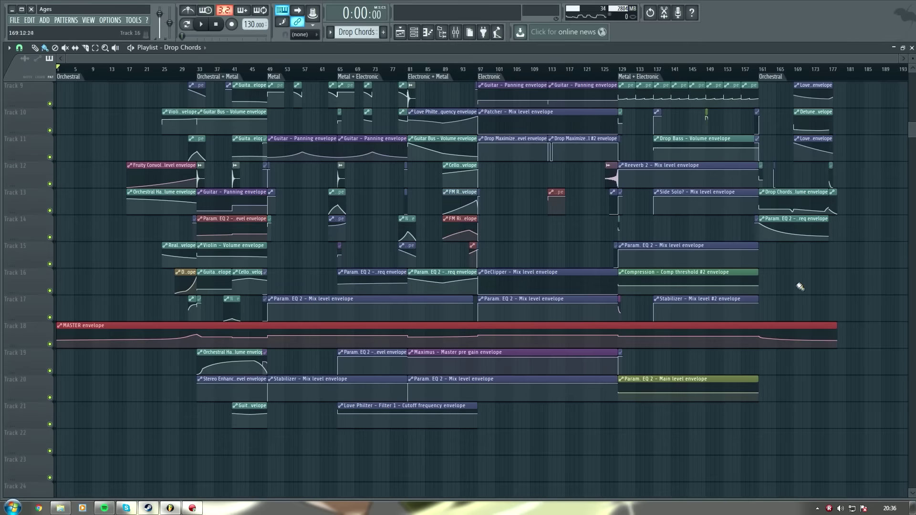
scroll(792, 290, "up", 4)
scroll(668, 282, "down", 5)
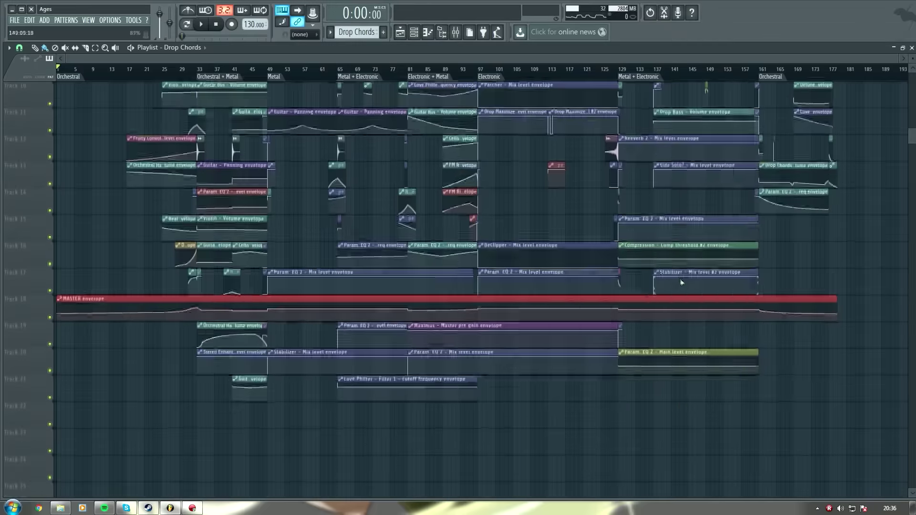
scroll(677, 282, "up", 5)
Open the mixer and look over its bus, instrument and percussion tracks
key("F9")
left_click(199, 225)
left_click(275, 229)
left_click_drag(663, 228, 429, 227)
left_click_drag(277, 224, 175, 220)
left_click_drag(352, 221, 86, 226)
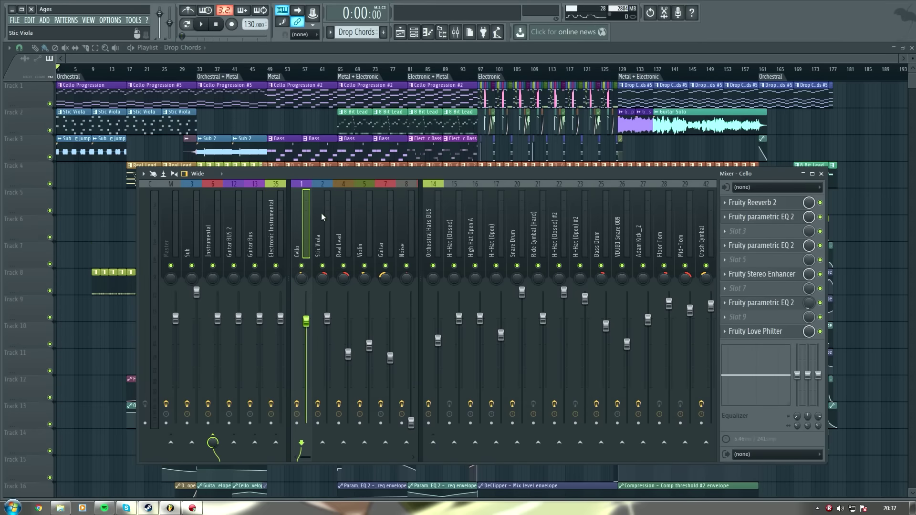
Select the Master mixer track, inspect its OneKnob Louder Stereo effect and close it
left_click(171, 228)
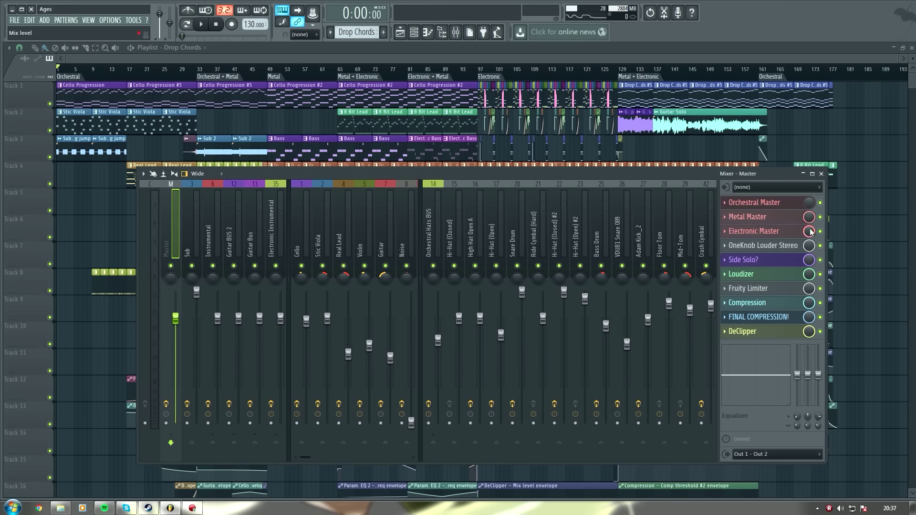
left_click(790, 247)
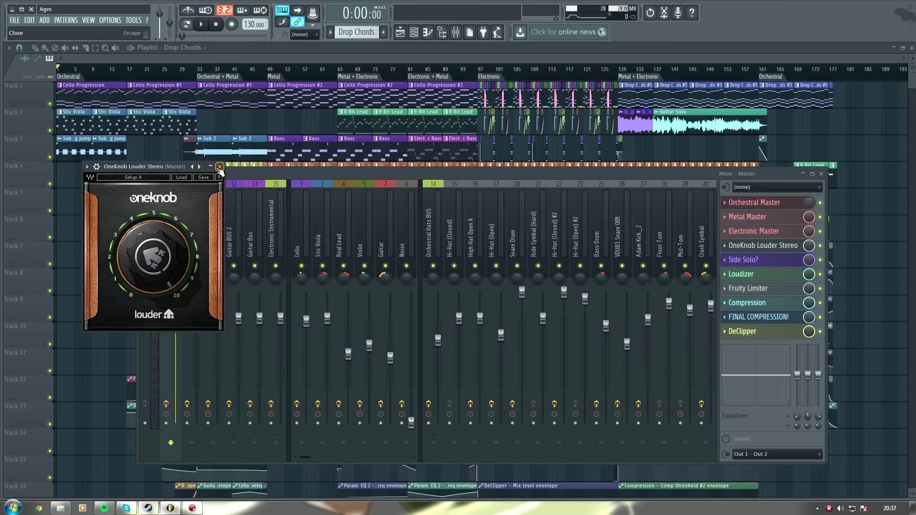
left_click(220, 167)
Inspect the Master's Side Solo? effect and its list of sidechain sources, and close it
left_click(743, 260)
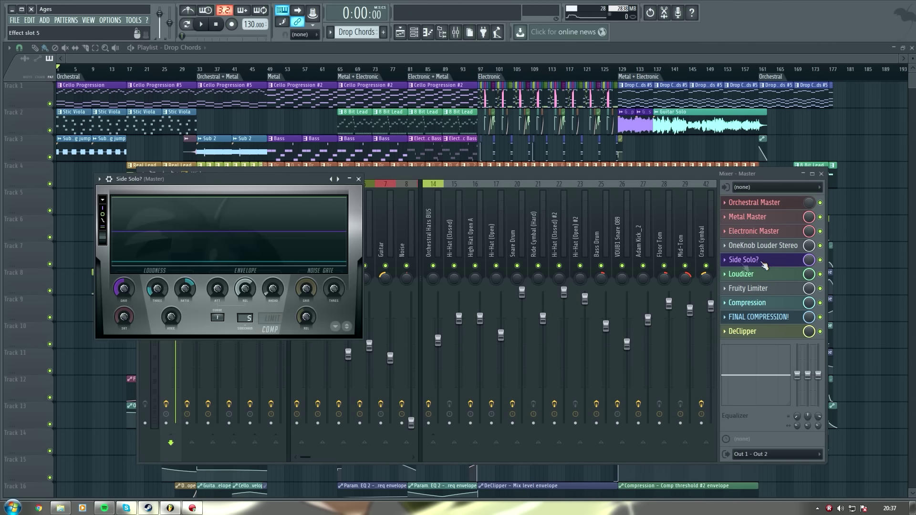
left_click(245, 319)
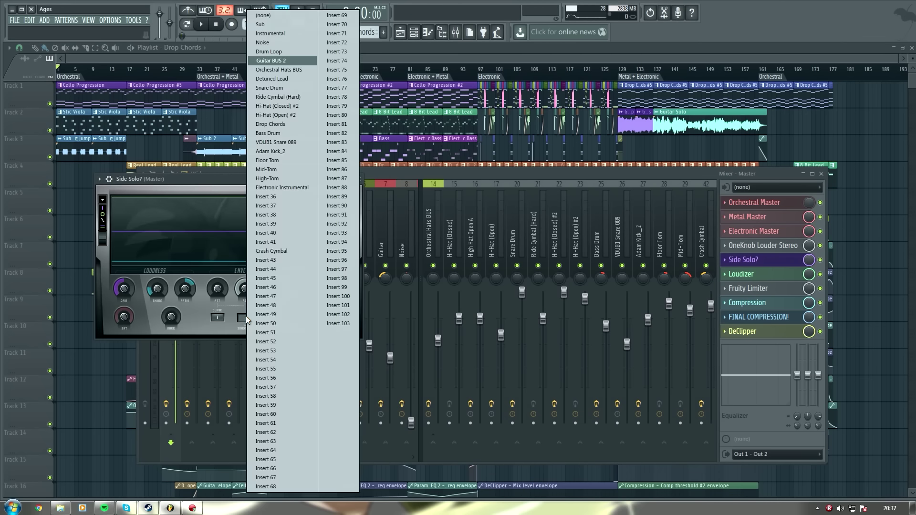
left_click(199, 324)
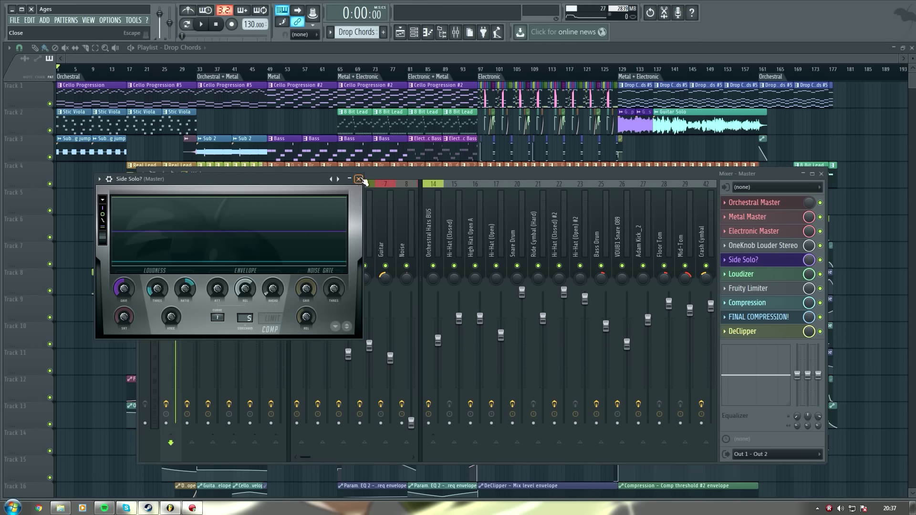
left_click(359, 180)
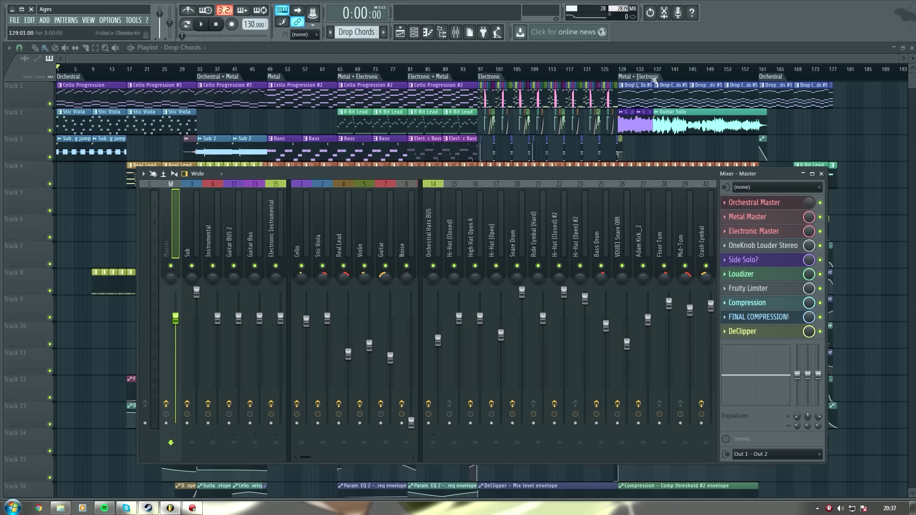
Inspect the Master's Loudizer effect, then its Fruity Limiter with the limiter settings shown, closing each one
left_click(742, 275)
left_click(337, 130)
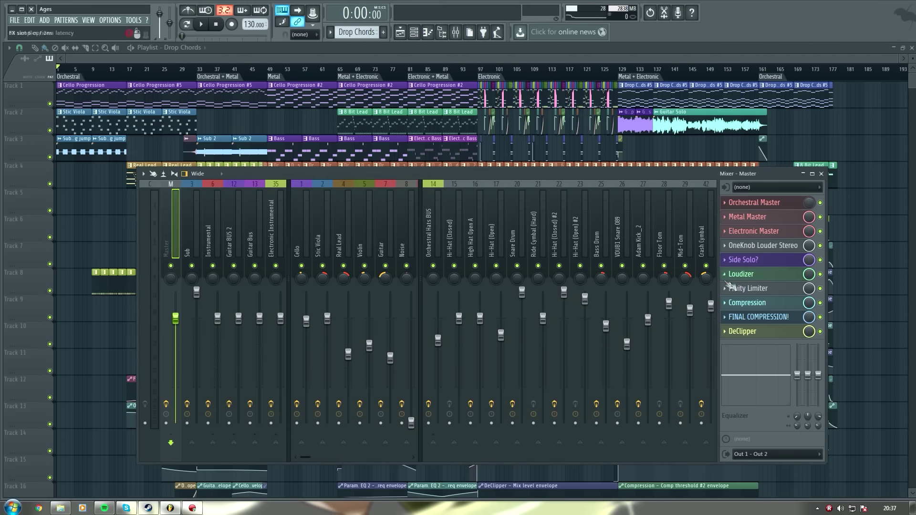
left_click(748, 288)
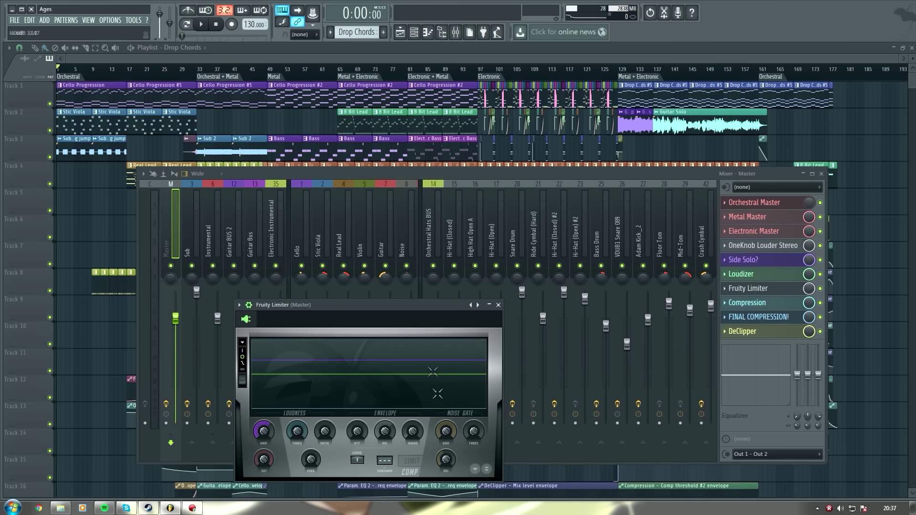
left_click(419, 462)
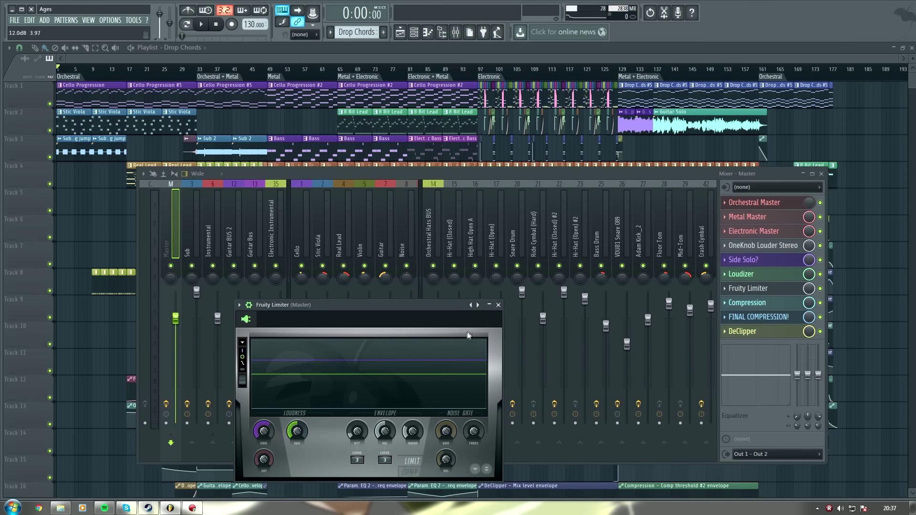
left_click(498, 305)
Inspect the Master's Compression effect and the FINAL COMPRESSION! effect's plugin map, closing each one
left_click(747, 302)
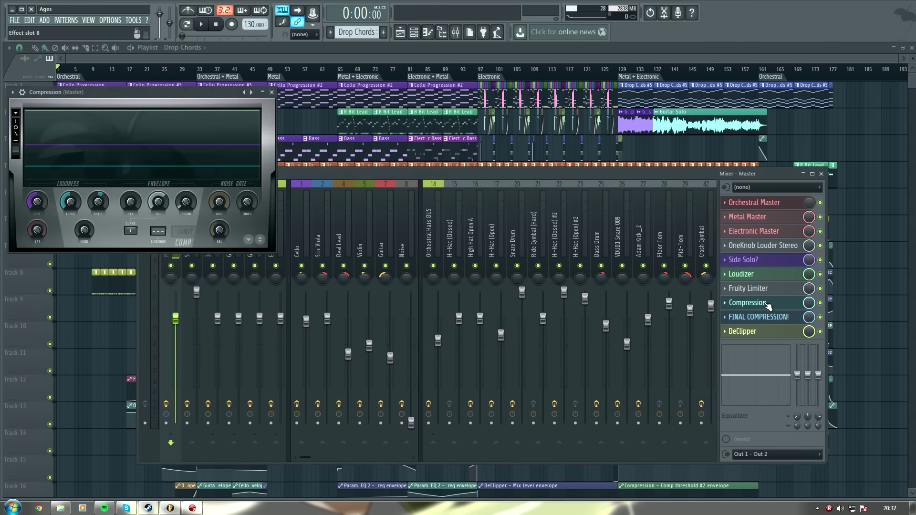
left_click(271, 93)
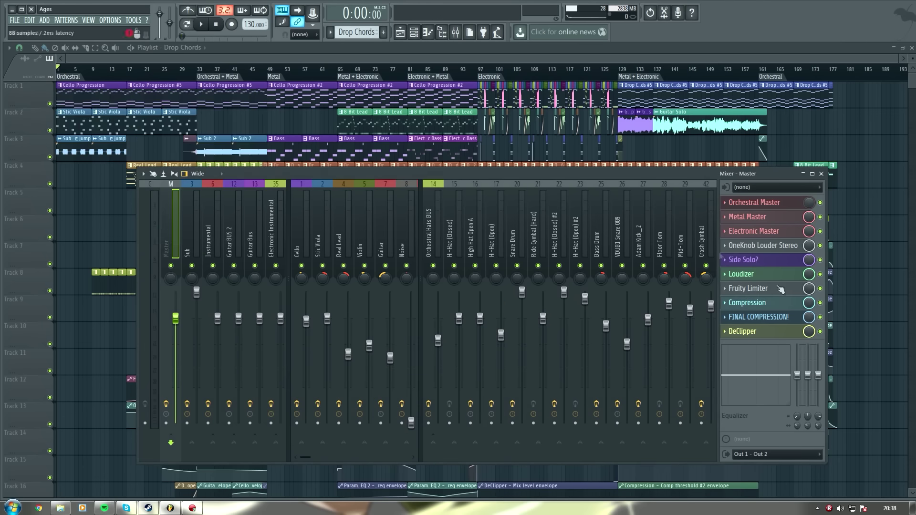
left_click(758, 317)
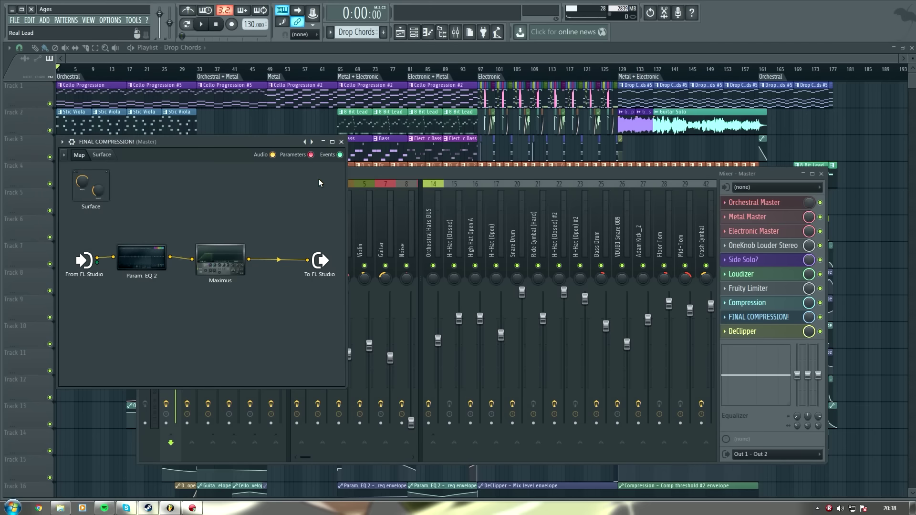
left_click(341, 142)
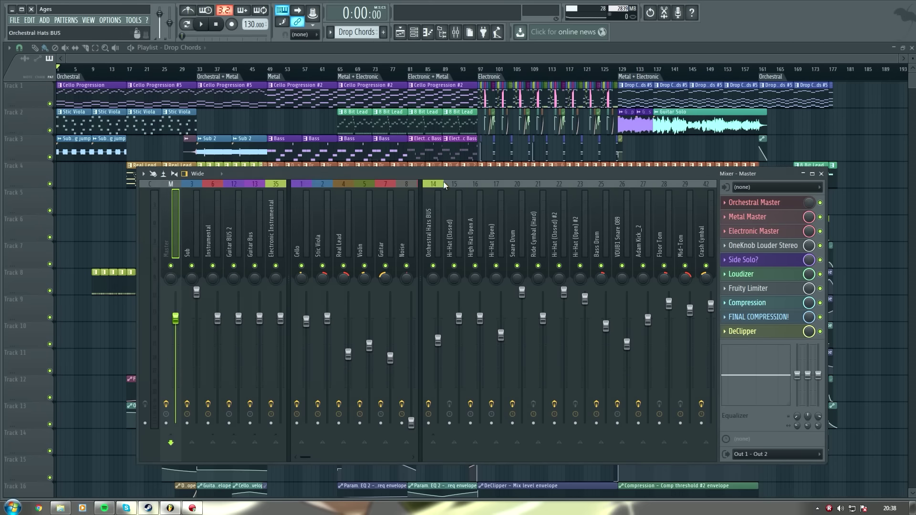
Inspect the Master's DeClipper effect, close it and hide the mixer to return to the full playlist
left_click(742, 332)
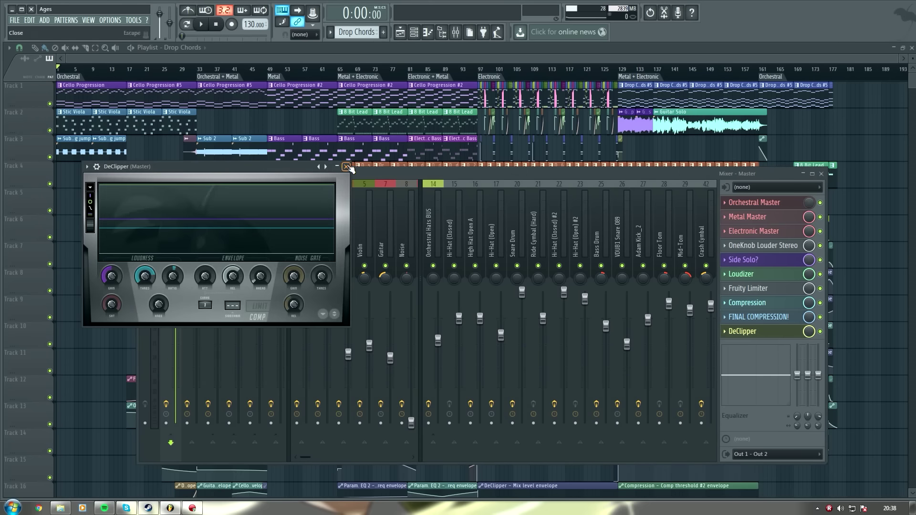
left_click(346, 166)
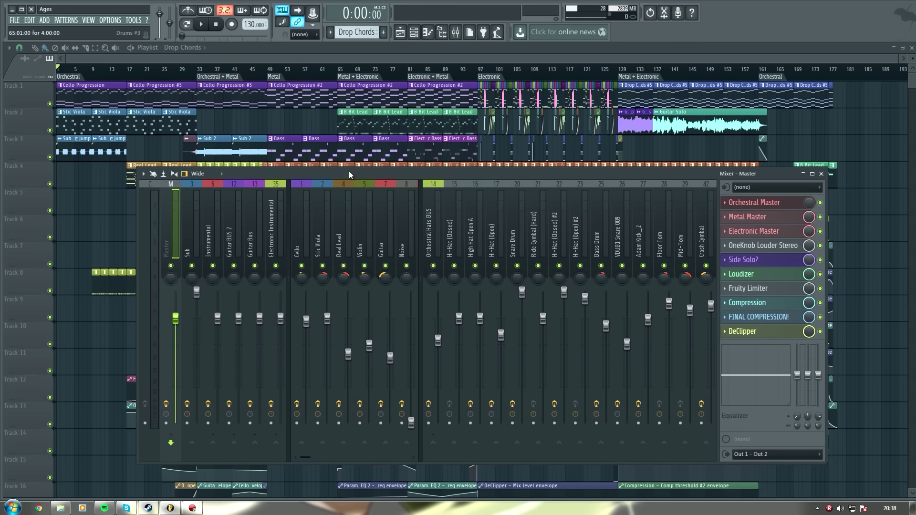
key("F9")
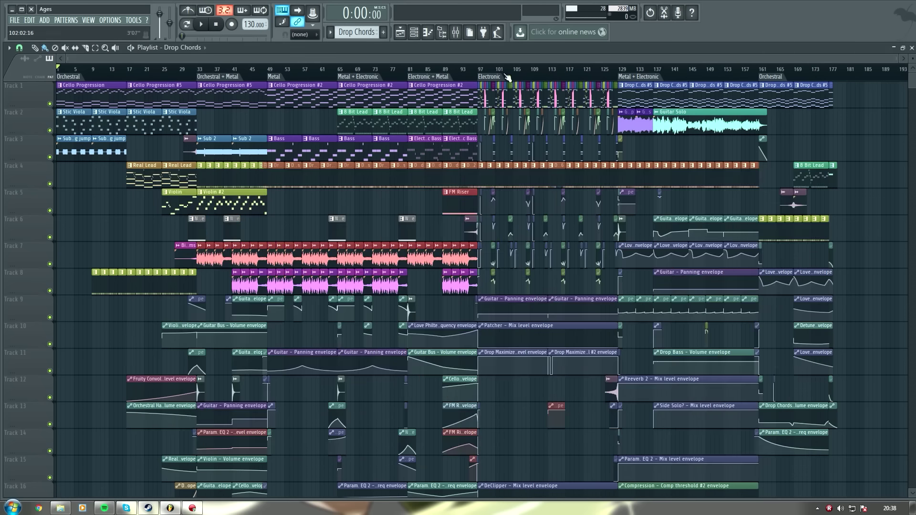